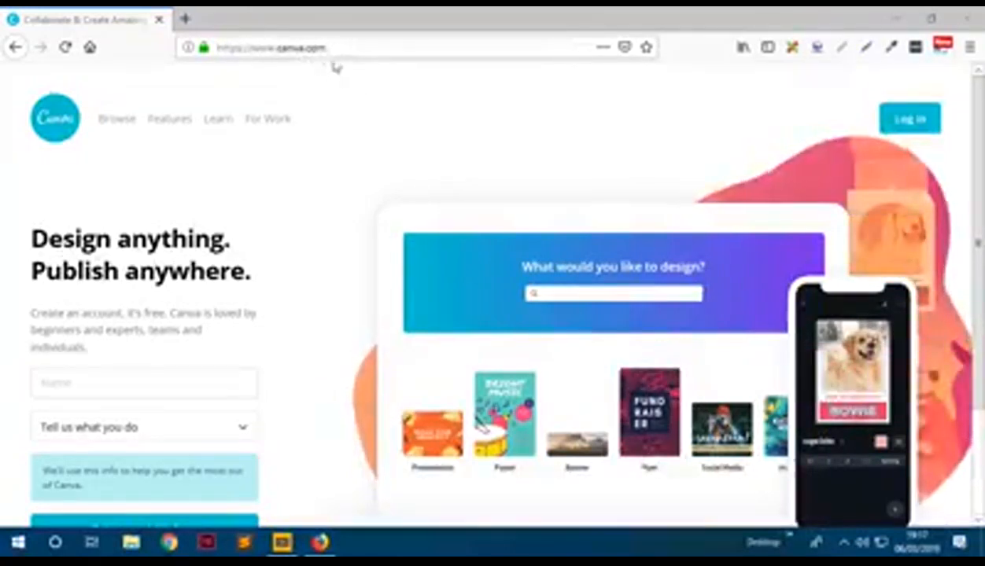
- Select the canva.com address and scroll through the Canva sign-up page
click(292, 48)
drag(280, 47, 350, 50)
click(337, 130)
scroll(329, 154, down, 3)
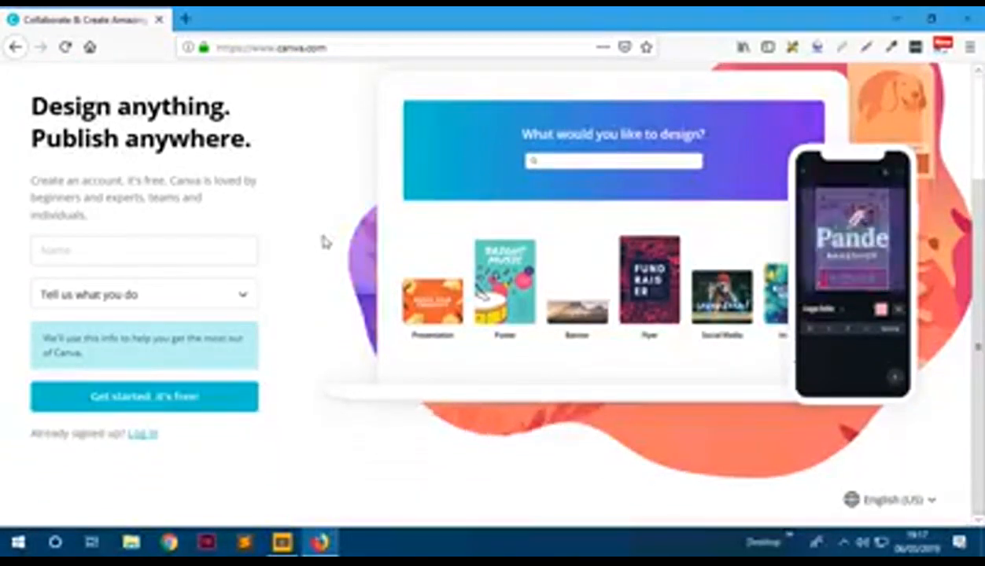
scroll(325, 242, up, 3)
scroll(325, 242, down, 3)
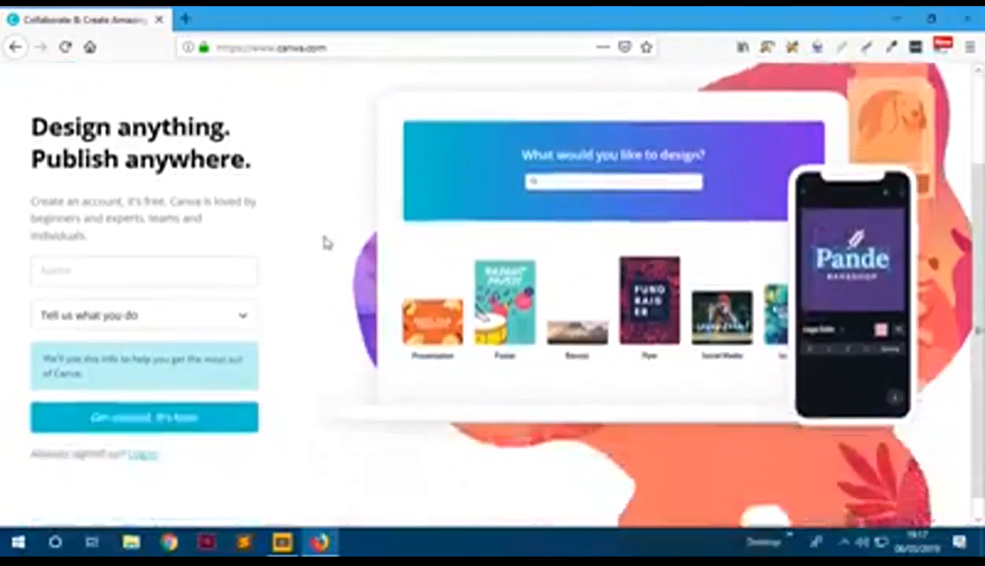
- Enter the user's first name, choose 'Small business (startup, blog)' and start a free account
click(179, 261)
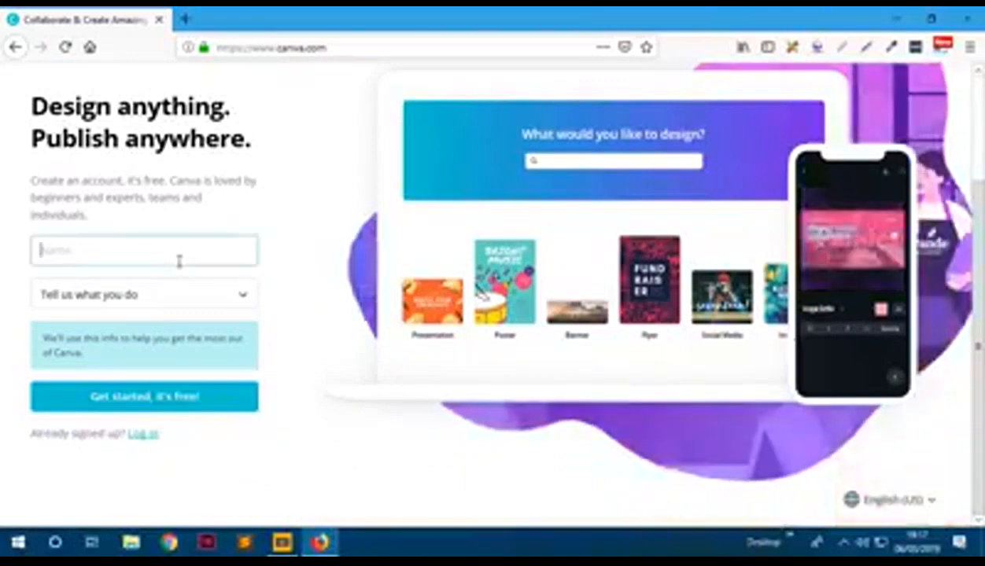
text(Alexander)
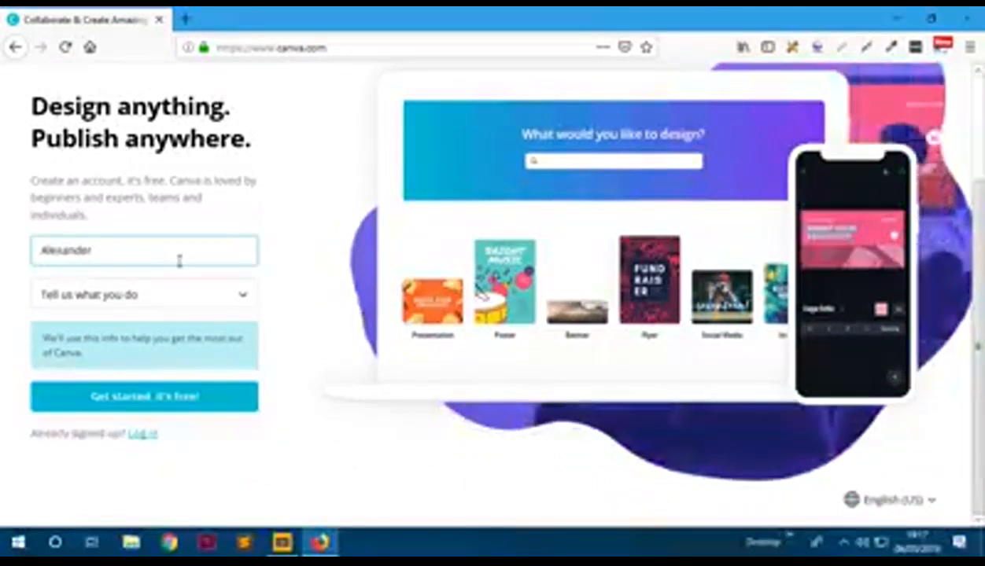
click(203, 297)
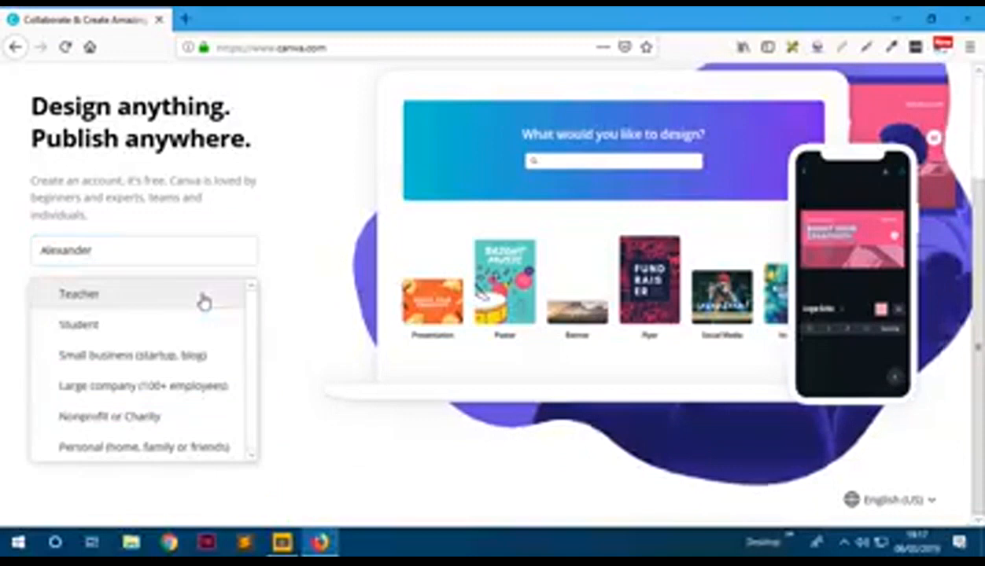
click(184, 358)
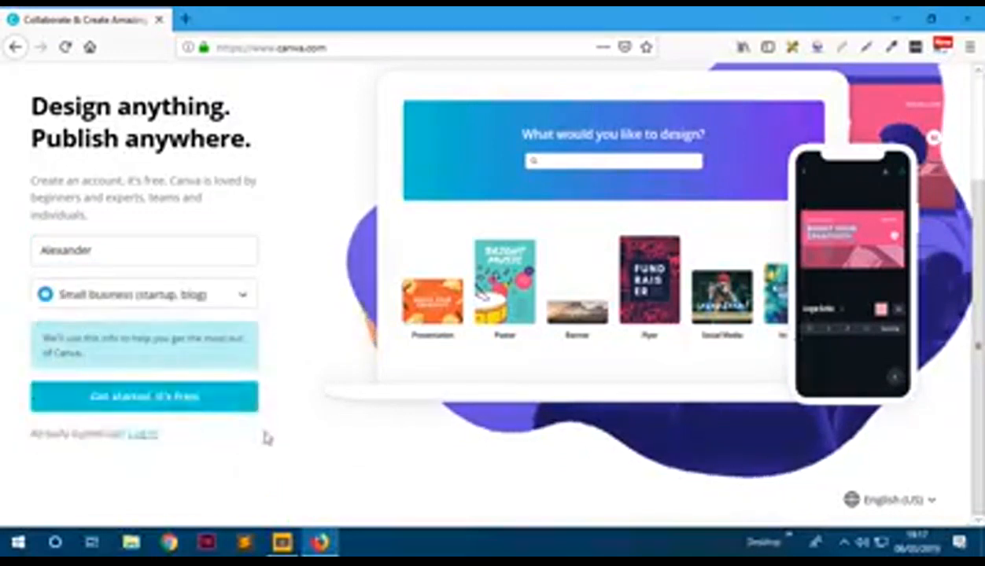
click(169, 397)
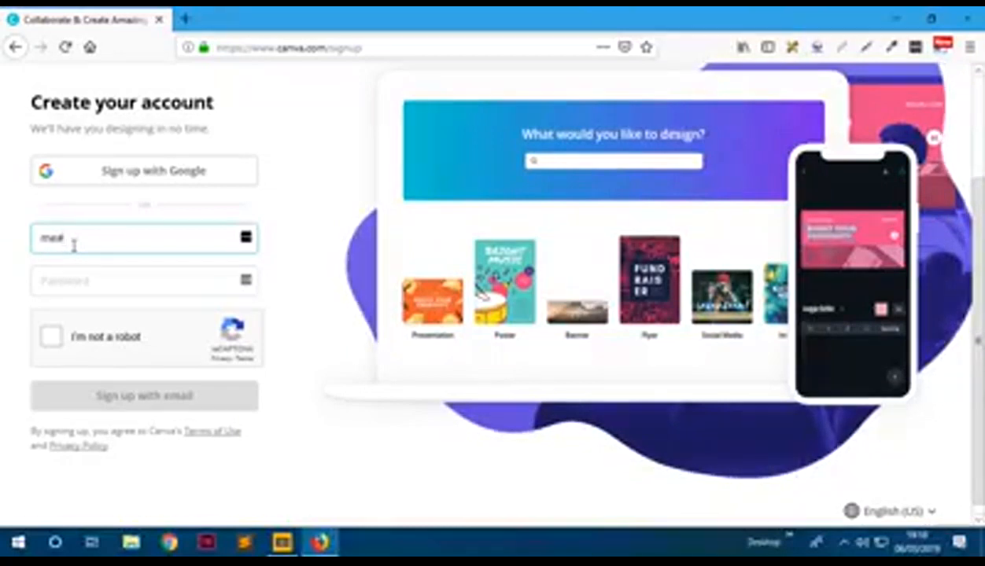
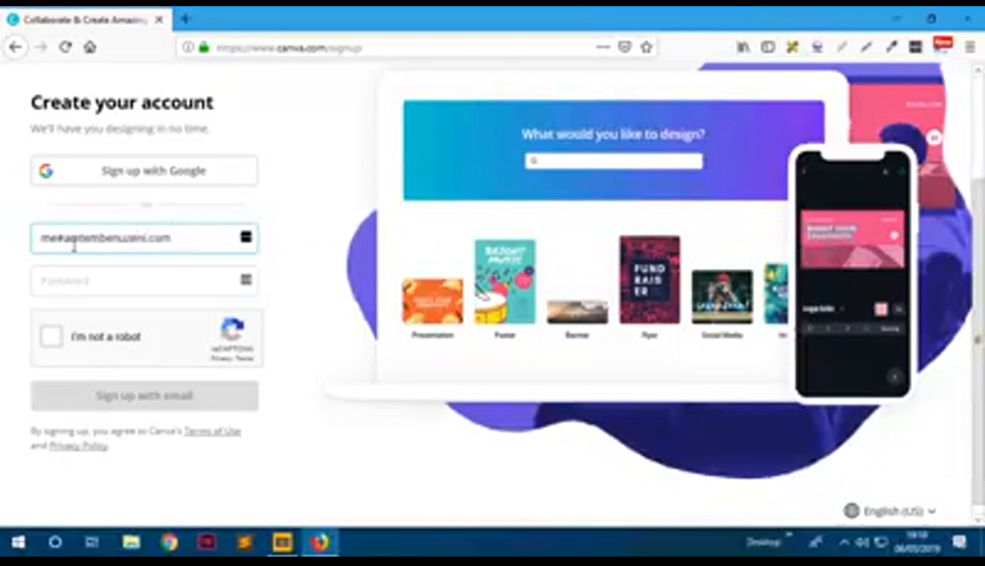
- Type the account e-mail, correcting the symbol before the domain to @
click(79, 280)
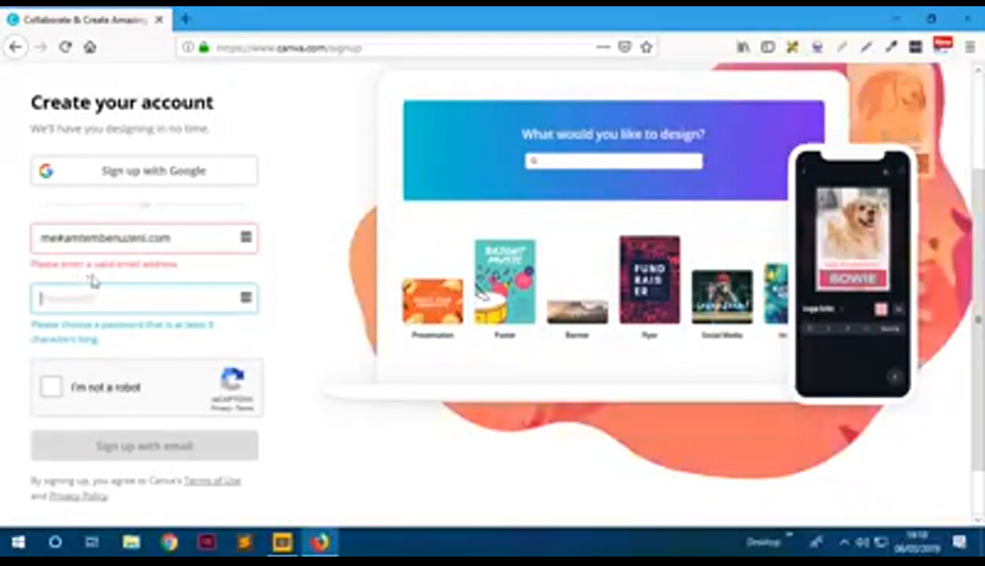
key(BackSpace)
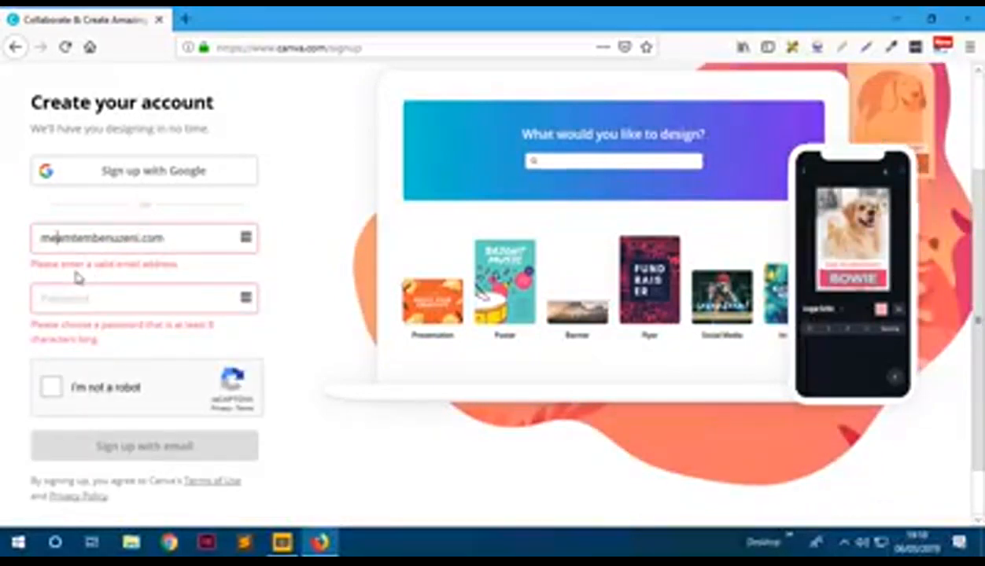
text($)
key(BackSpace)
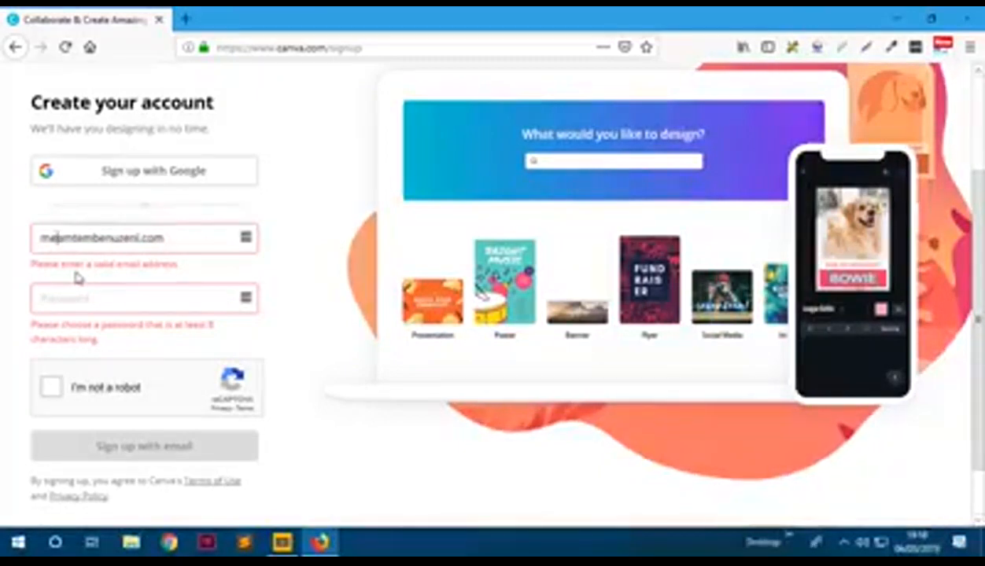
text(@)
- Enter the account password and tick 'I'm not a robot'
key(Tab)
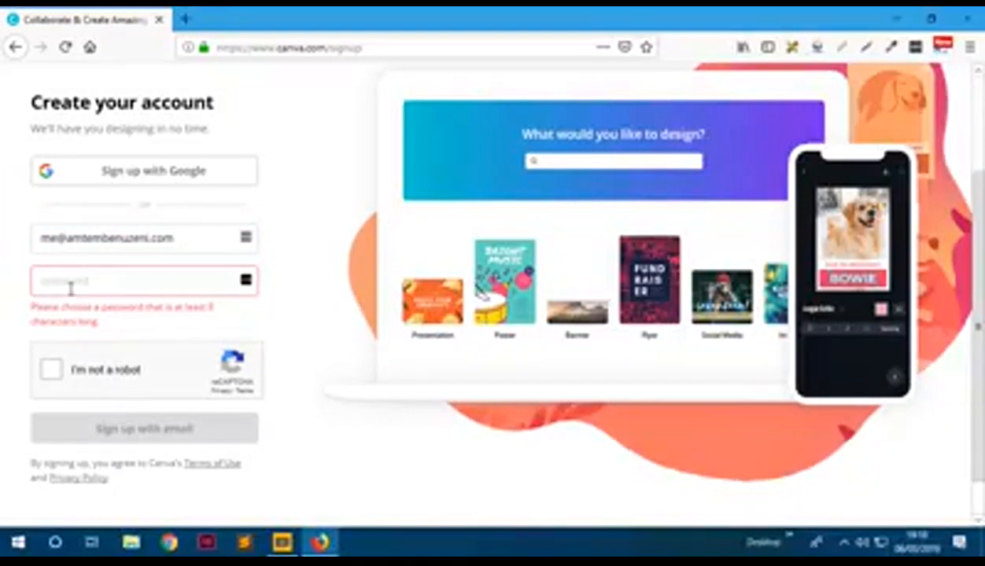
text(••••••••••••)
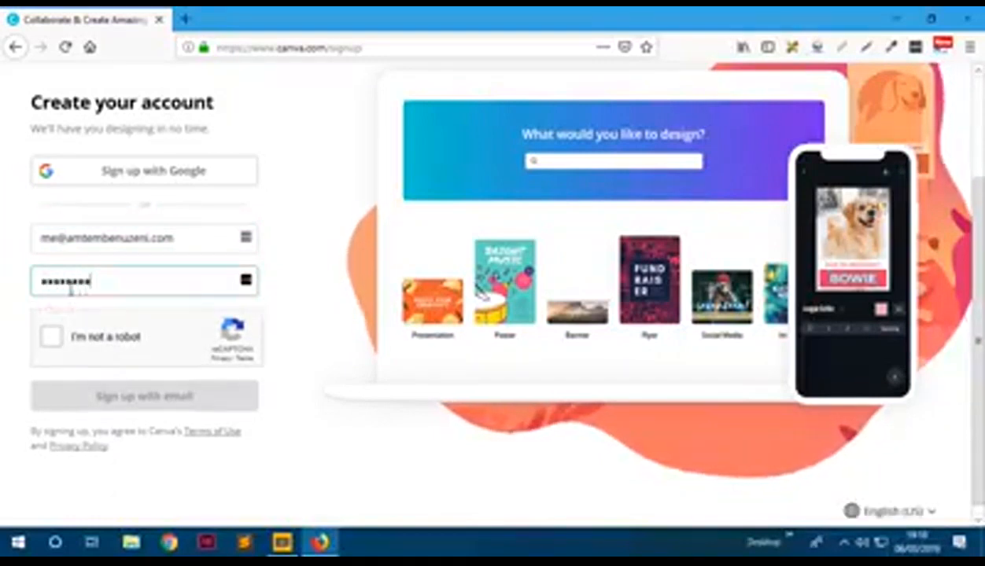
click(51, 337)
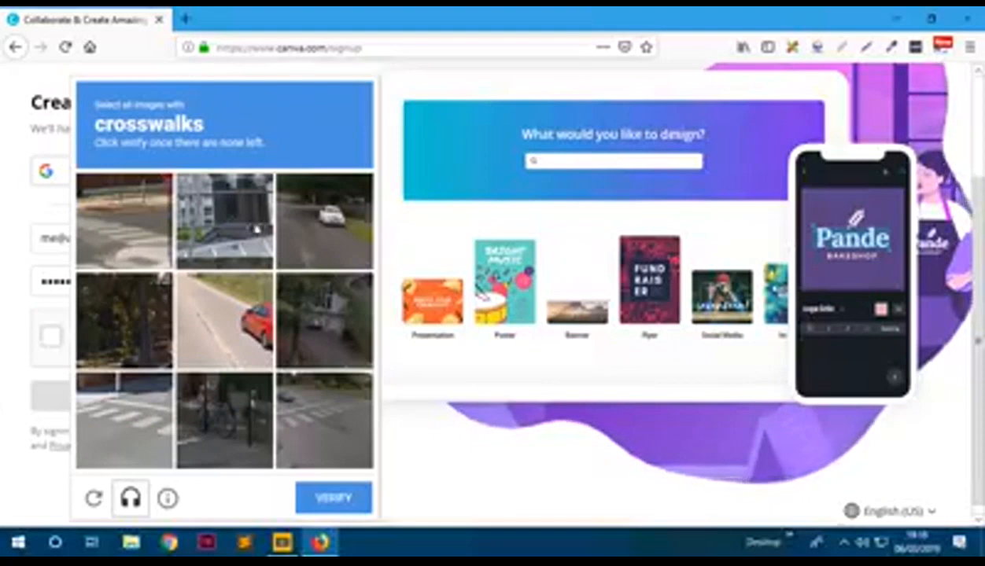
- Select the four crosswalk pictures and verify the reCAPTCHA
click(123, 244)
click(143, 394)
click(345, 460)
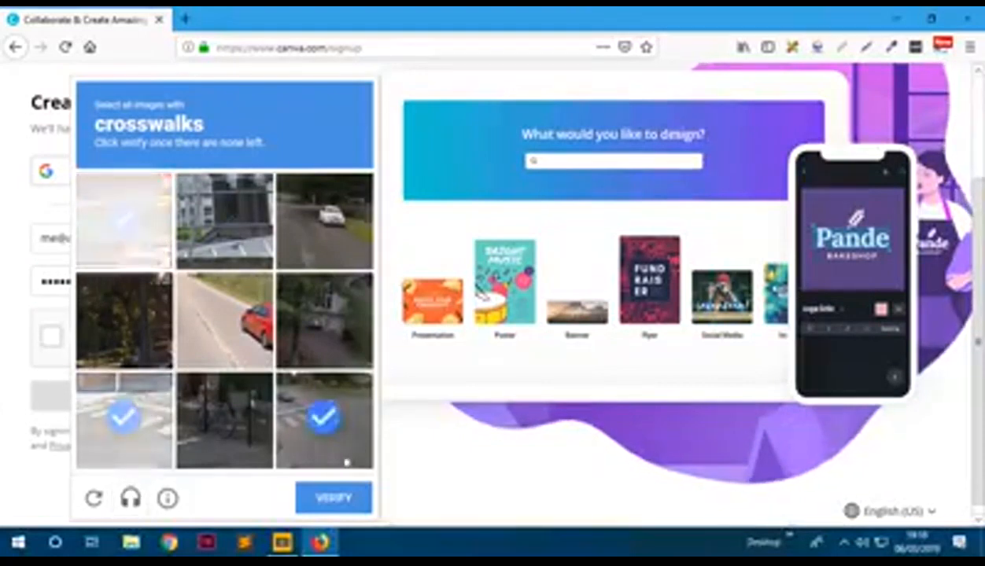
click(136, 444)
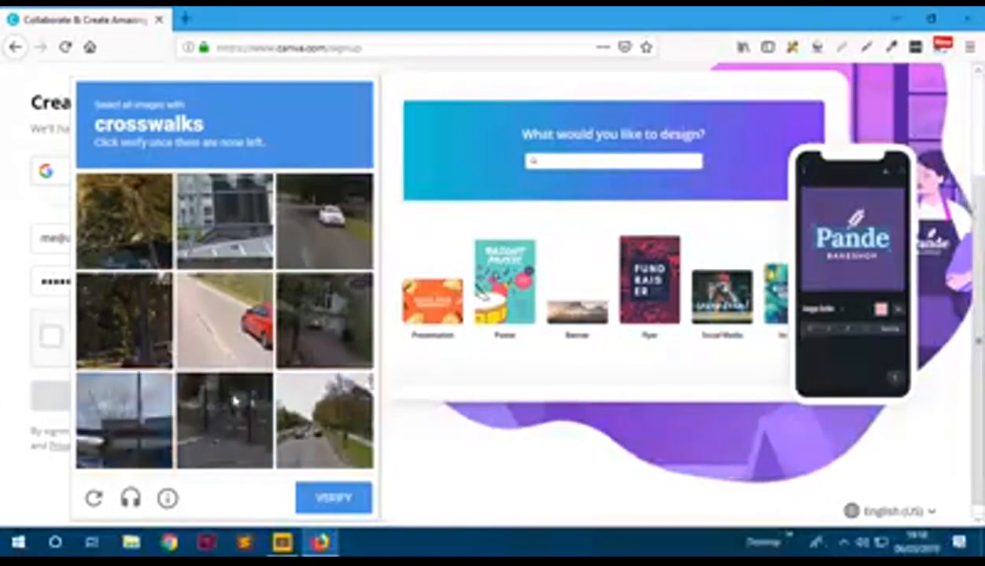
click(333, 504)
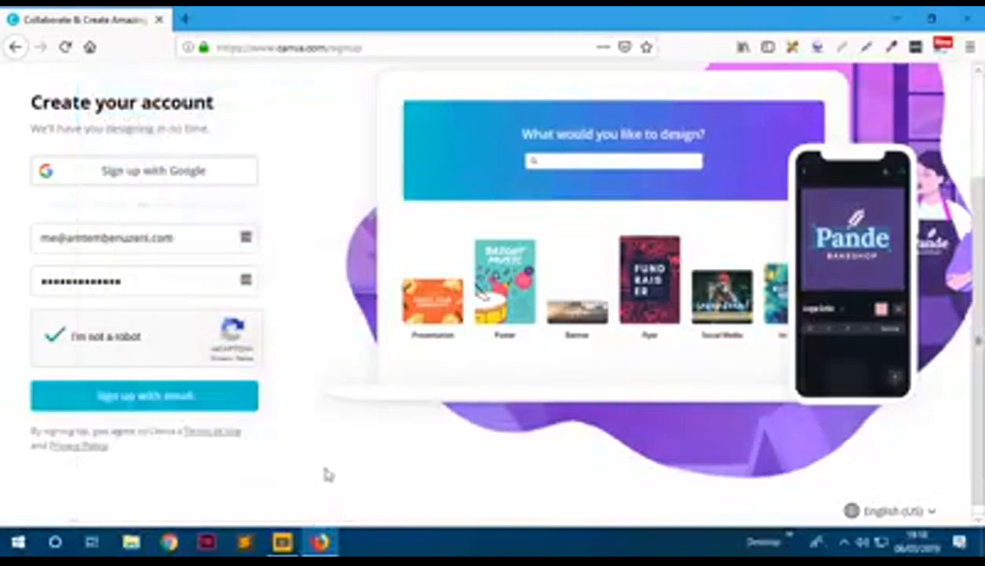
- Sign up with email, save the login in Firefox and dismiss the master password request
click(146, 397)
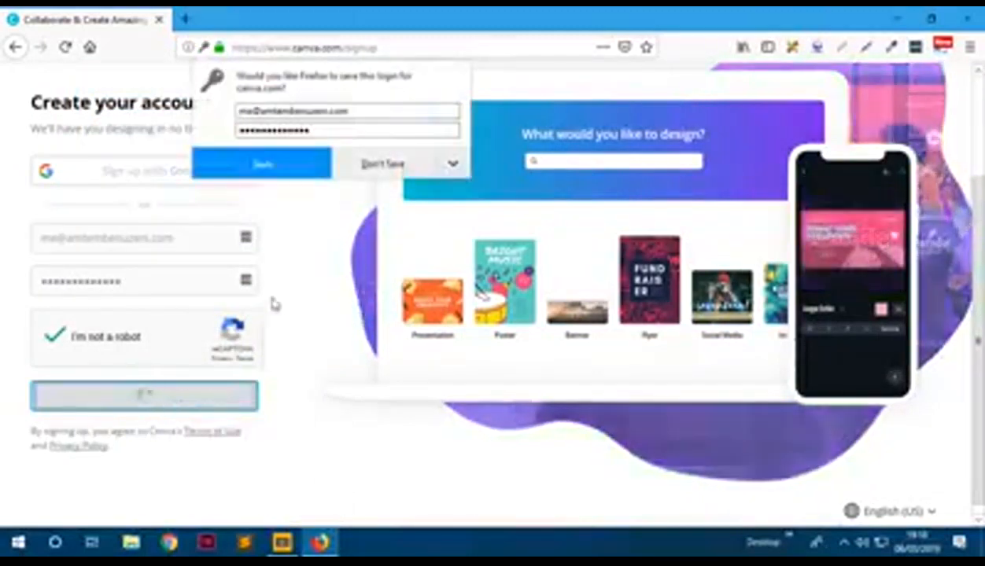
click(279, 166)
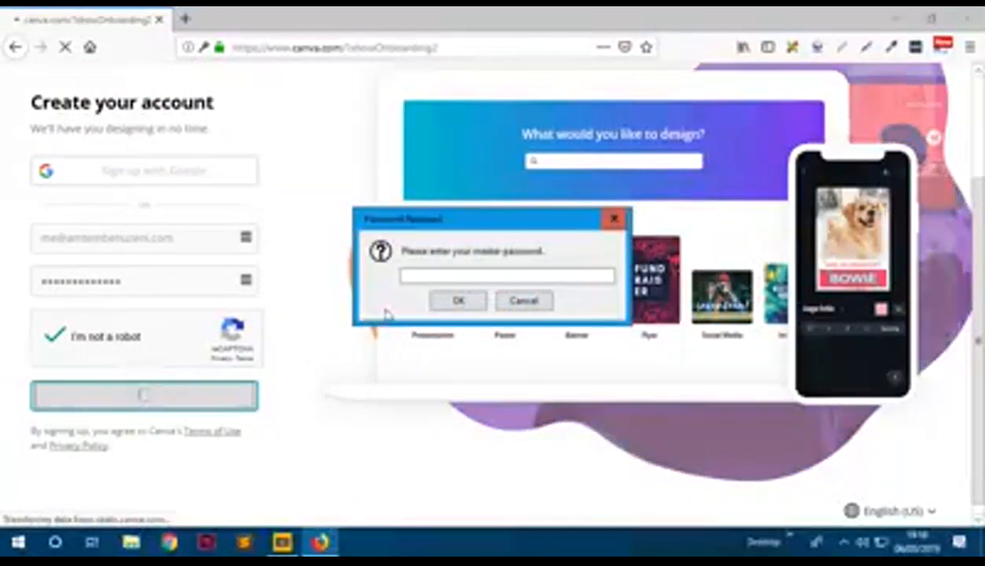
click(499, 306)
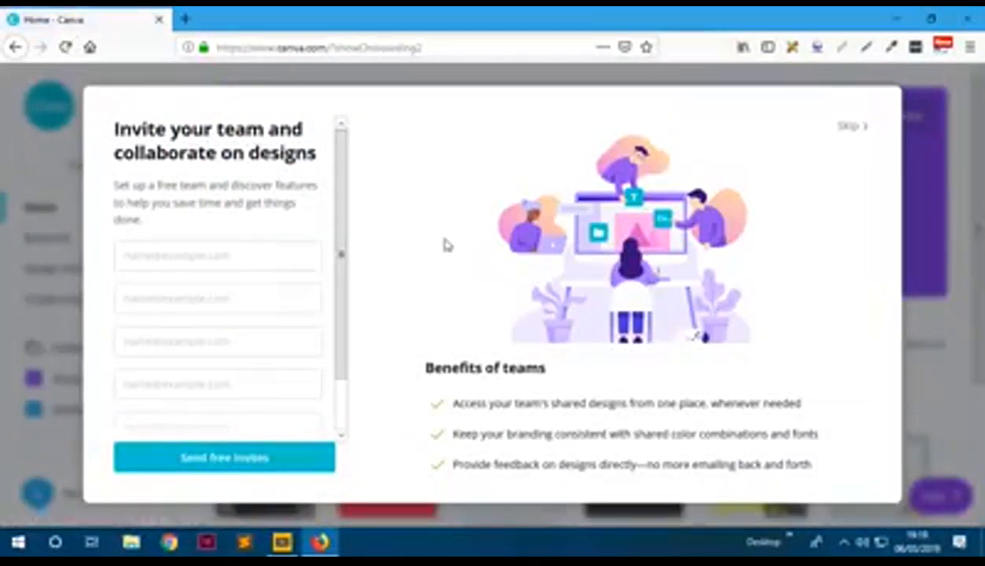
- Skip the 'Invite your team' prompt to reach the 'Start your first design' picker
scroll(299, 228, down, 2)
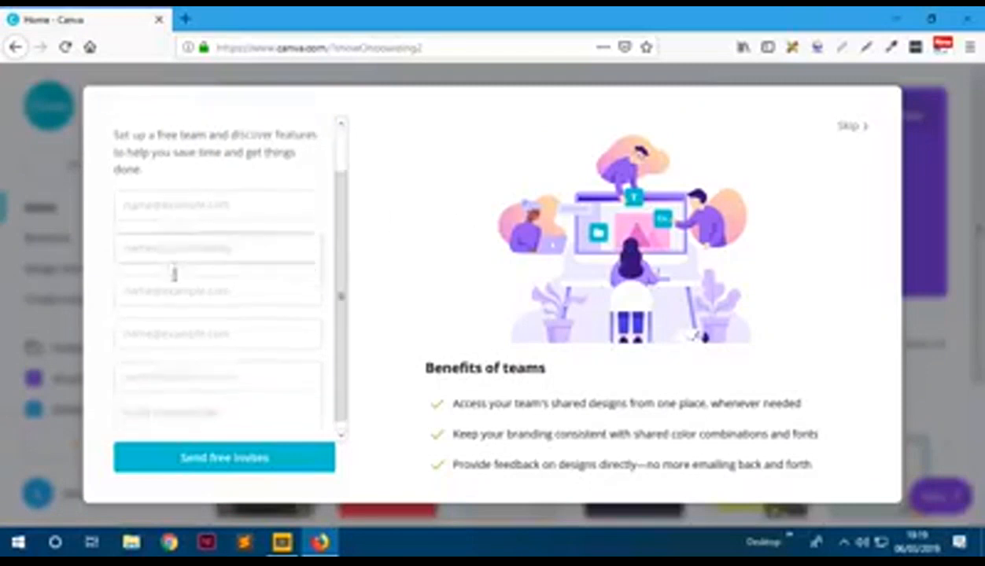
scroll(268, 206, up, 2)
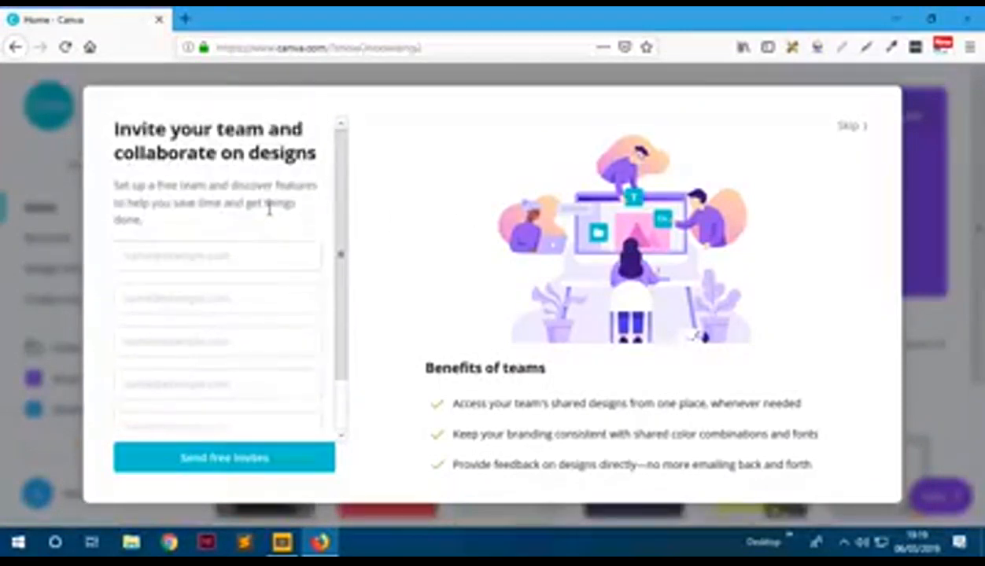
scroll(284, 234, down, 1)
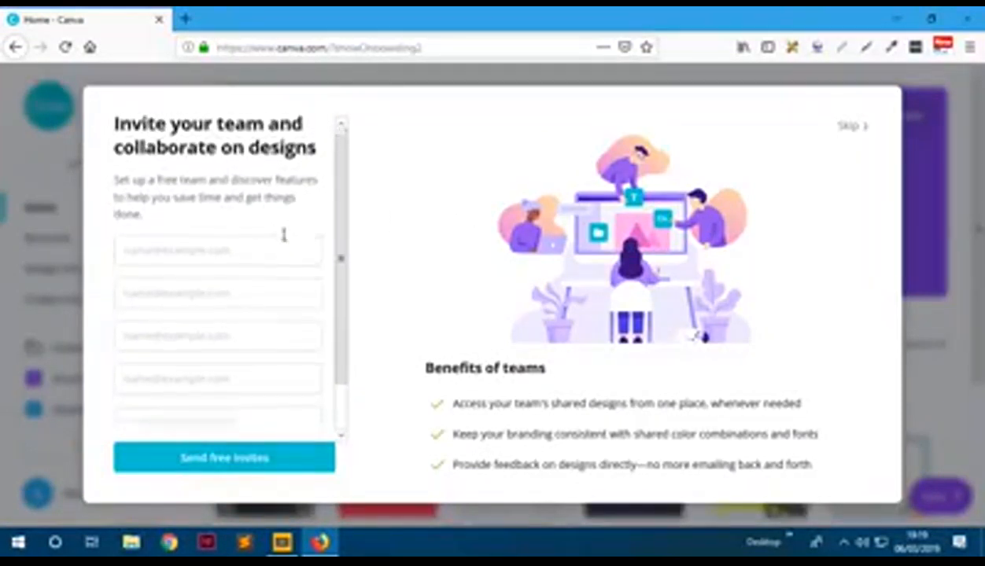
scroll(283, 235, up, 1)
click(853, 129)
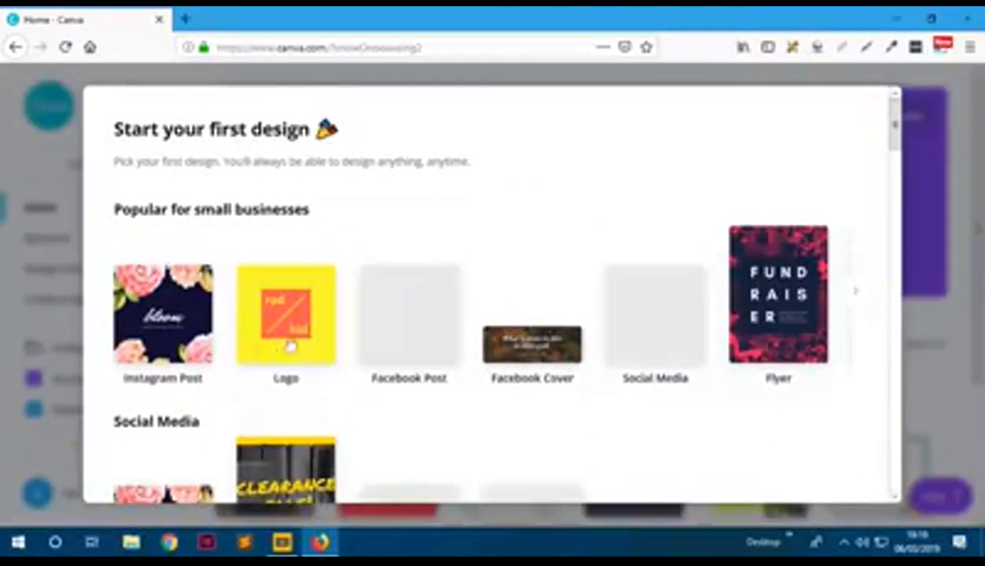
- Browse the design-type categories, then pick a blank Facebook Post
scroll(681, 364, down, 2)
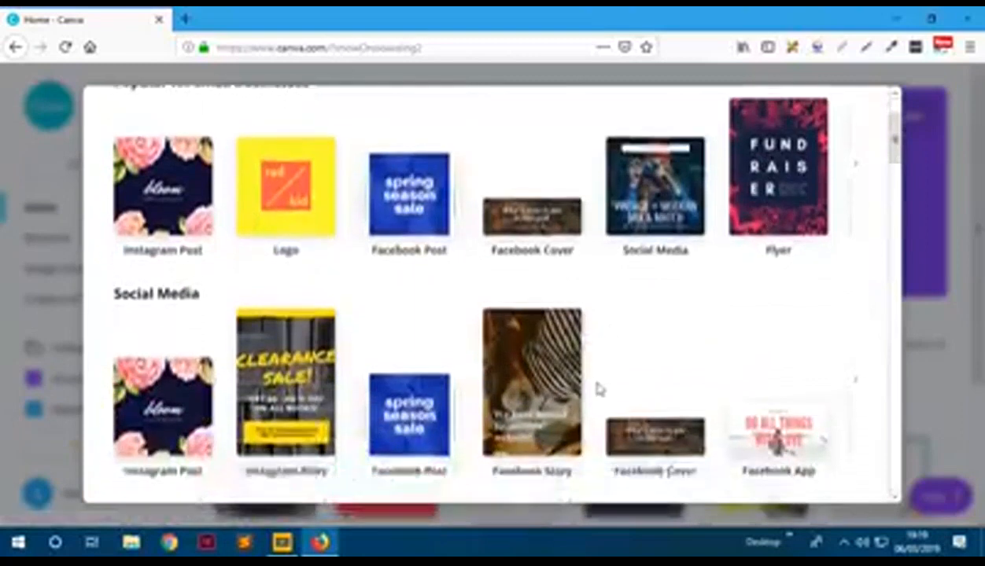
scroll(598, 389, up, 2)
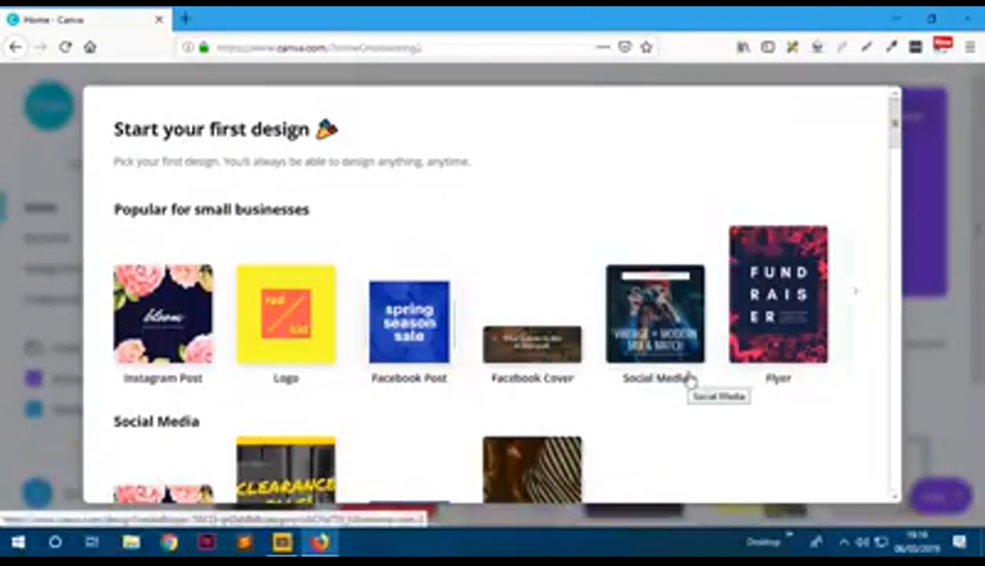
scroll(761, 373, down, 3)
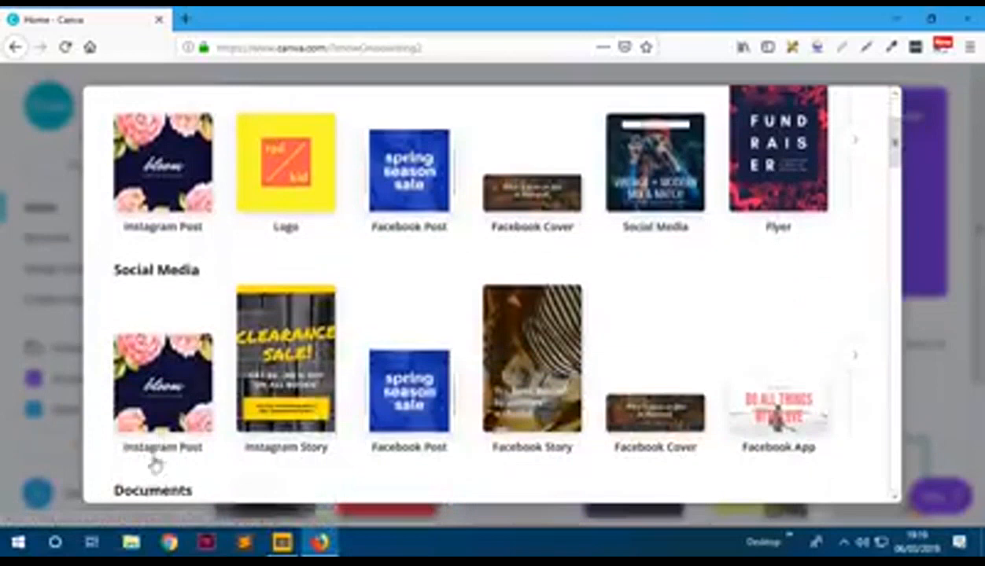
scroll(186, 446, down, 1)
scroll(198, 314, up, 3)
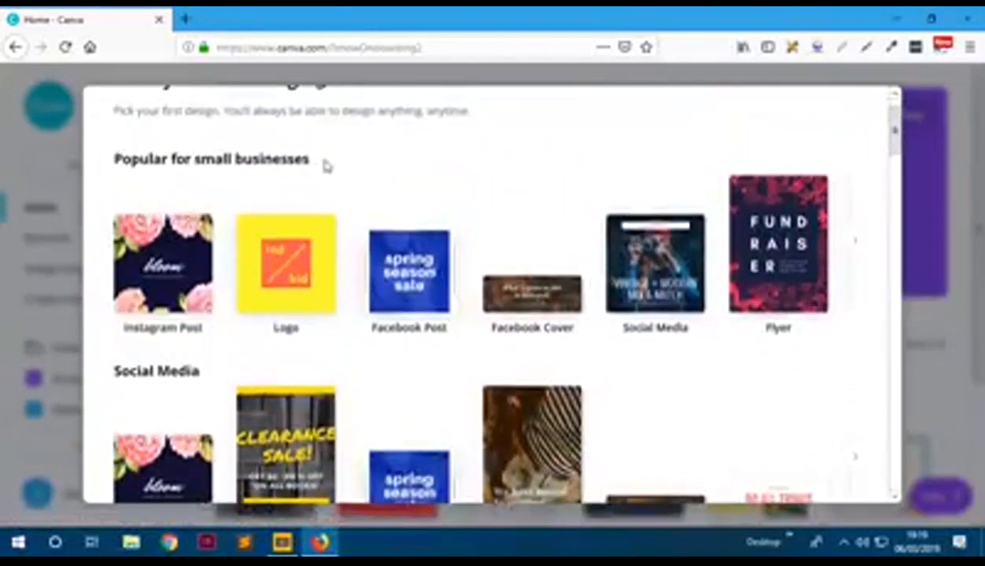
scroll(293, 285, down, 5)
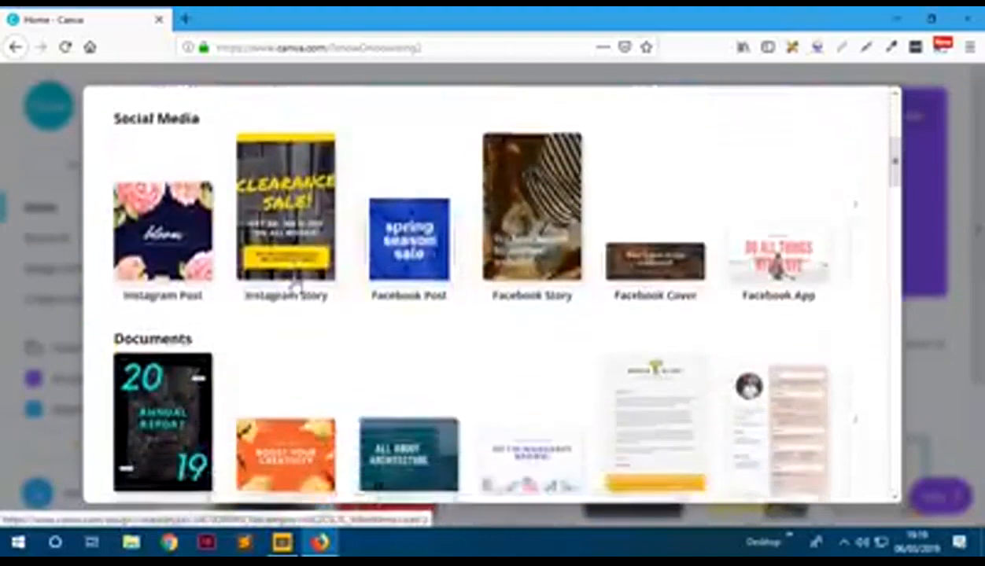
scroll(293, 286, down, 1)
scroll(292, 285, up, 1)
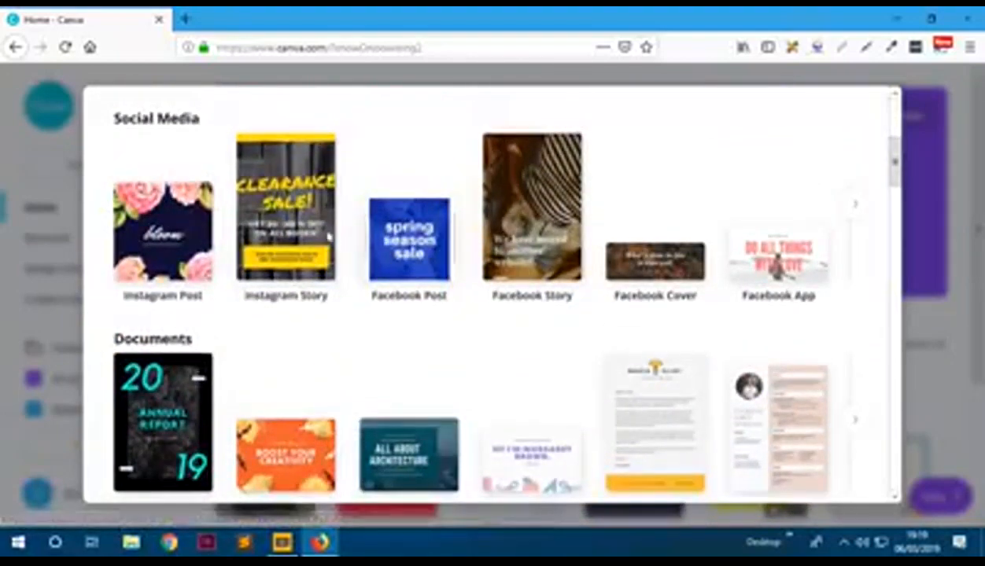
scroll(177, 299, down, 2)
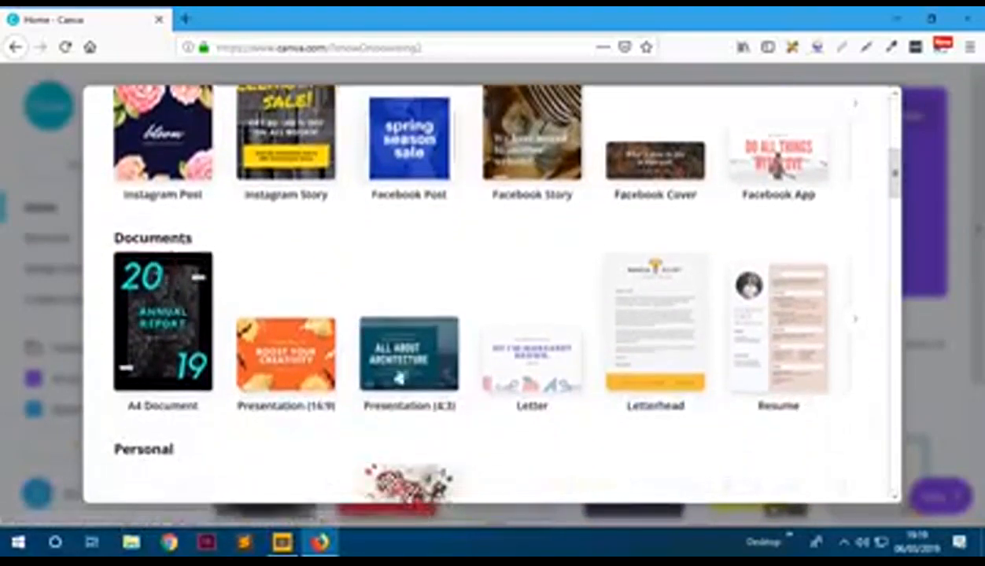
scroll(252, 387, down, 5)
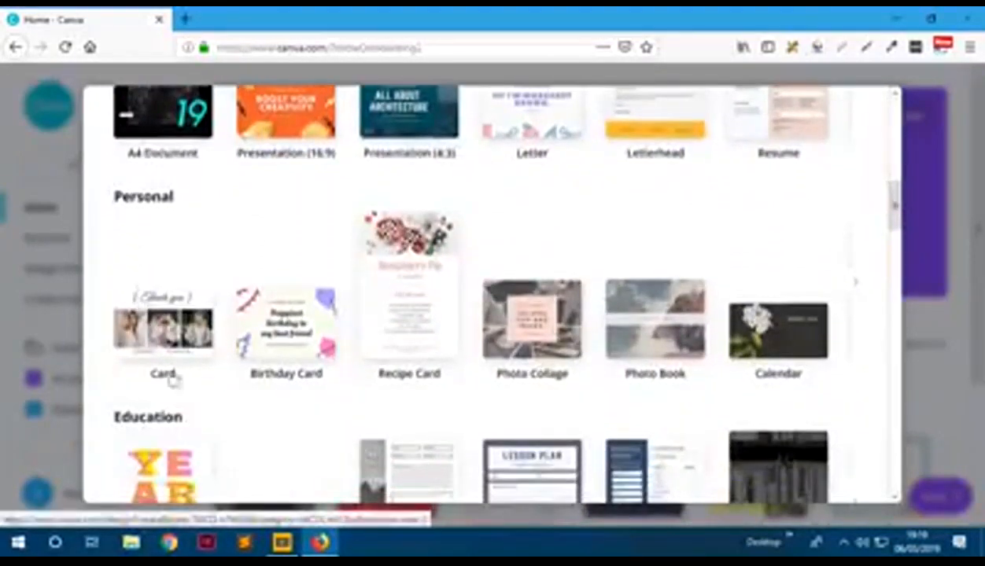
scroll(358, 374, down, 2)
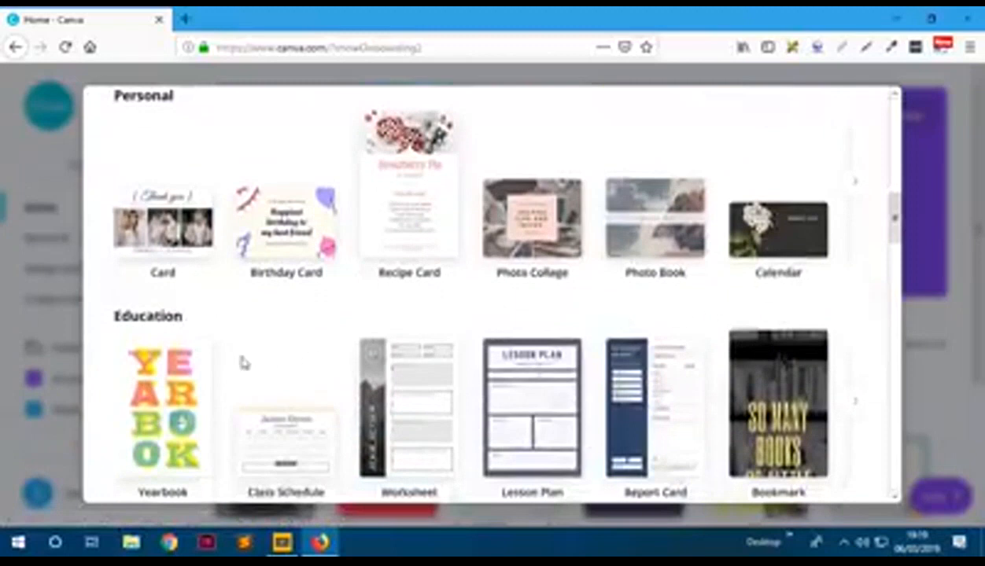
scroll(244, 363, down, 3)
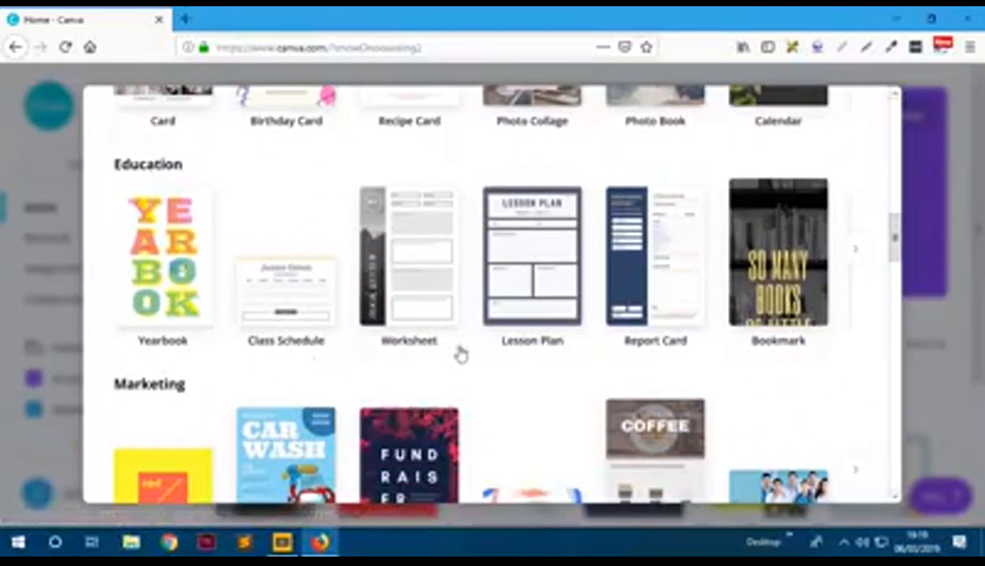
scroll(223, 387, down, 3)
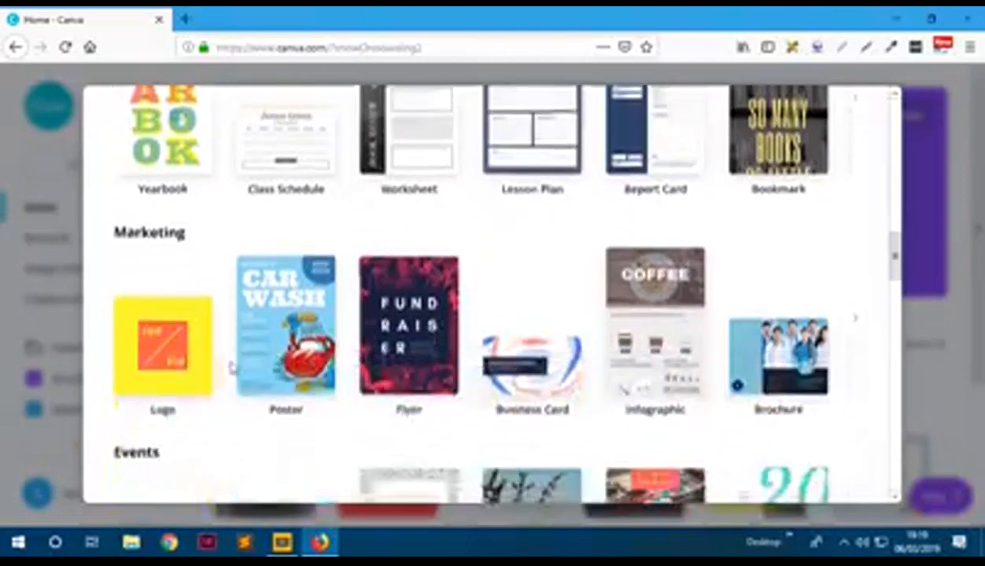
scroll(237, 354, down, 1)
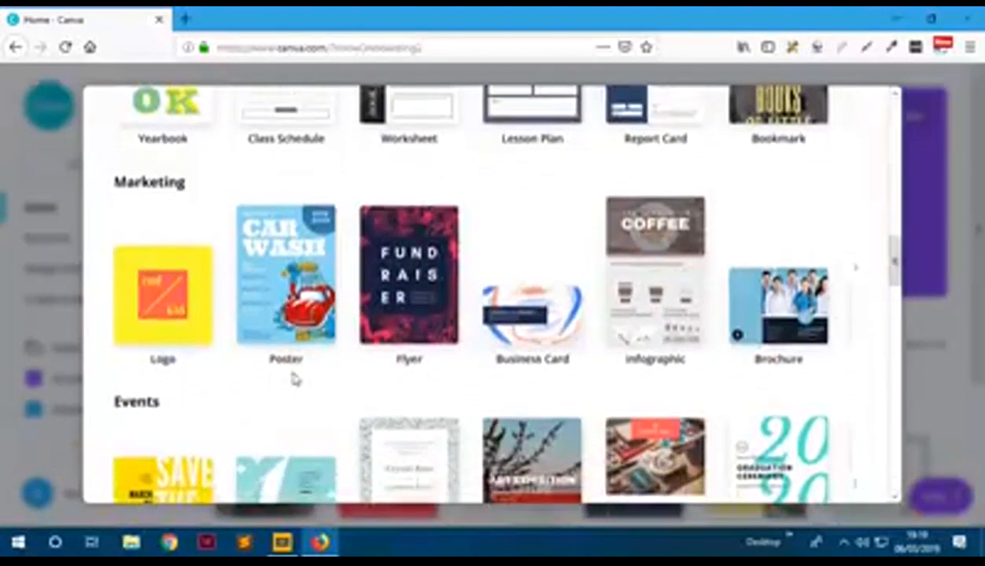
scroll(374, 410, down, 3)
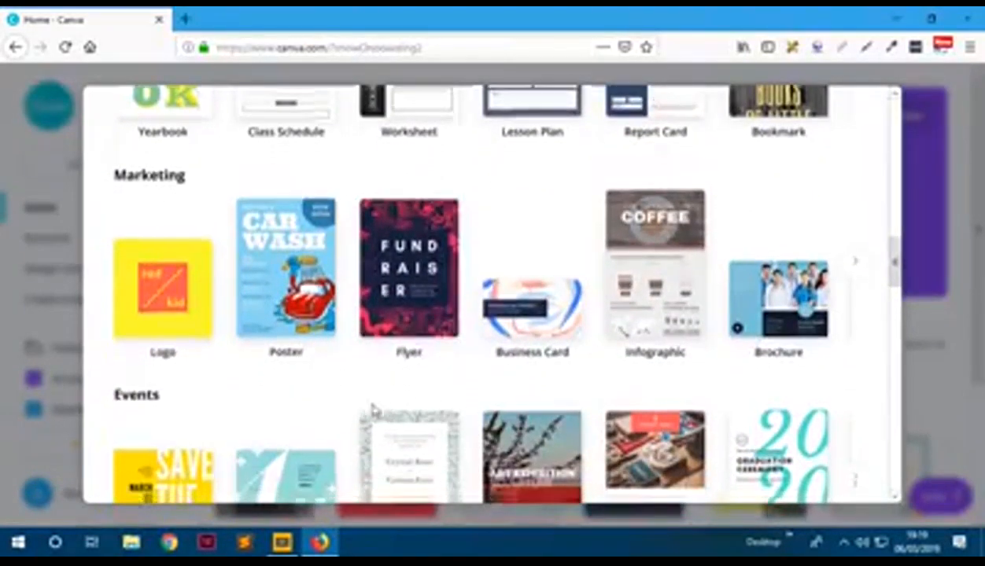
scroll(374, 410, up, 10)
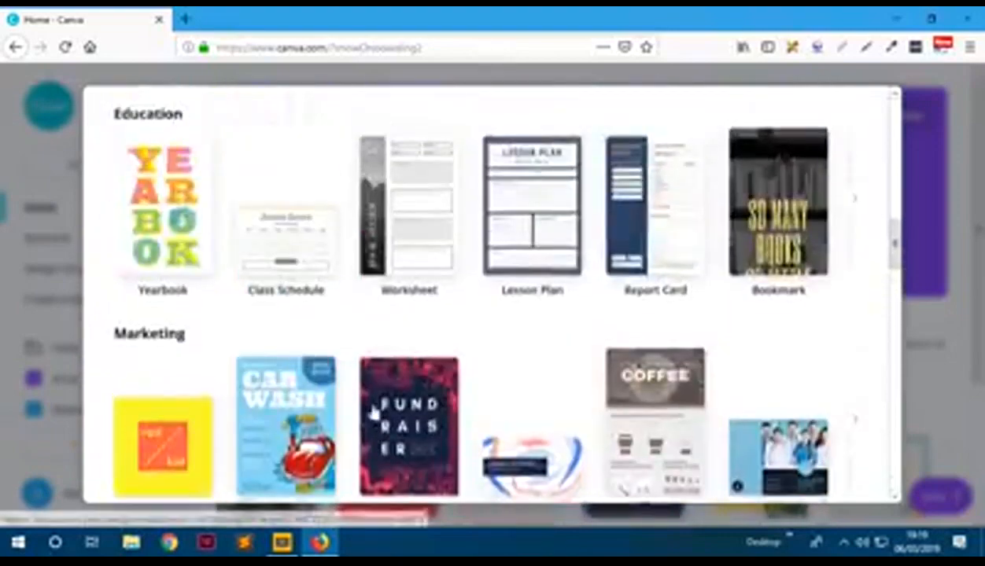
scroll(375, 412, up, 7)
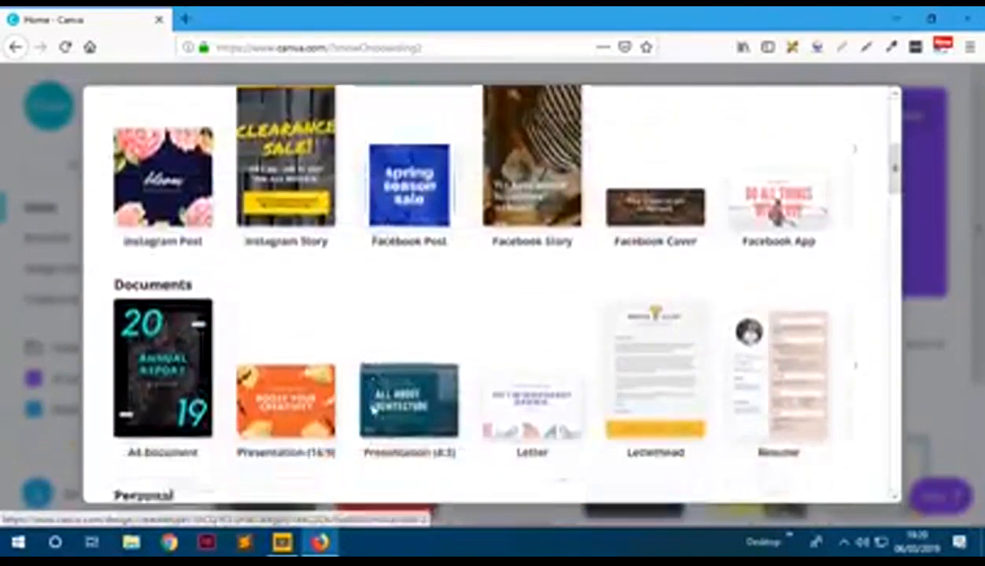
scroll(373, 411, up, 1)
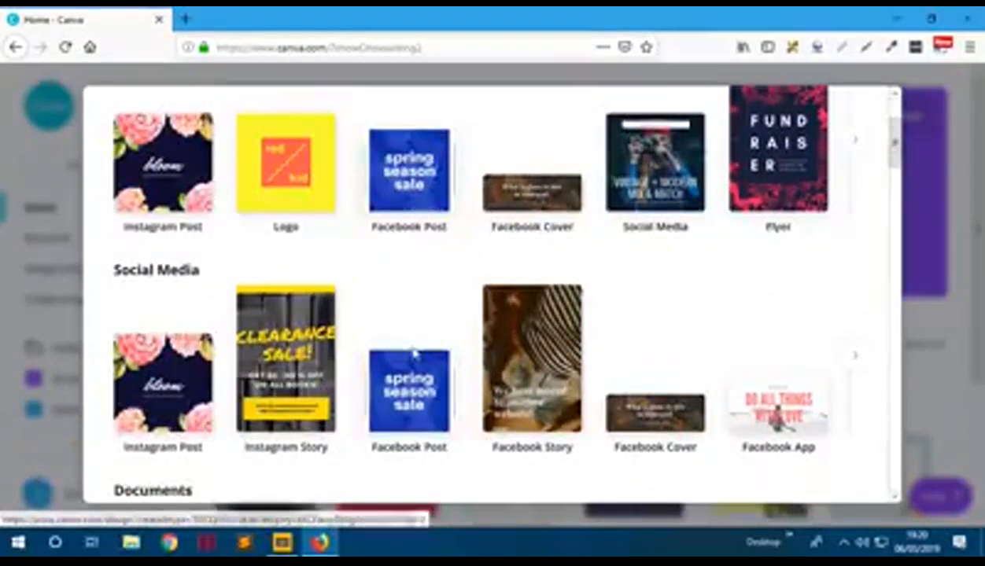
scroll(413, 346, up, 1)
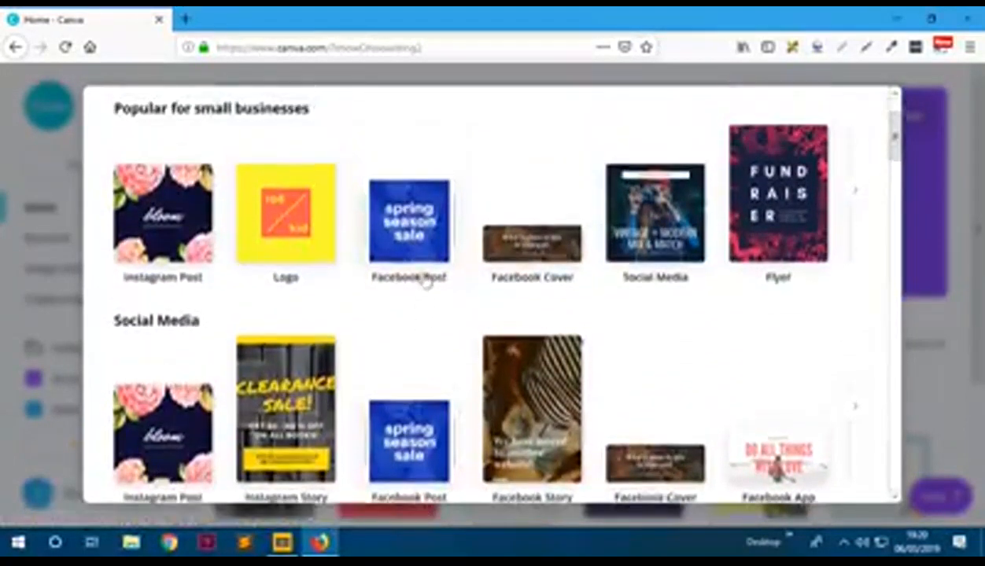
click(422, 235)
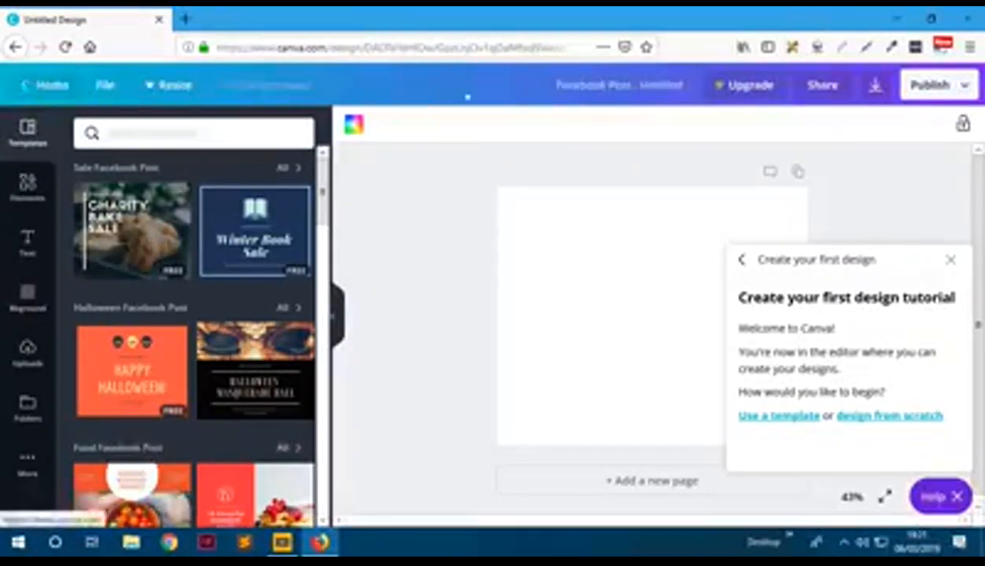
- From the File menu, turn on margin guides and toggle print bleed on, then off again
click(109, 90)
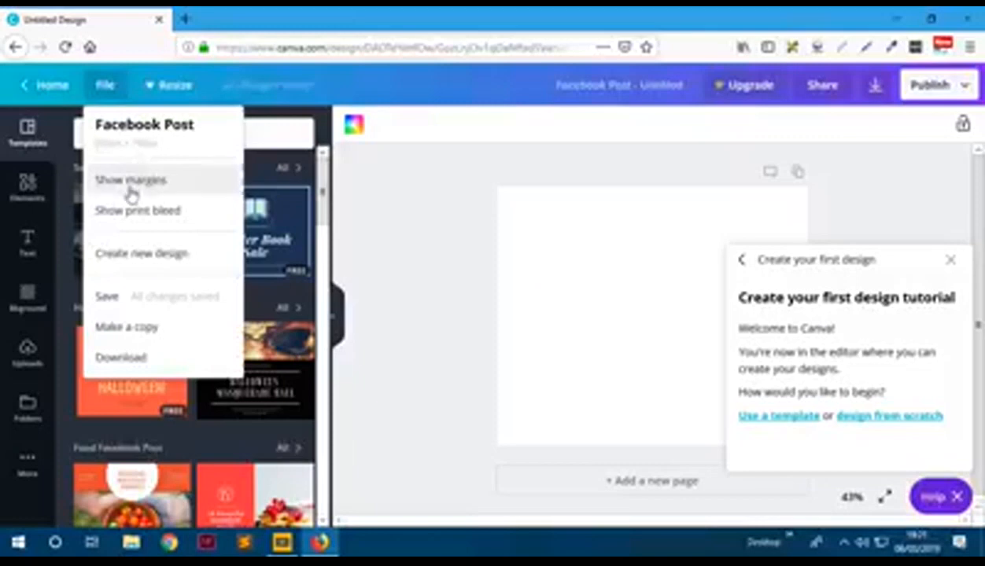
click(131, 194)
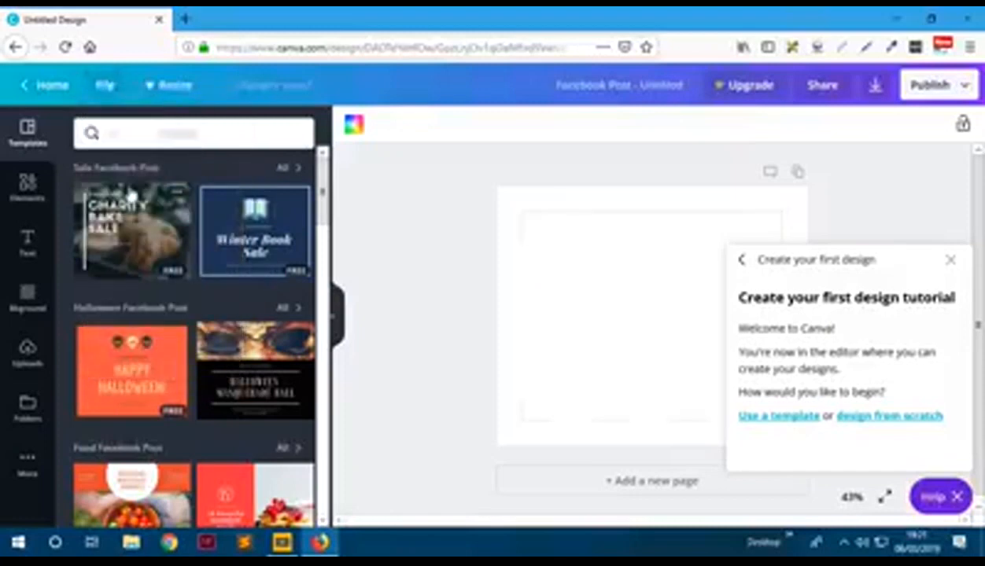
click(105, 85)
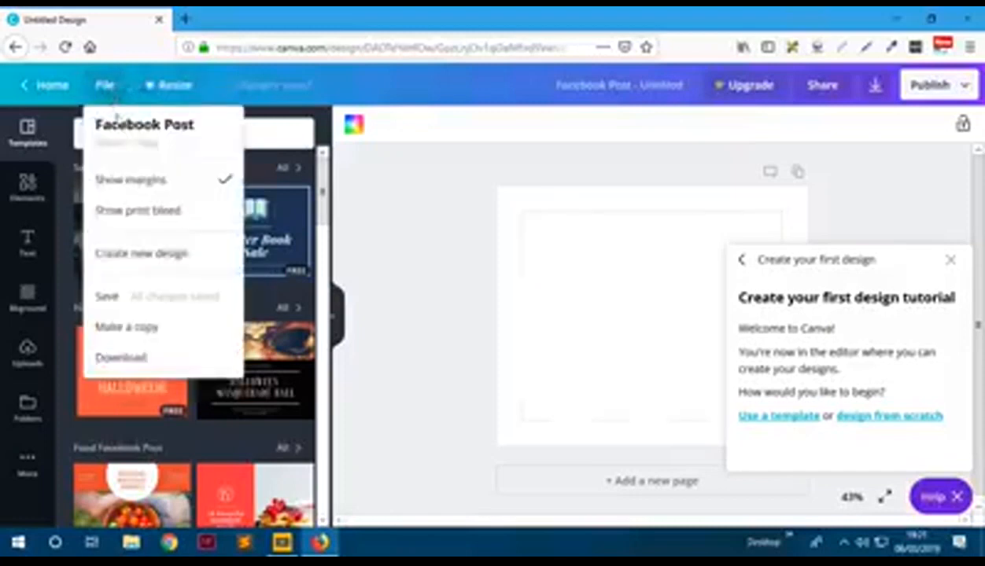
click(131, 214)
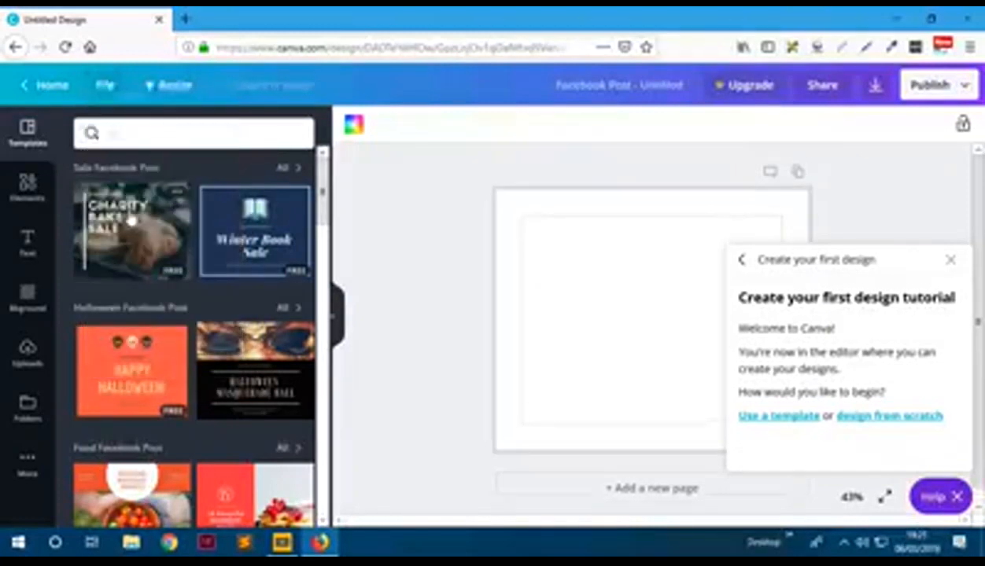
click(114, 96)
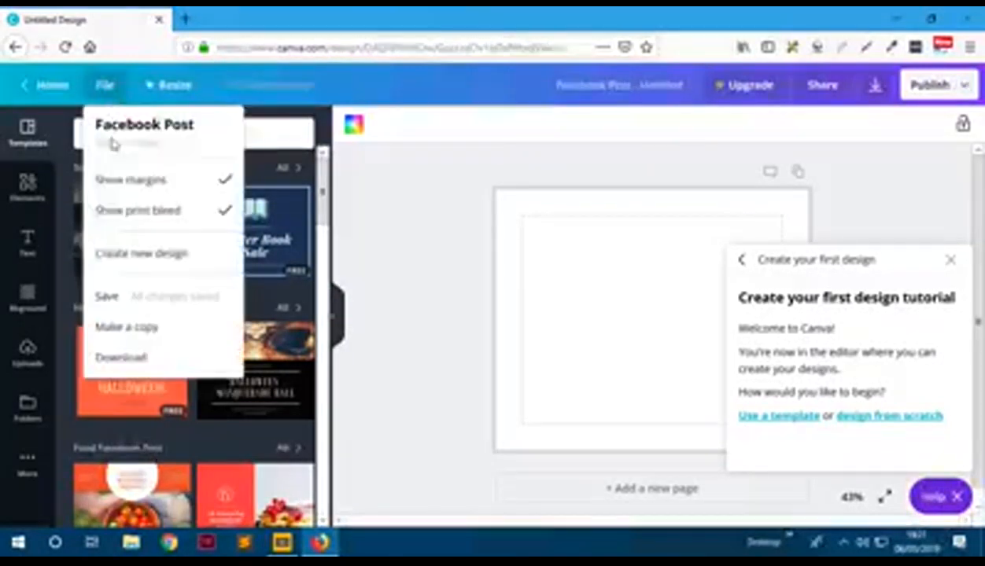
click(115, 214)
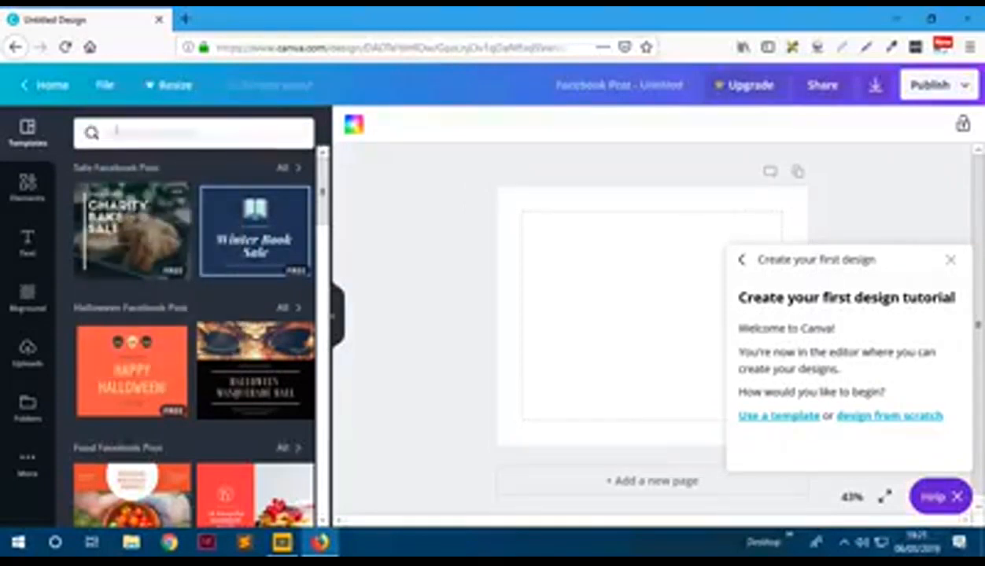
click(113, 93)
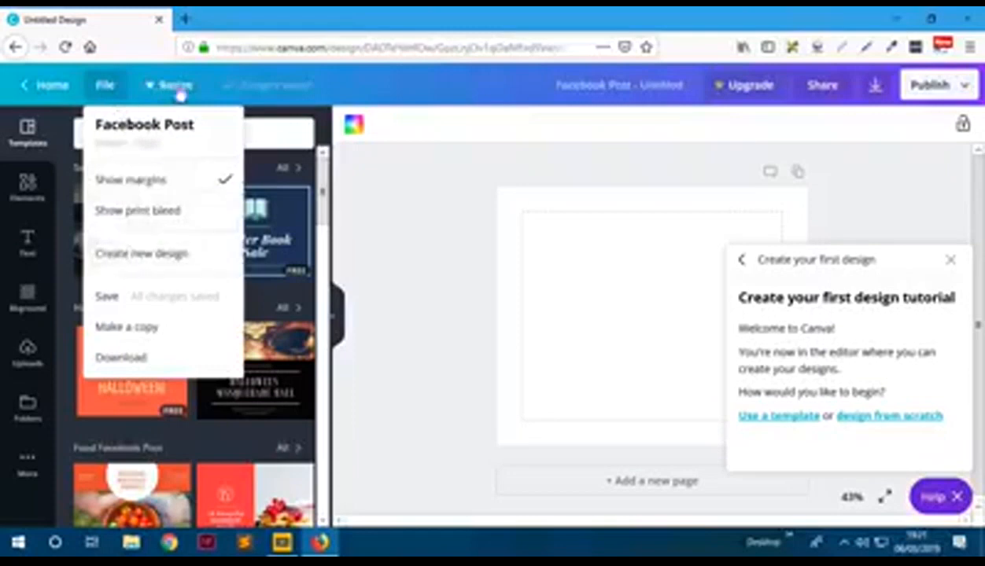
click(441, 223)
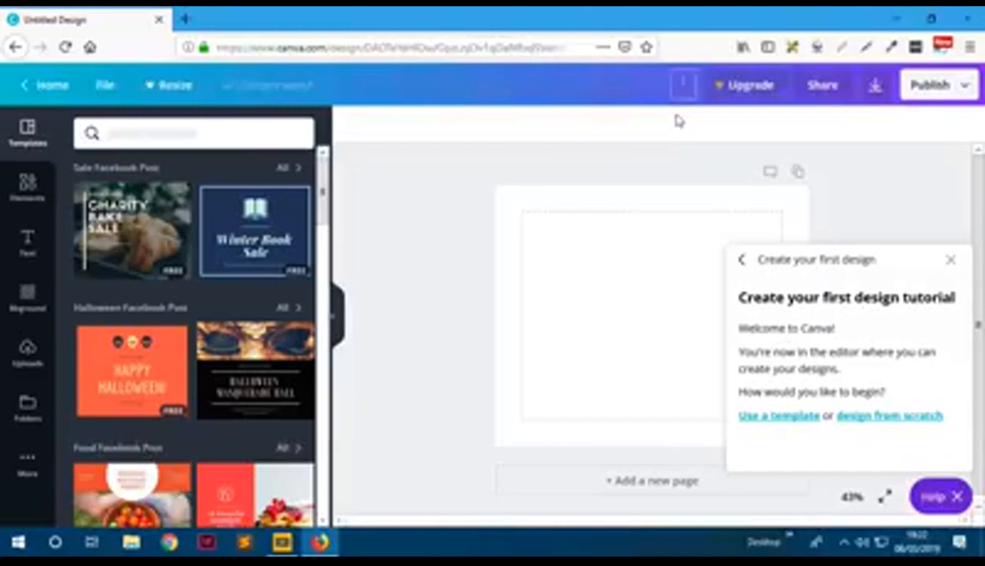
- Title the design 'March sale' and bring up the Download panel
text(Witch sau)
text(erch sale!)
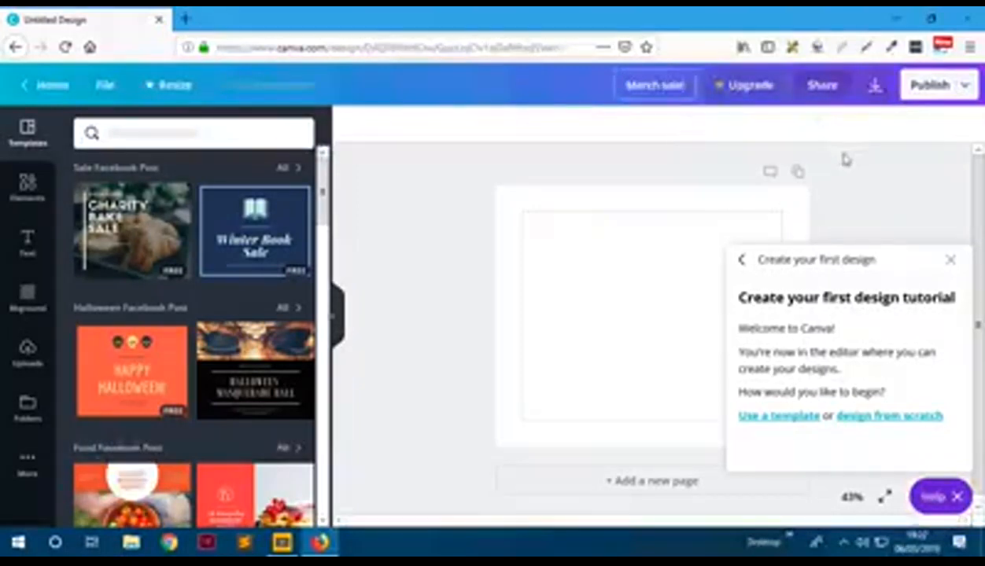
key(Return)
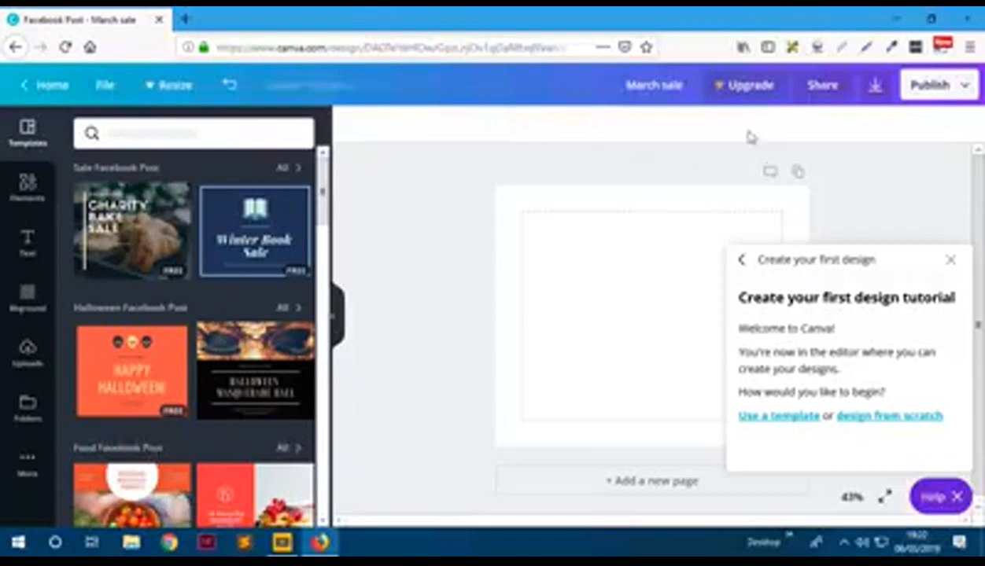
click(873, 89)
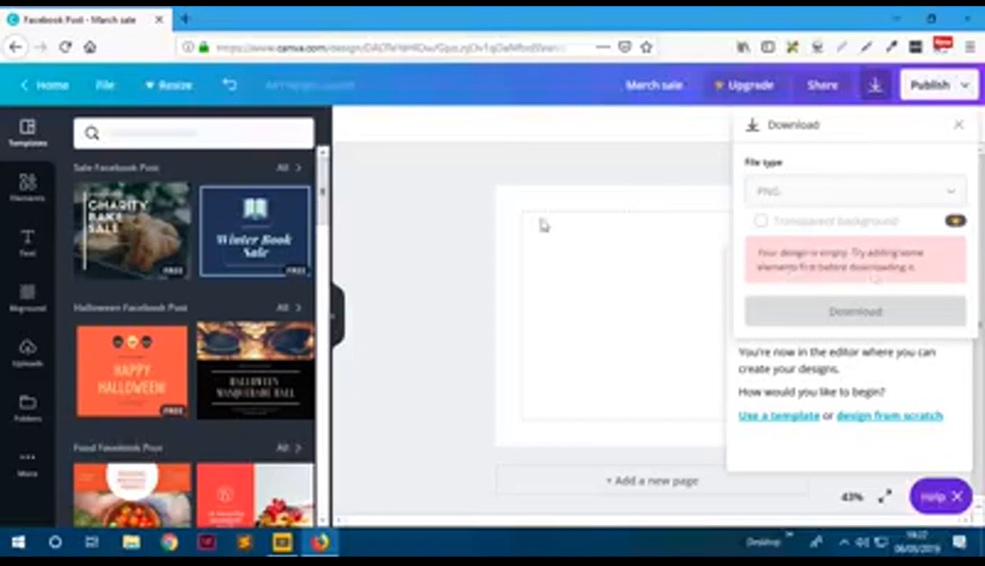
click(713, 157)
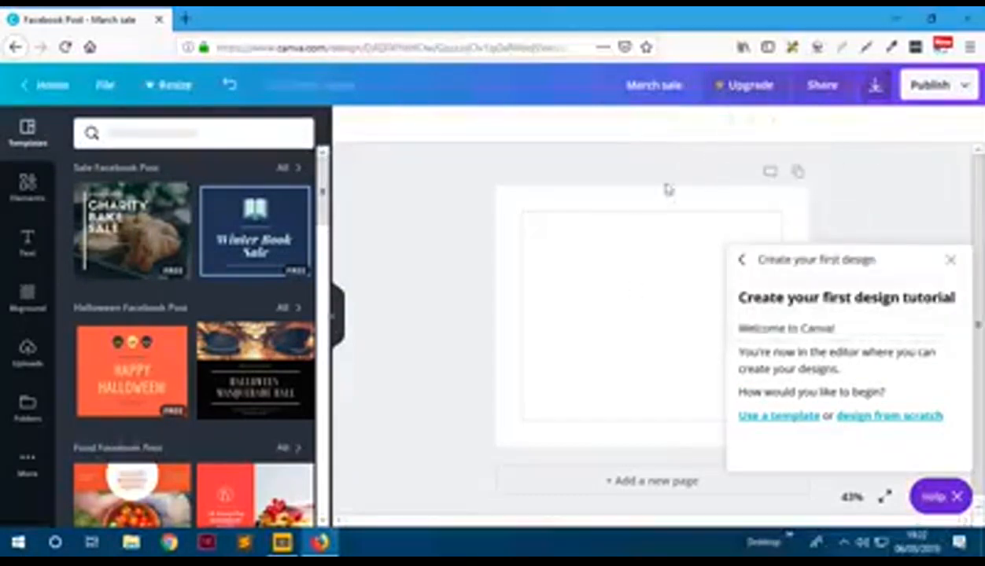
click(962, 88)
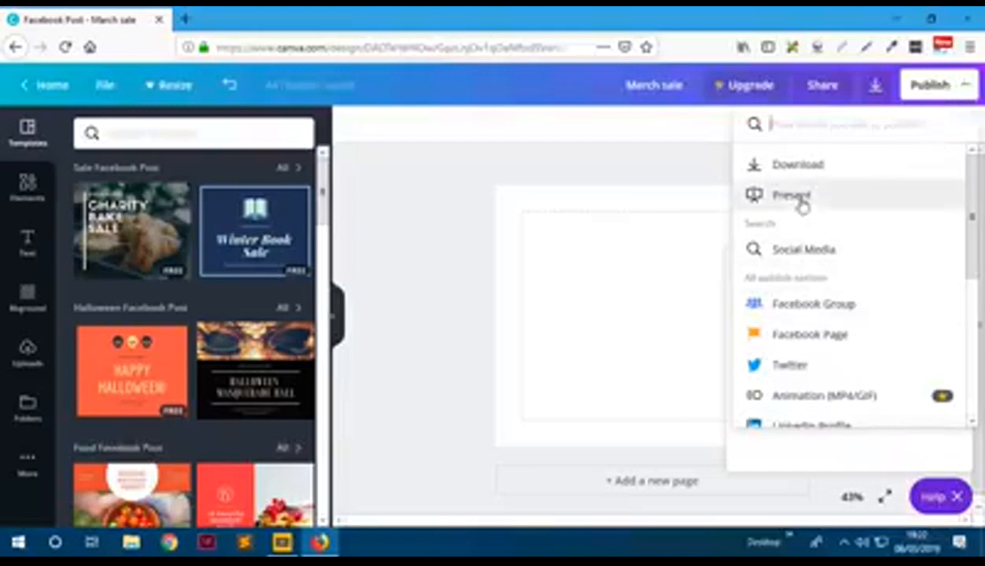
scroll(783, 331, down, 1)
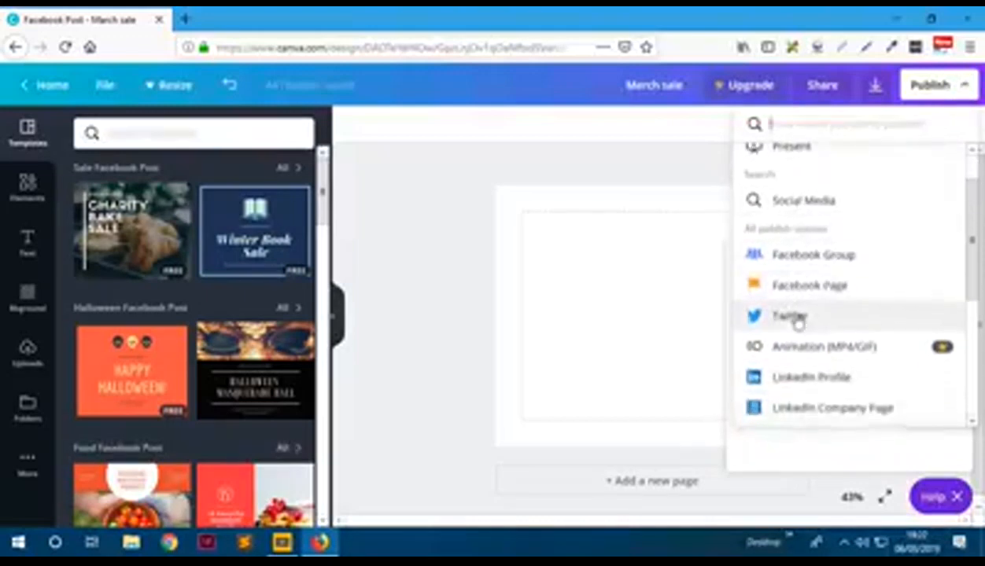
scroll(807, 295, down, 1)
scroll(807, 330, down, 1)
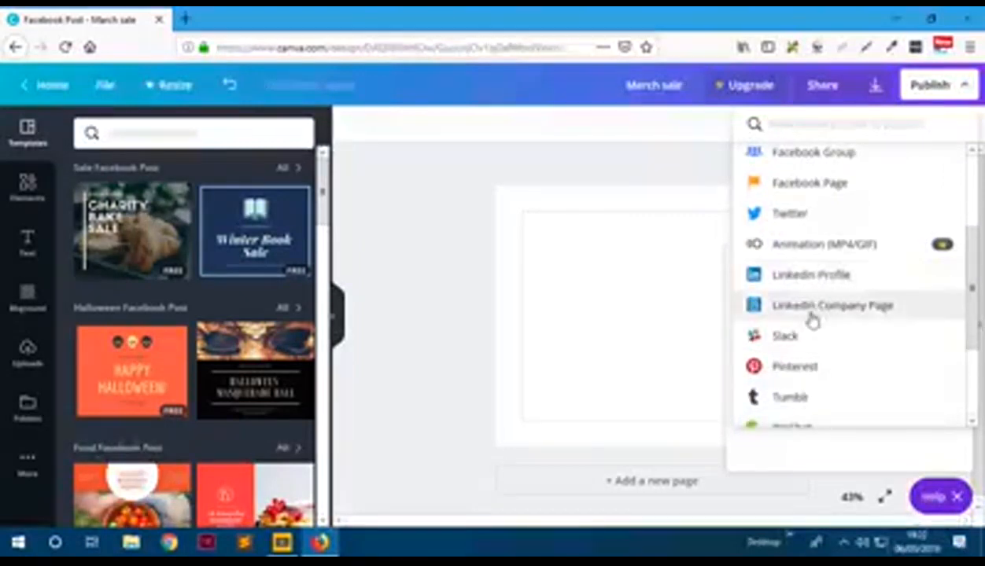
scroll(850, 319, down, 3)
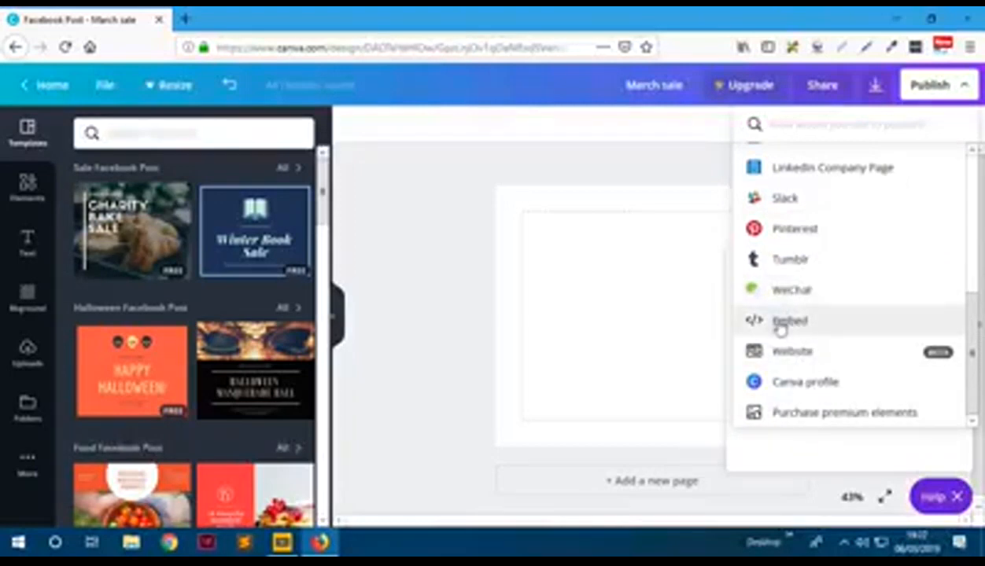
click(429, 192)
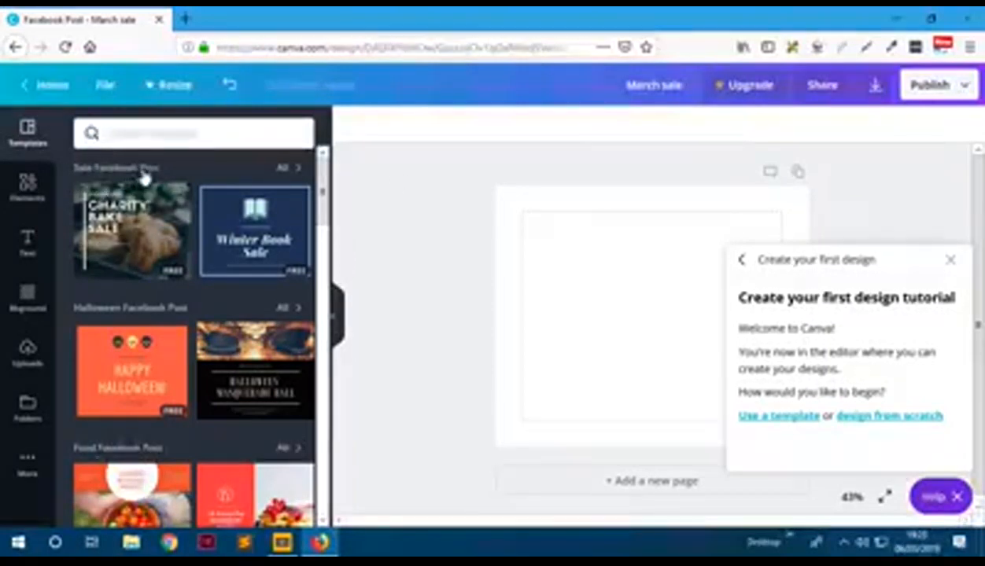
- Show all Sale Facebook Post templates, then close the first-design tutorial and Help
scroll(133, 189, down, 2)
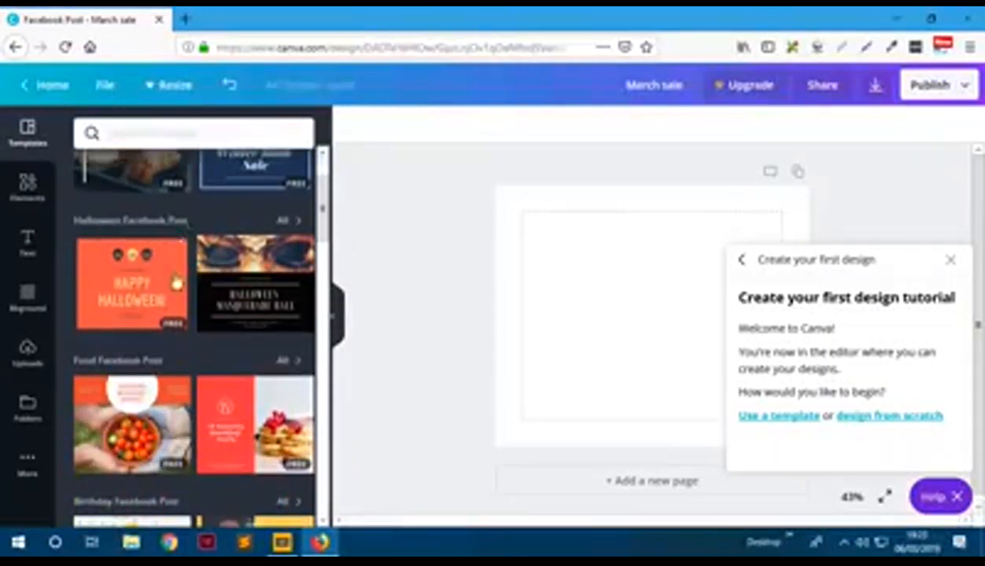
scroll(169, 275, down, 2)
scroll(163, 310, down, 2)
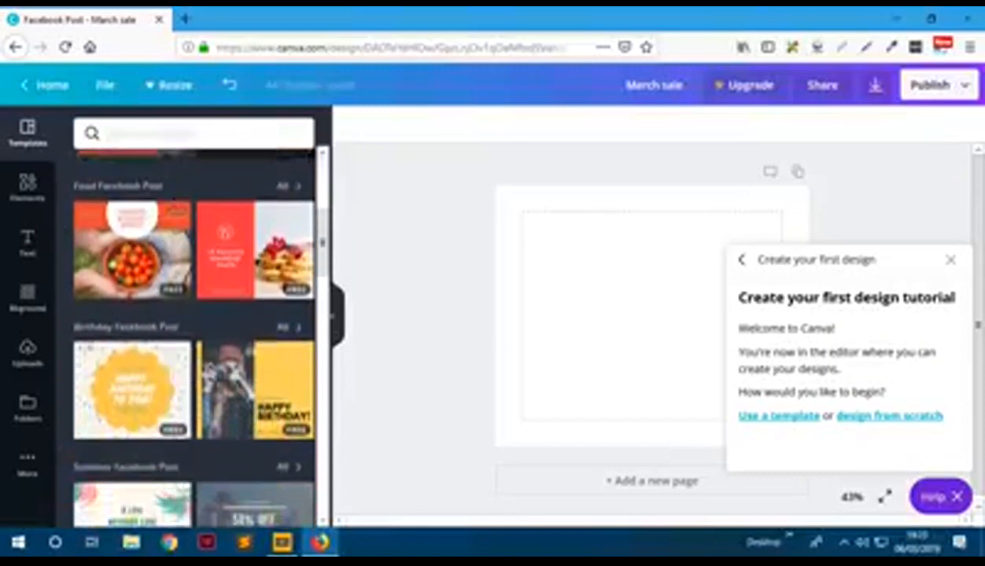
scroll(249, 319, up, 6)
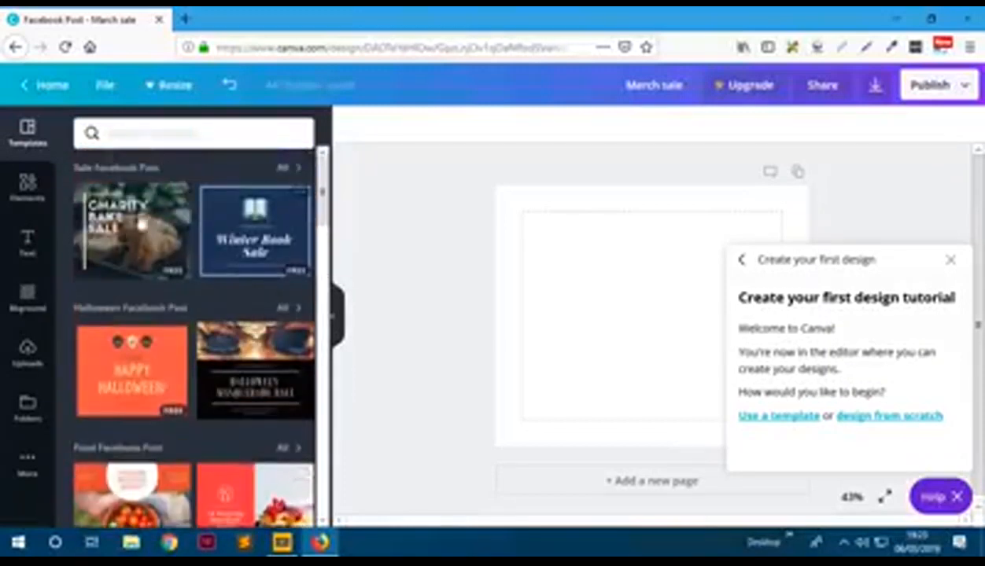
click(287, 175)
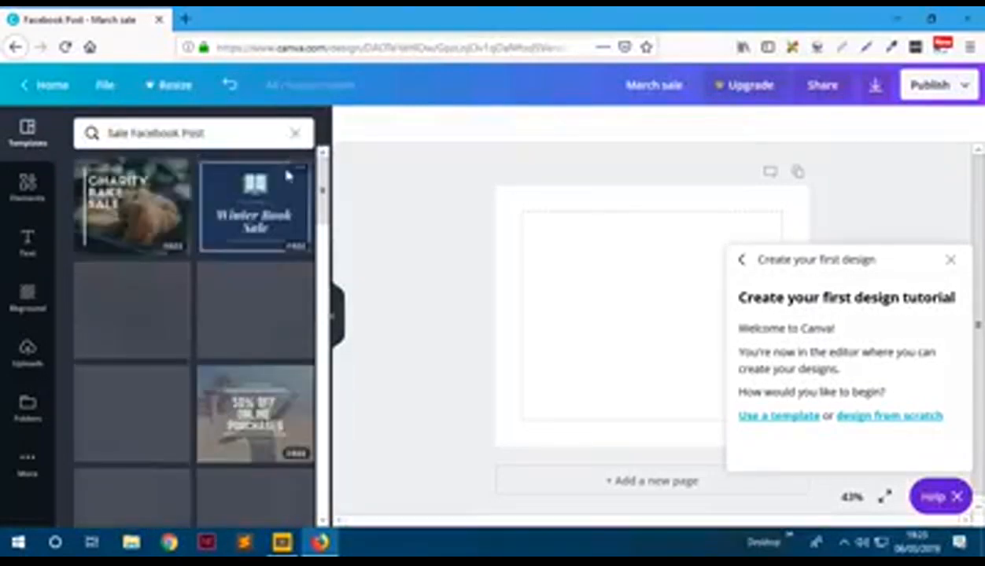
scroll(211, 279, down, 5)
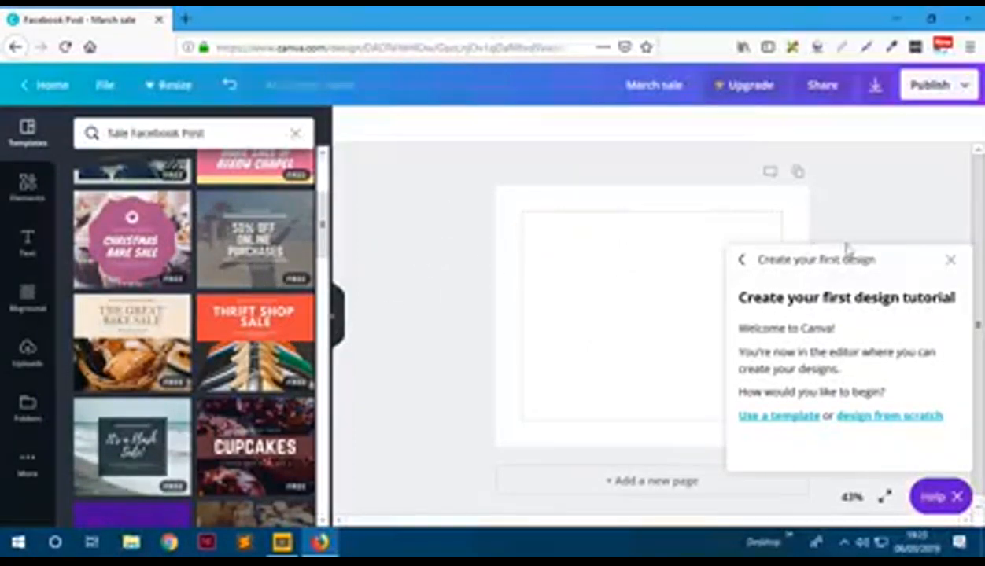
click(950, 263)
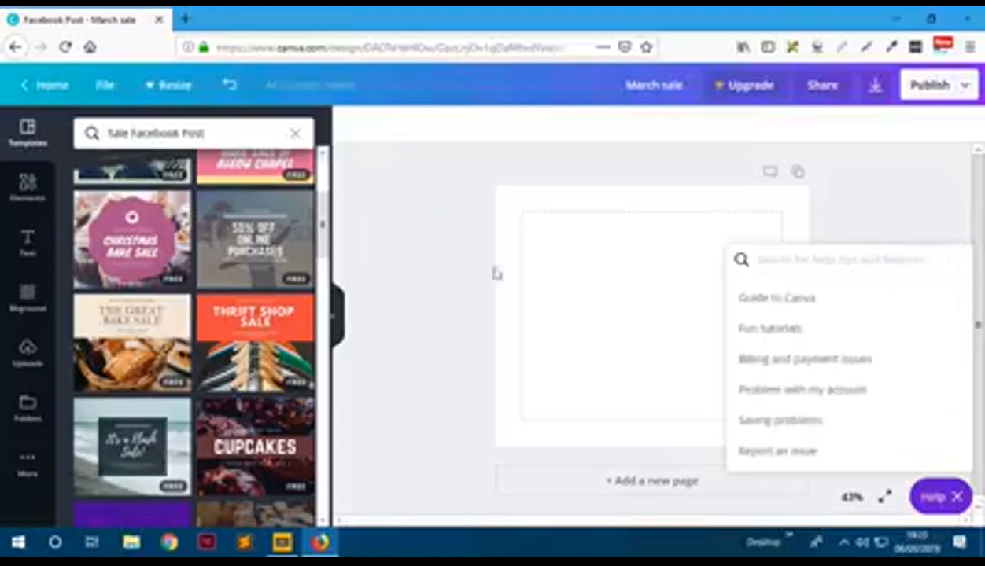
click(405, 231)
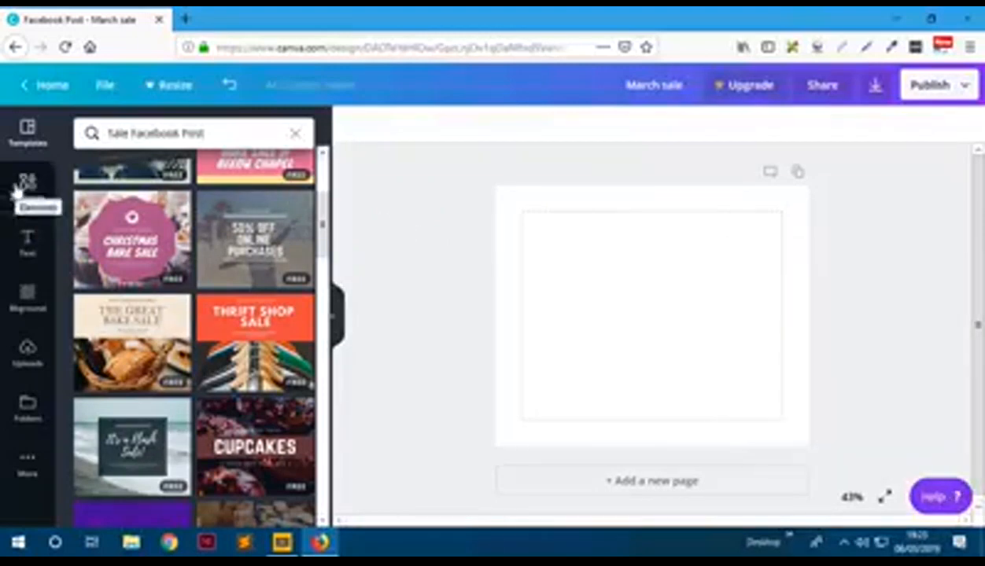
- Open Elements and switch between its Photos, Graphics and All filters
click(16, 189)
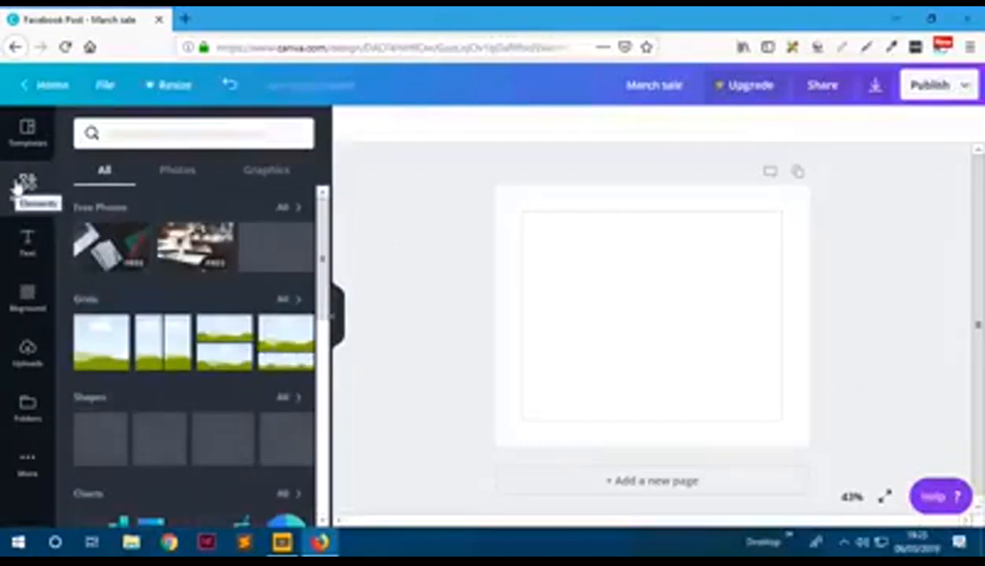
click(171, 182)
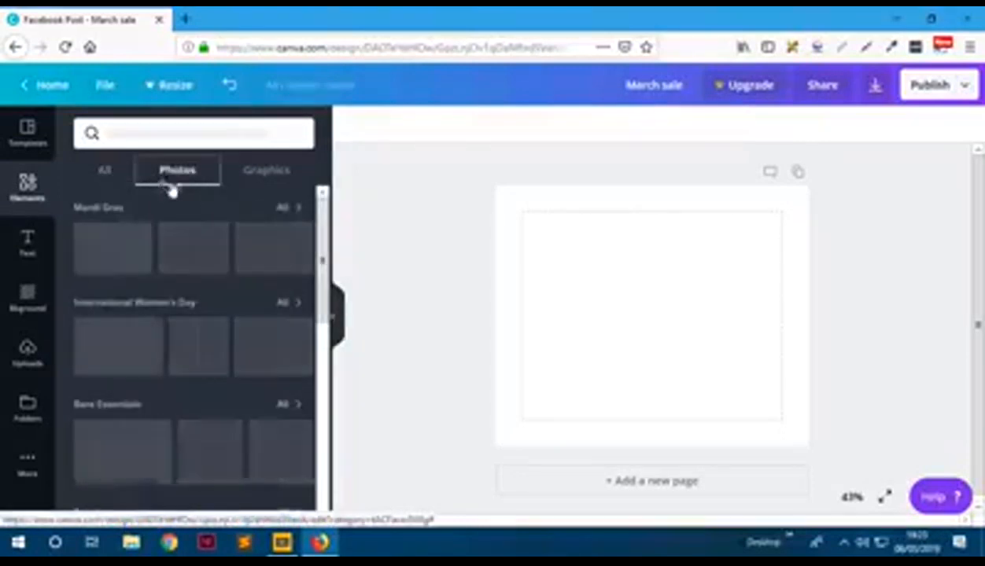
click(266, 181)
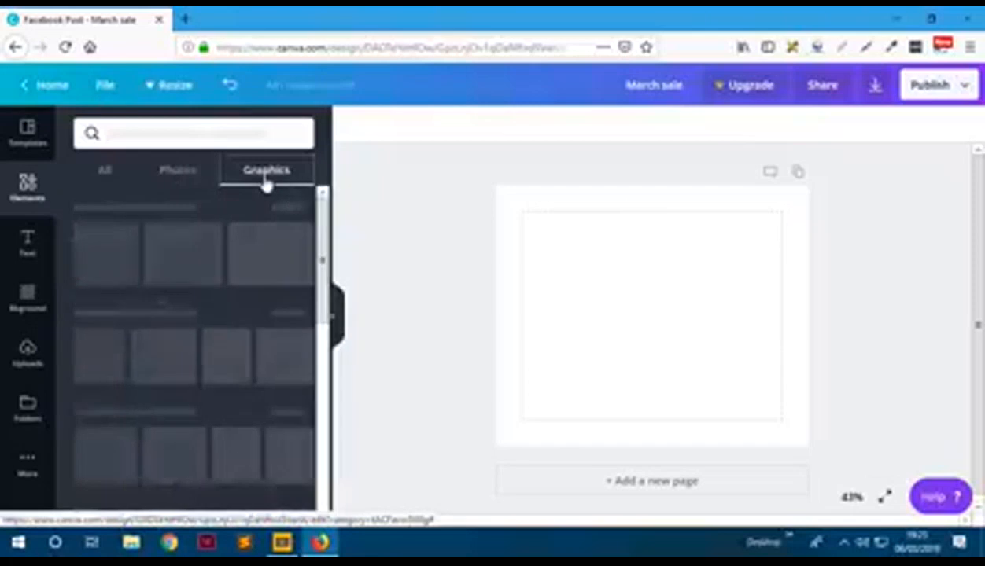
click(108, 179)
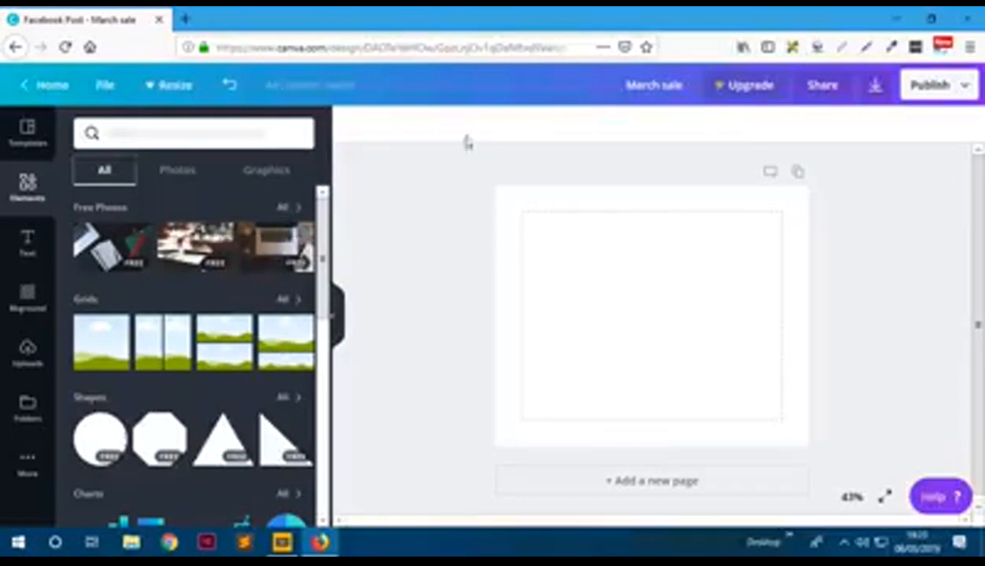
- Scroll through the element categories down to frames, illustrations and icons
scroll(169, 341, down, 2)
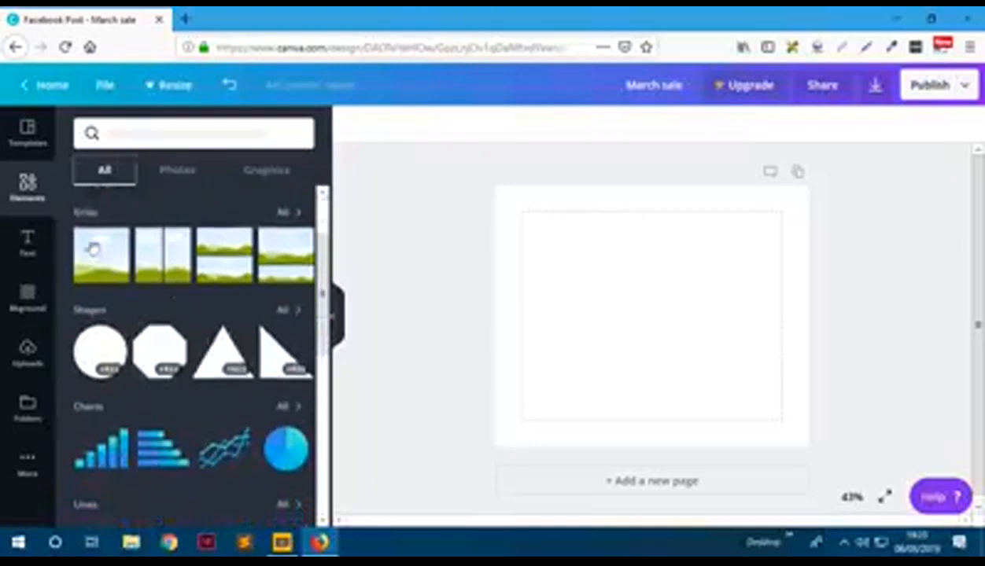
scroll(131, 271, up, 2)
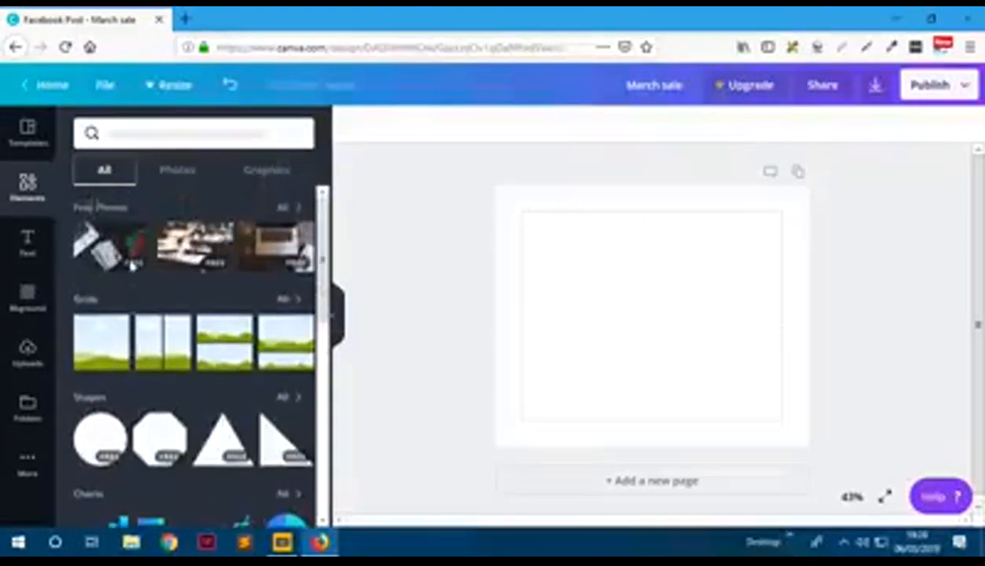
scroll(132, 272, down, 2)
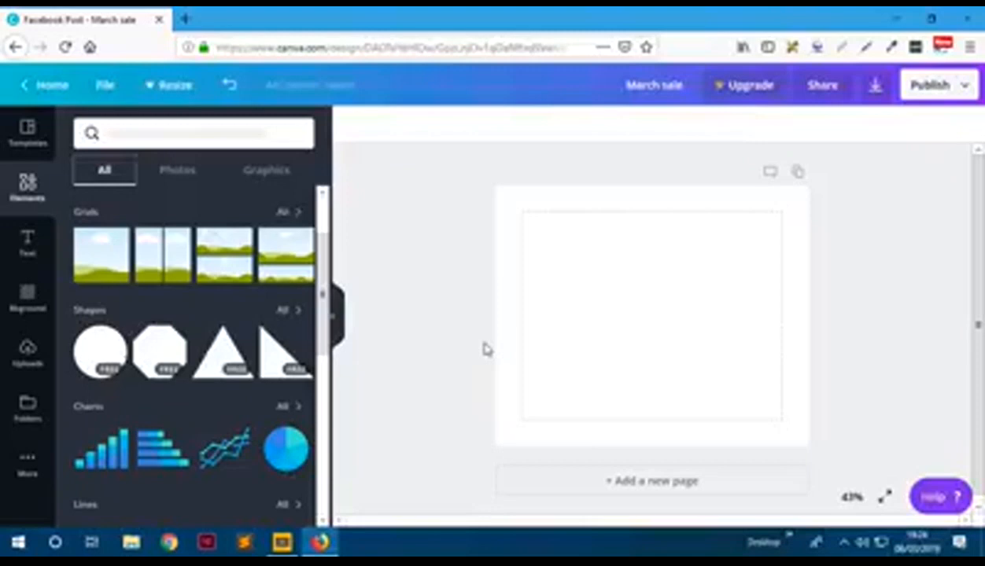
scroll(167, 335, down, 2)
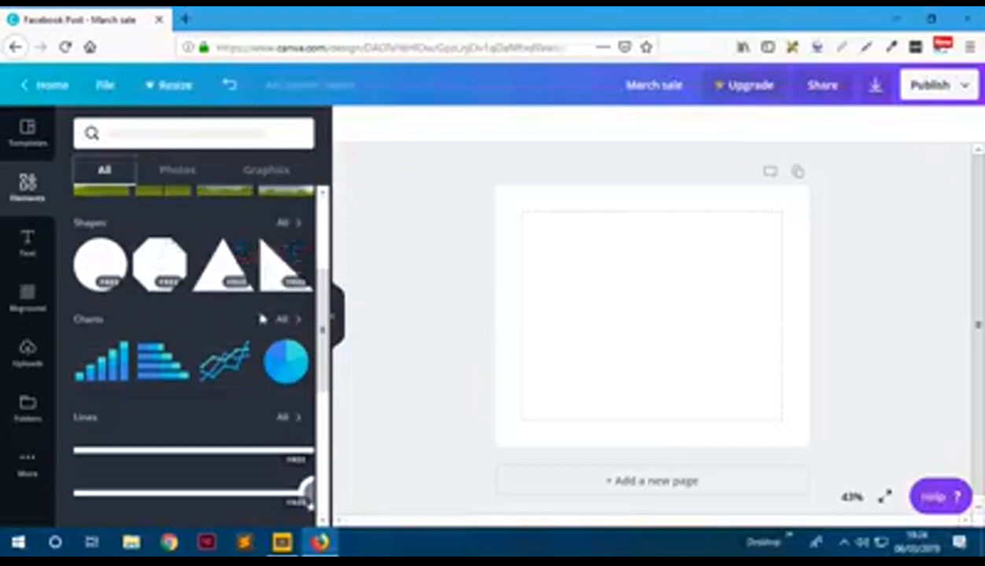
scroll(157, 315, down, 2)
scroll(149, 331, up, 2)
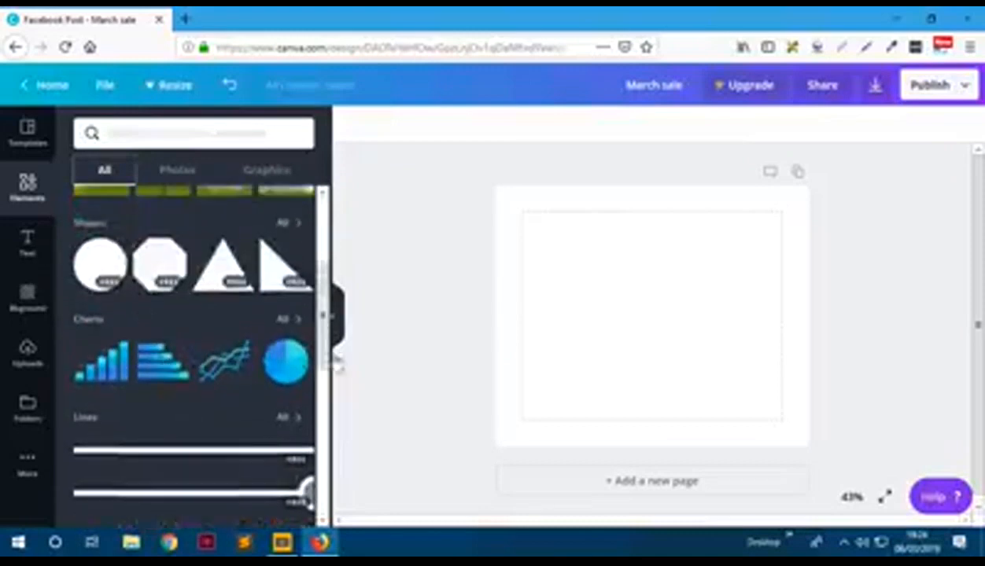
scroll(133, 377, down, 3)
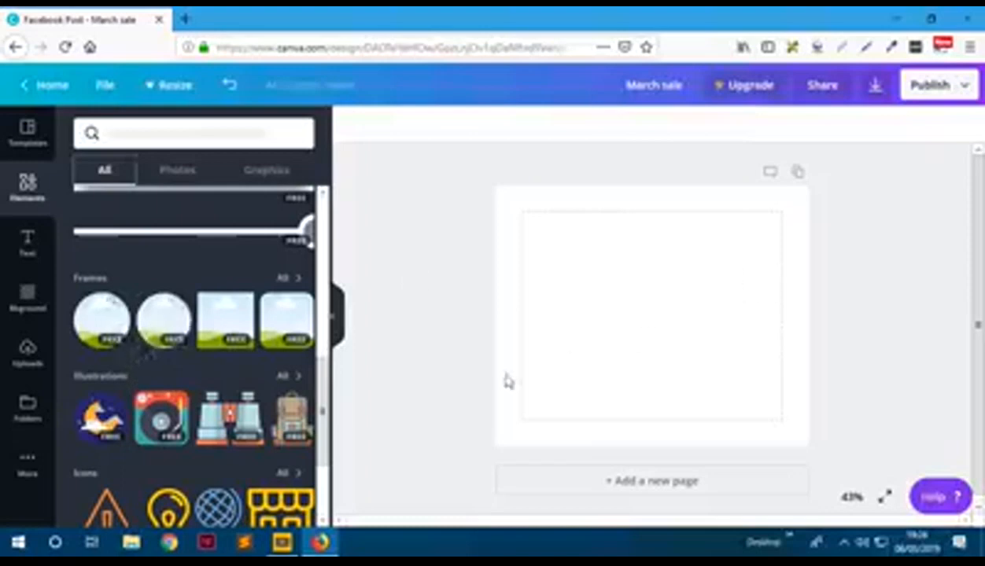
scroll(128, 380, down, 2)
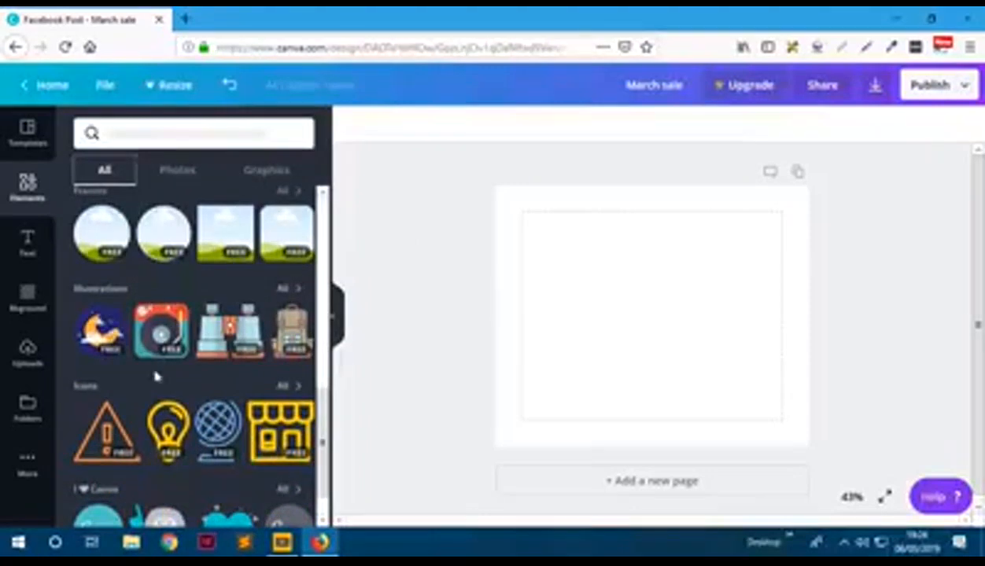
scroll(110, 344, down, 1)
scroll(110, 343, down, 1)
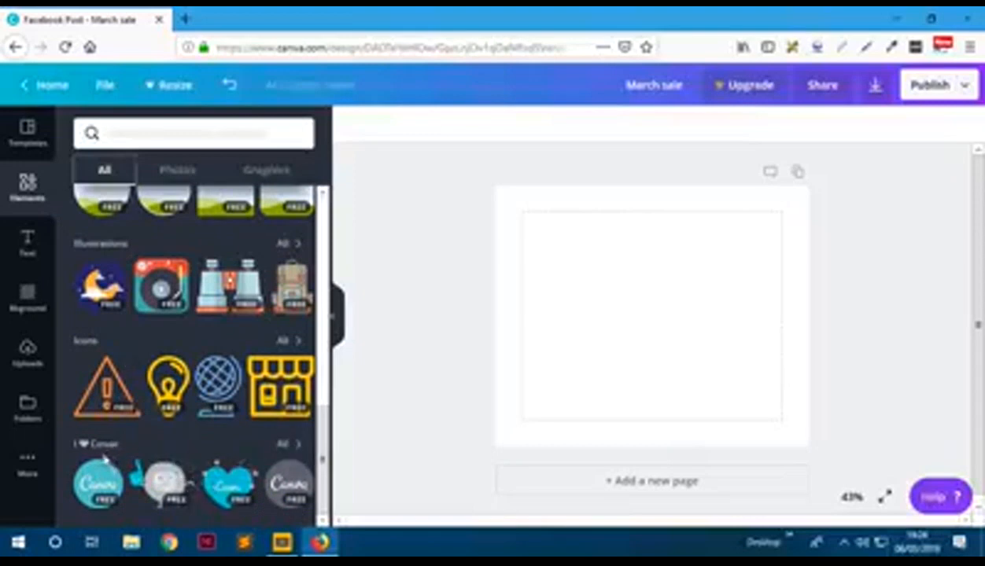
- Scroll through the Text presets, then switch to the Backgrounds image library
click(23, 248)
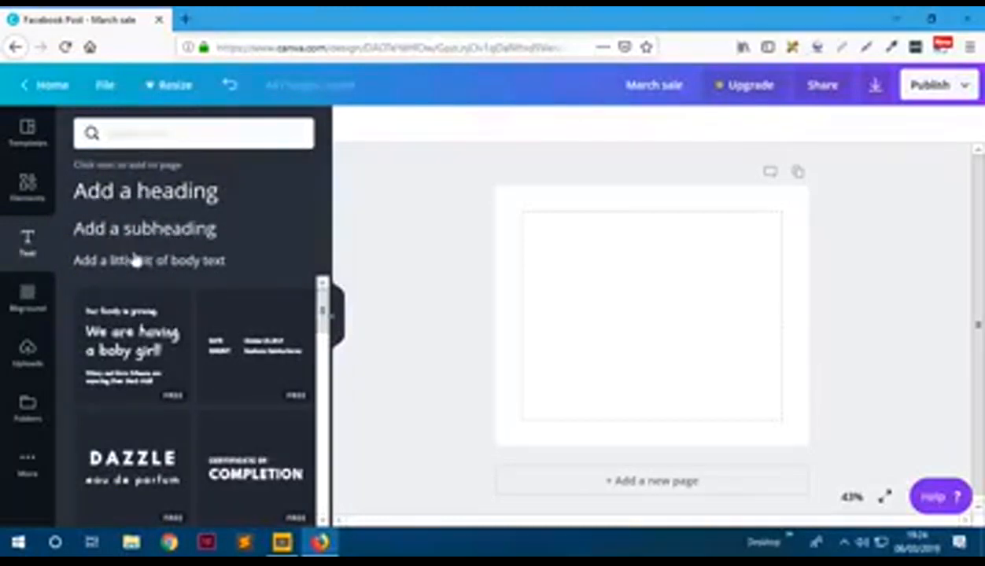
mouse_move(145, 300)
scroll(166, 348, down, 5)
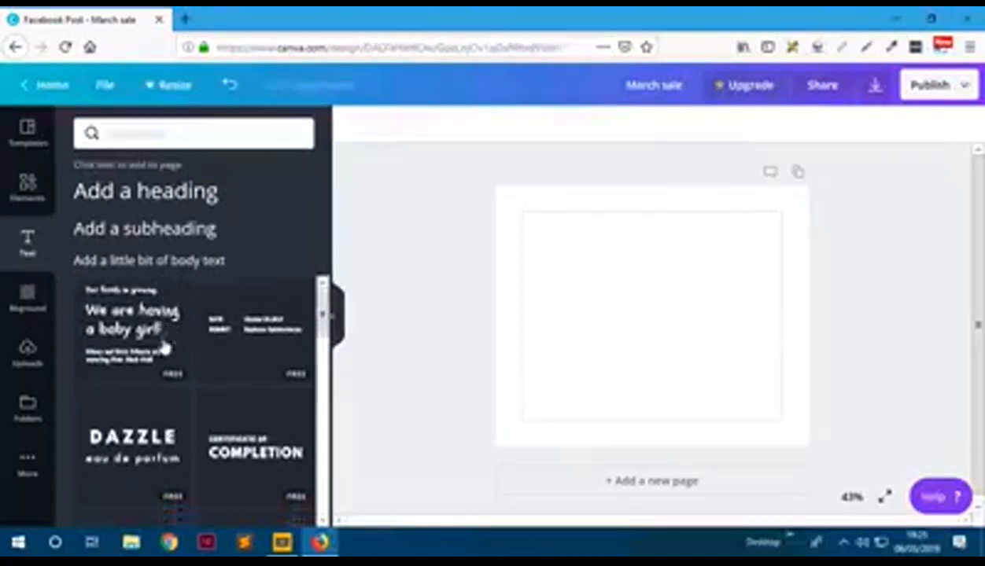
scroll(167, 358, down, 2)
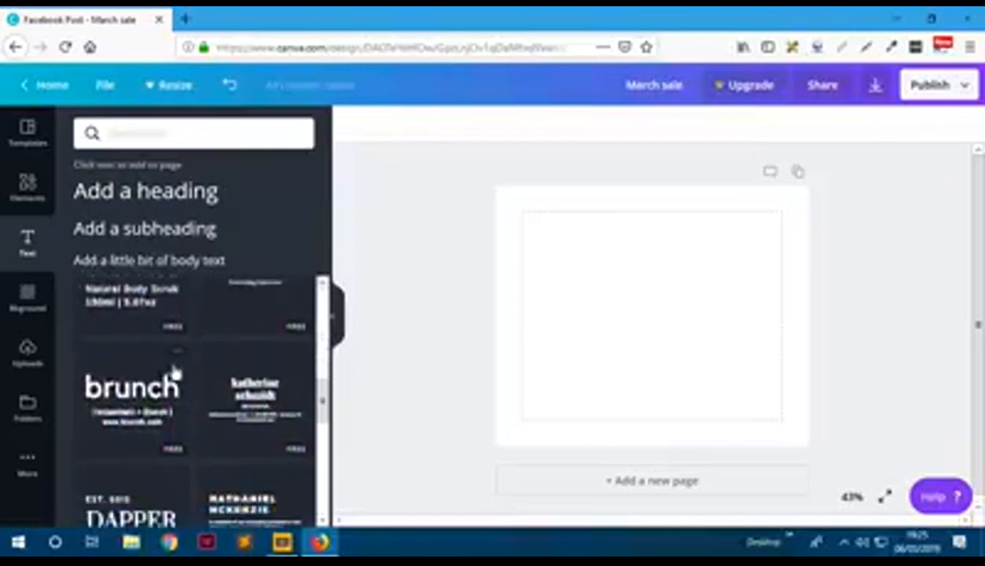
scroll(161, 378, down, 2)
scroll(151, 373, down, 2)
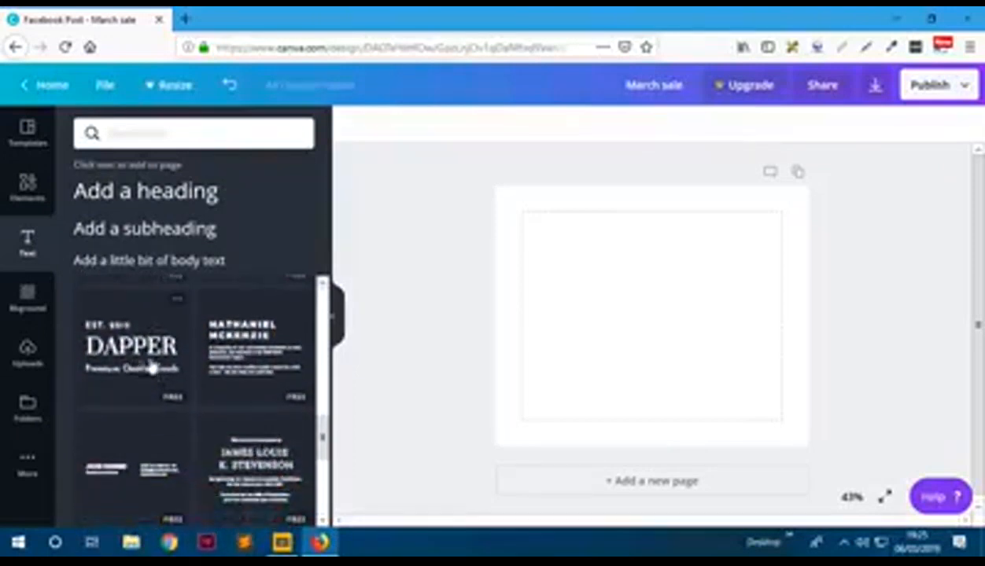
scroll(172, 364, down, 3)
scroll(175, 361, down, 3)
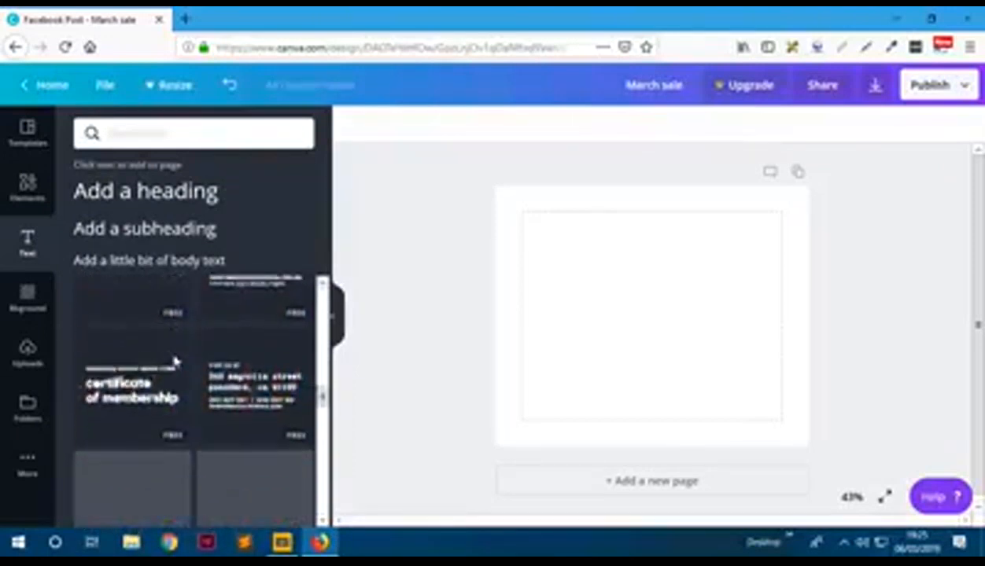
click(27, 299)
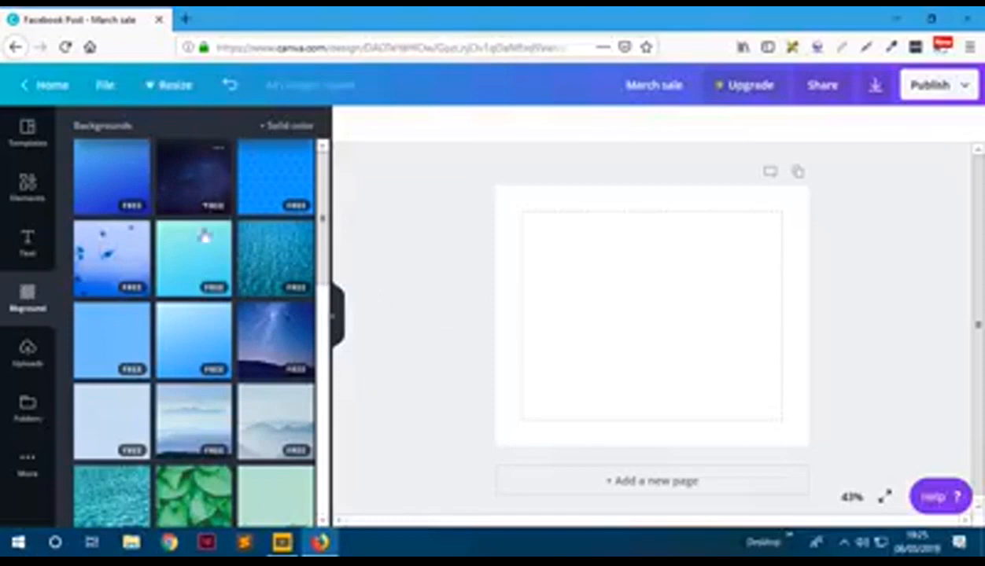
- Apply the dark starry background and try gray, pink and green tints before restoring navy
click(218, 197)
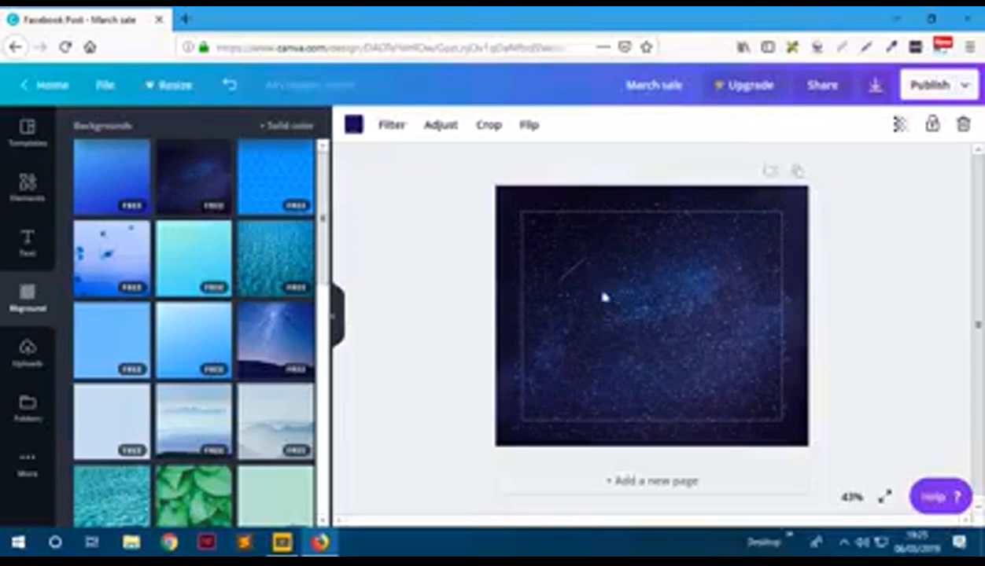
click(353, 124)
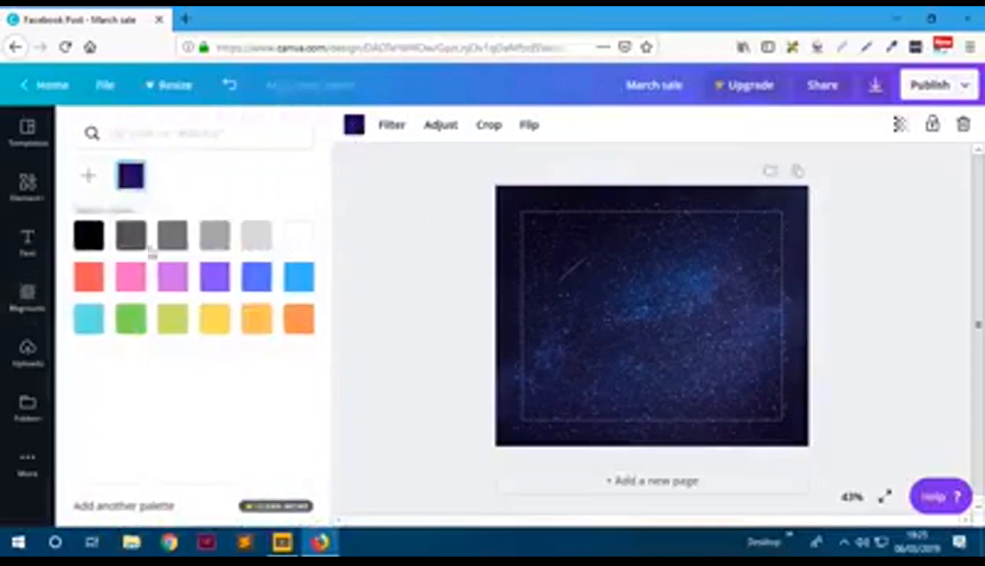
click(131, 235)
click(133, 290)
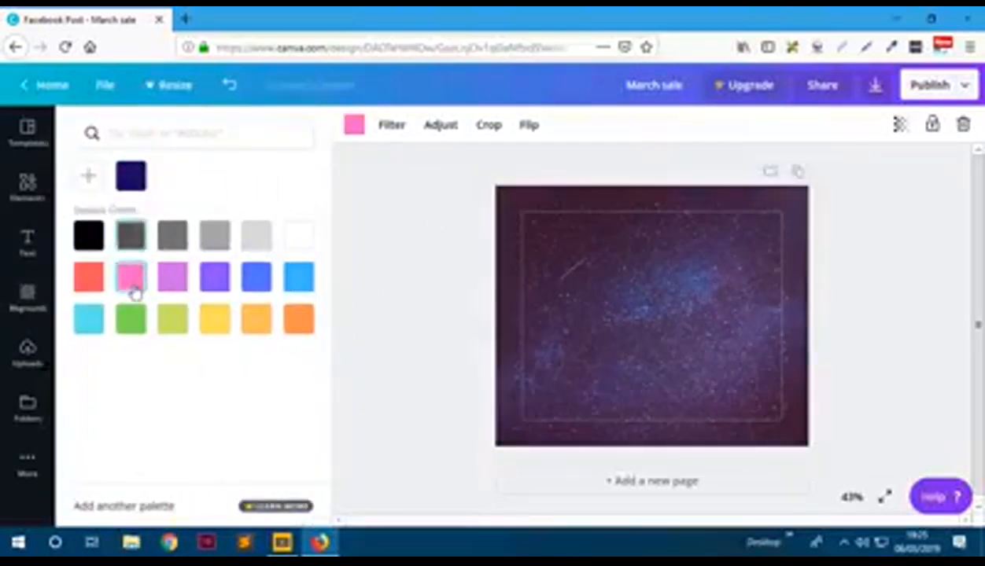
click(142, 324)
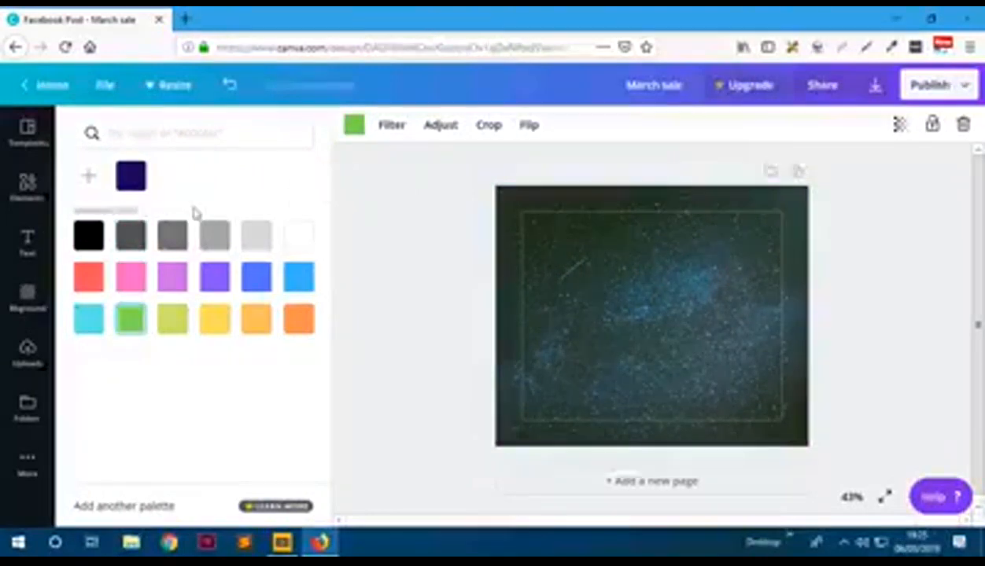
click(131, 179)
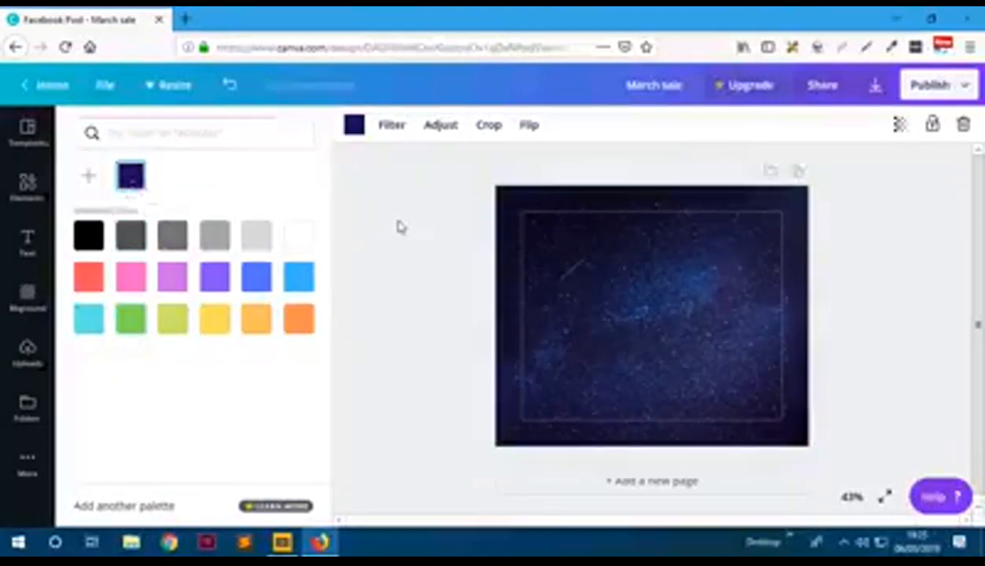
- Replace the starry image with a solid purple default background colour
click(397, 226)
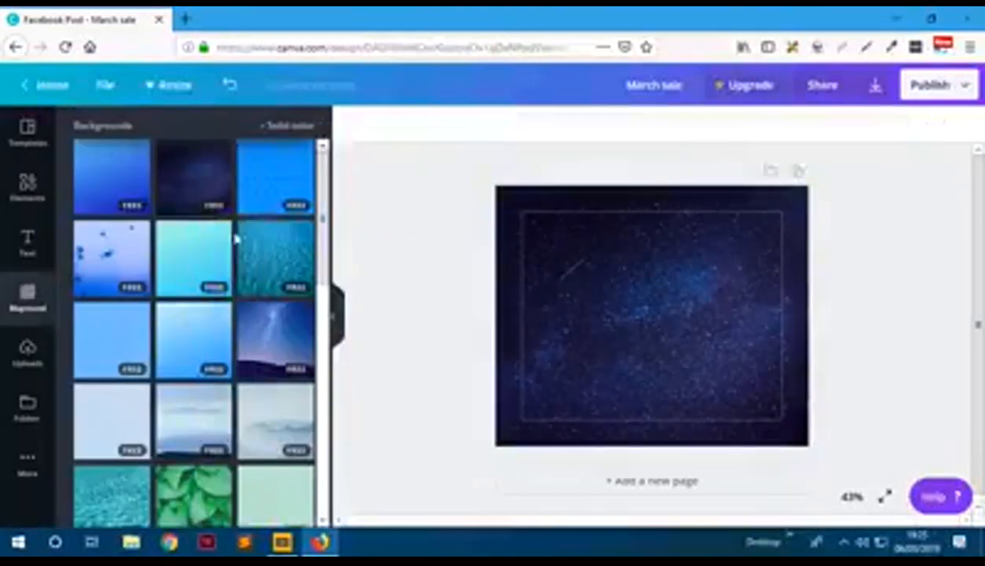
click(297, 130)
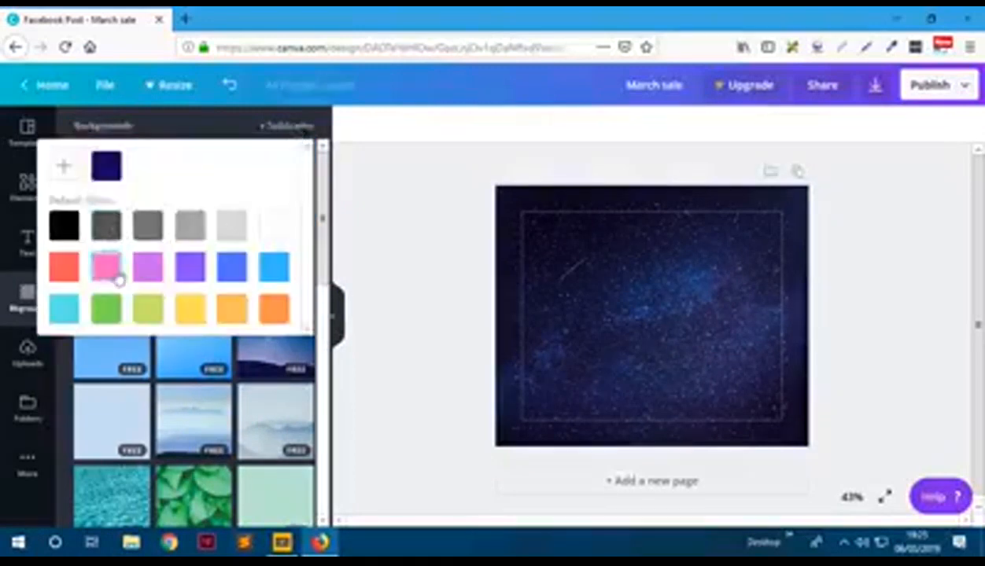
click(196, 274)
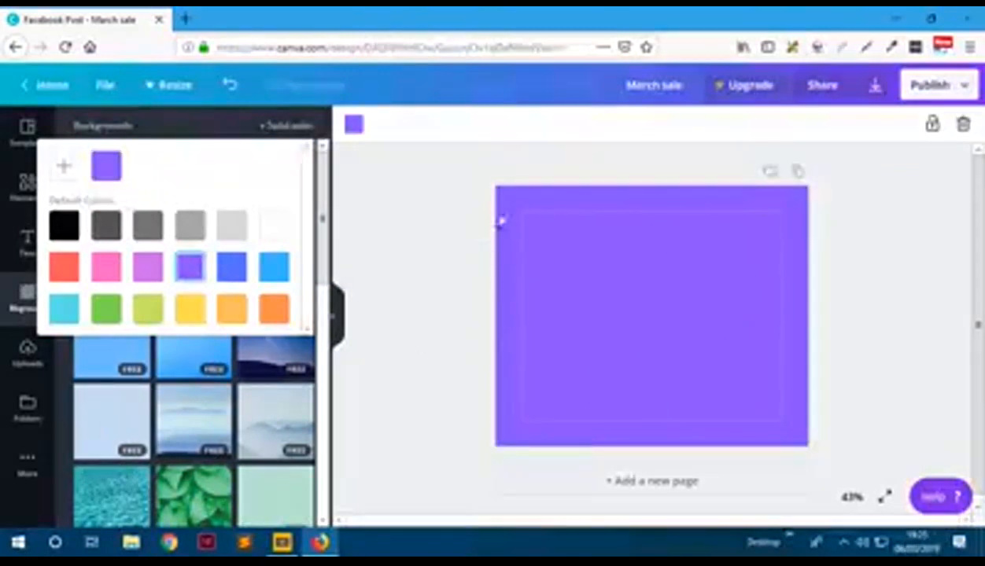
click(357, 198)
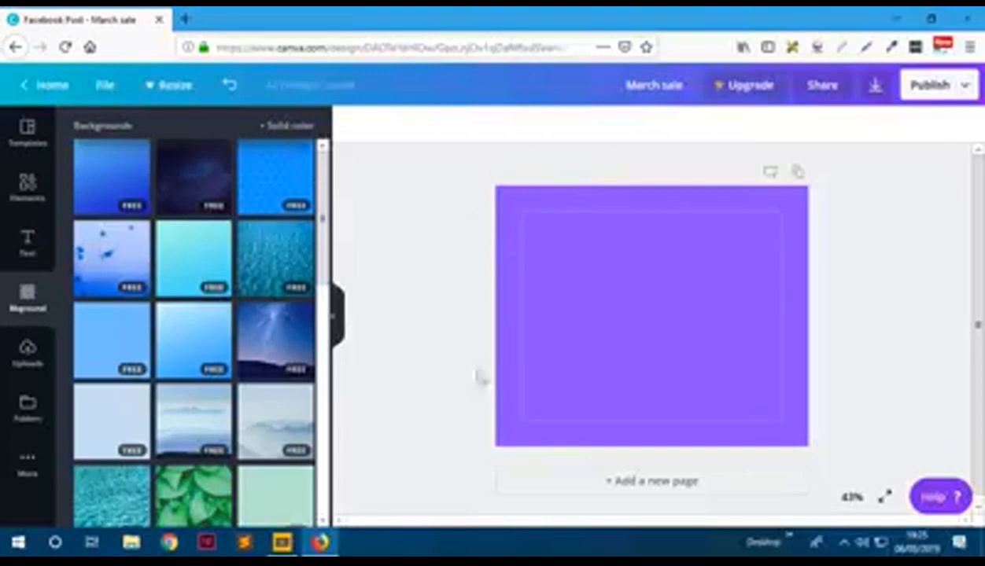
- Browse Uploads and Folders, then scroll the More apps list (Embed, Emoji, Brand Kit, Magic Resize)
click(26, 351)
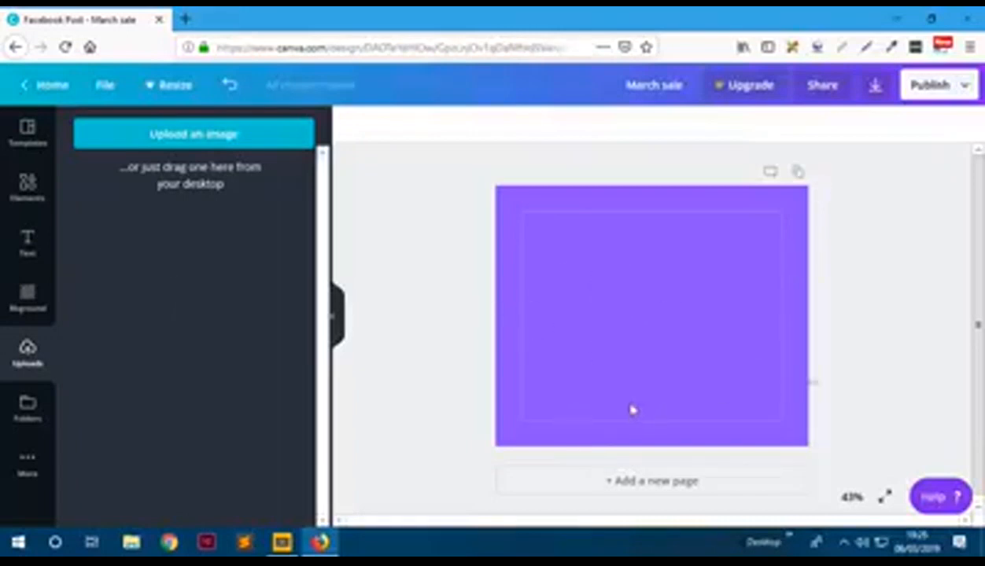
click(23, 409)
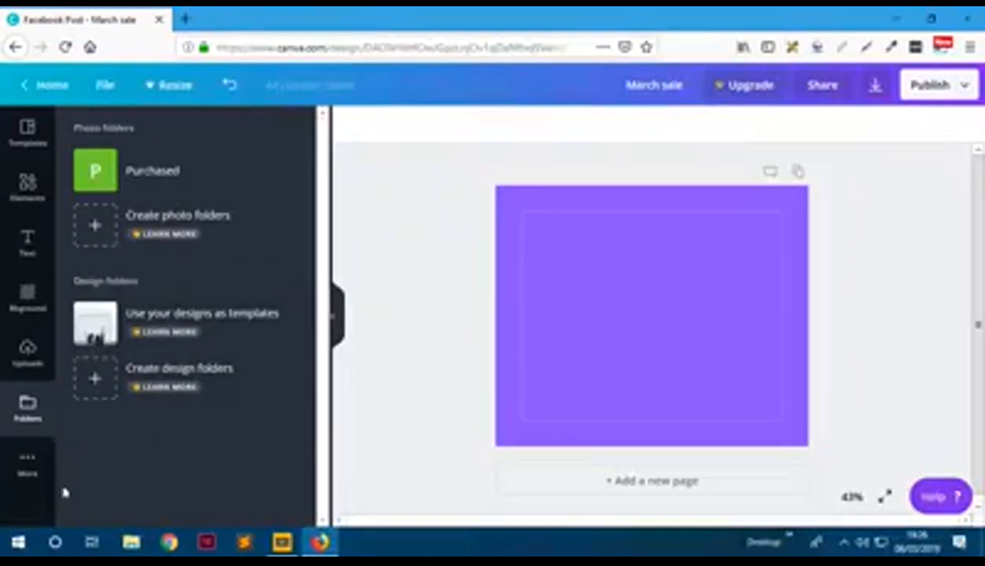
click(27, 470)
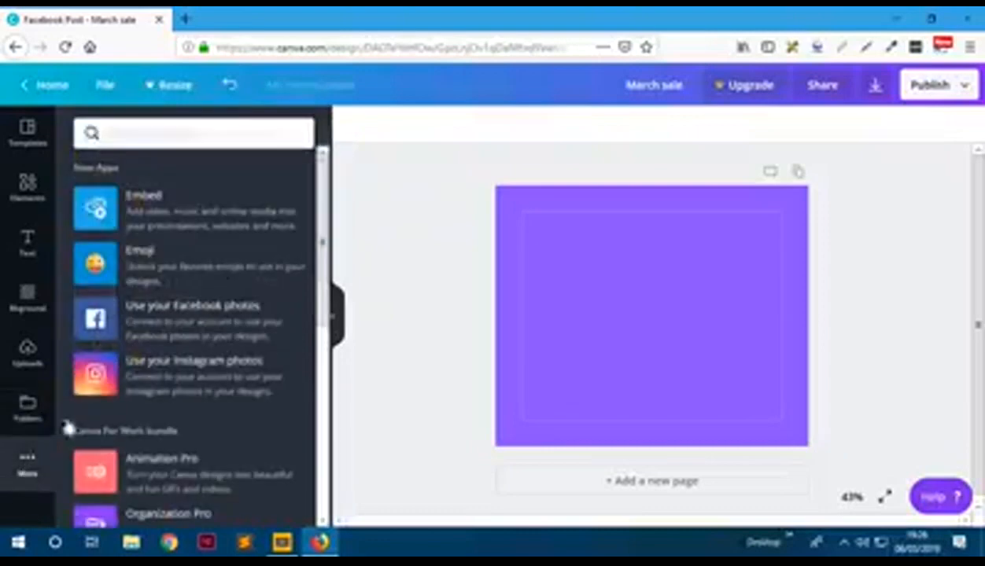
scroll(169, 378, down, 2)
scroll(168, 393, down, 3)
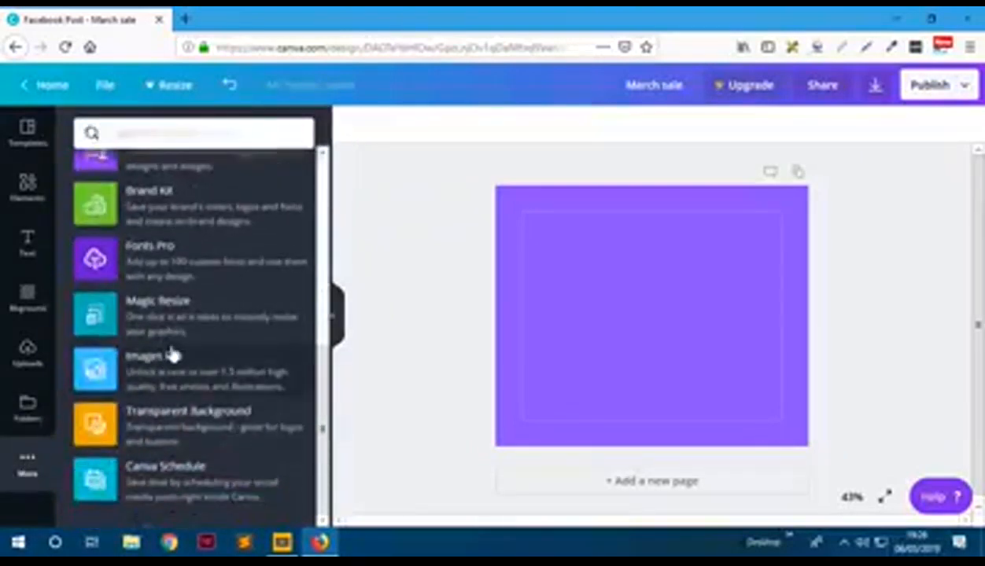
scroll(173, 355, up, 4)
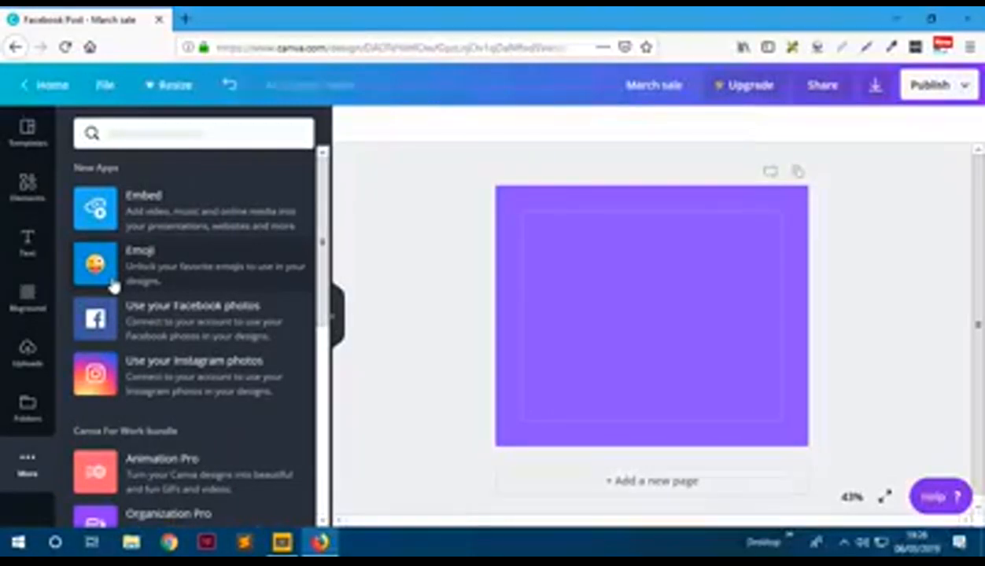
- Scroll the 'Sale Facebook Post' templates and apply the pink cupcake Bake Sale template
click(27, 135)
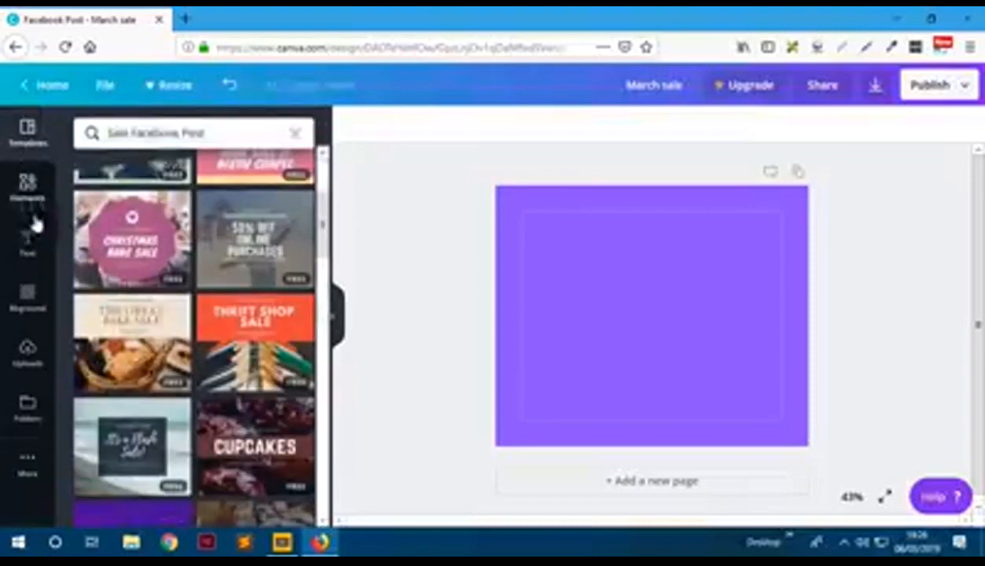
scroll(176, 321, down, 5)
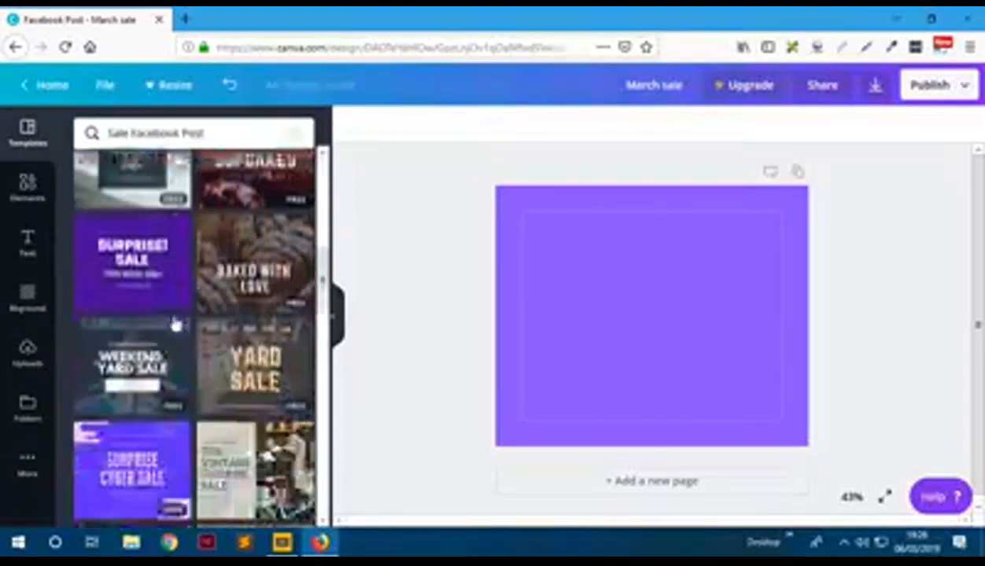
scroll(177, 322, down, 10)
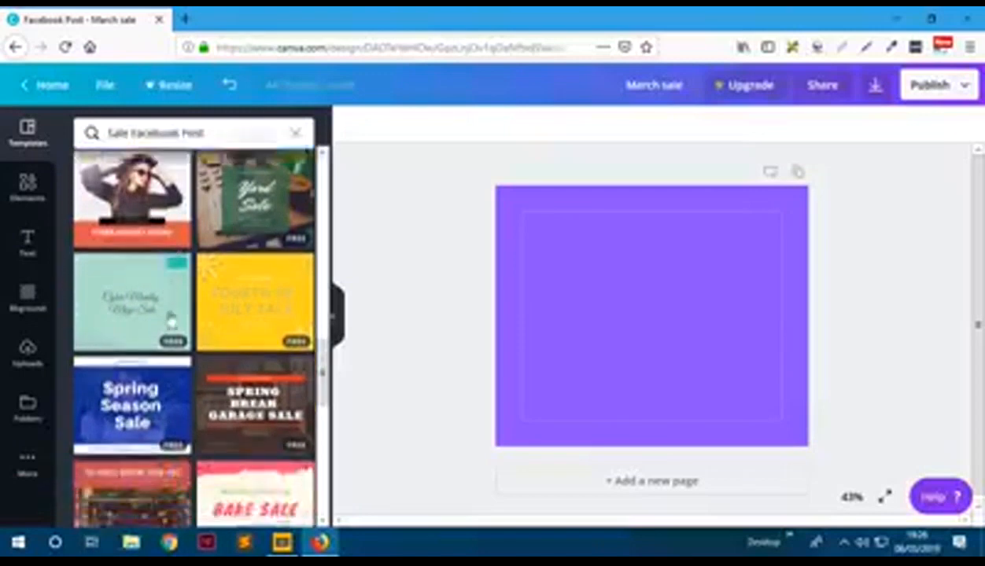
scroll(171, 319, down, 3)
scroll(175, 320, down, 2)
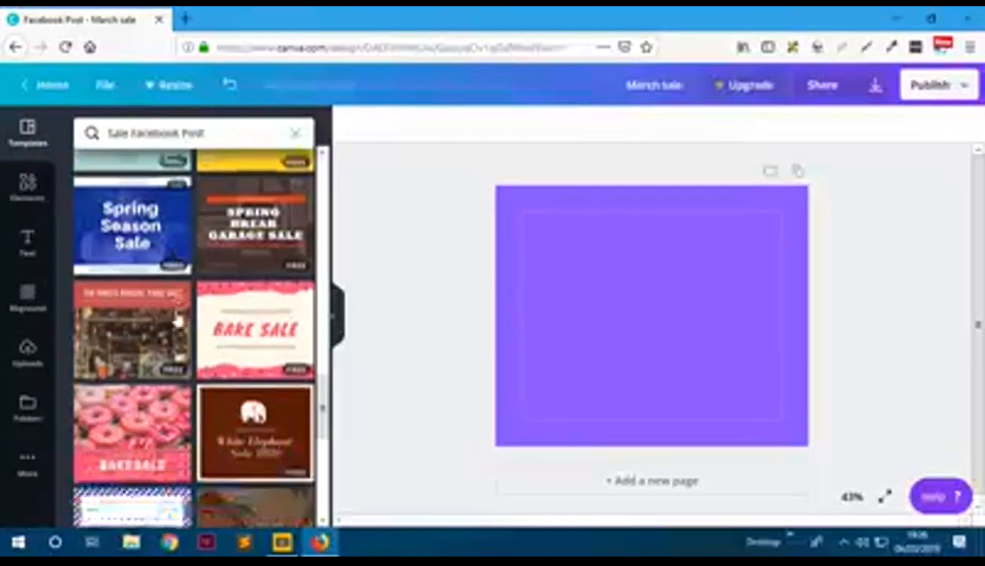
scroll(178, 322, down, 5)
scroll(180, 317, down, 6)
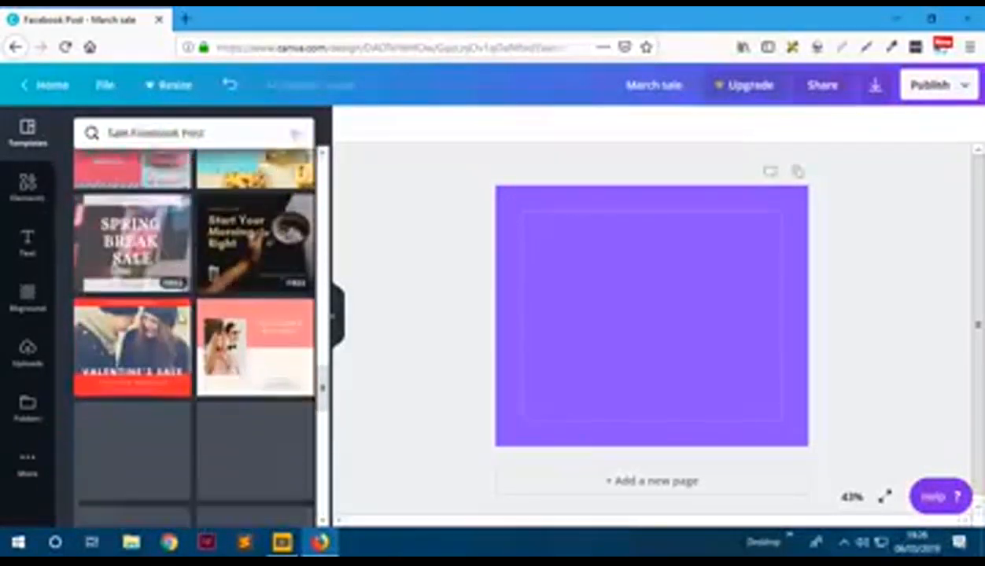
scroll(183, 319, up, 4)
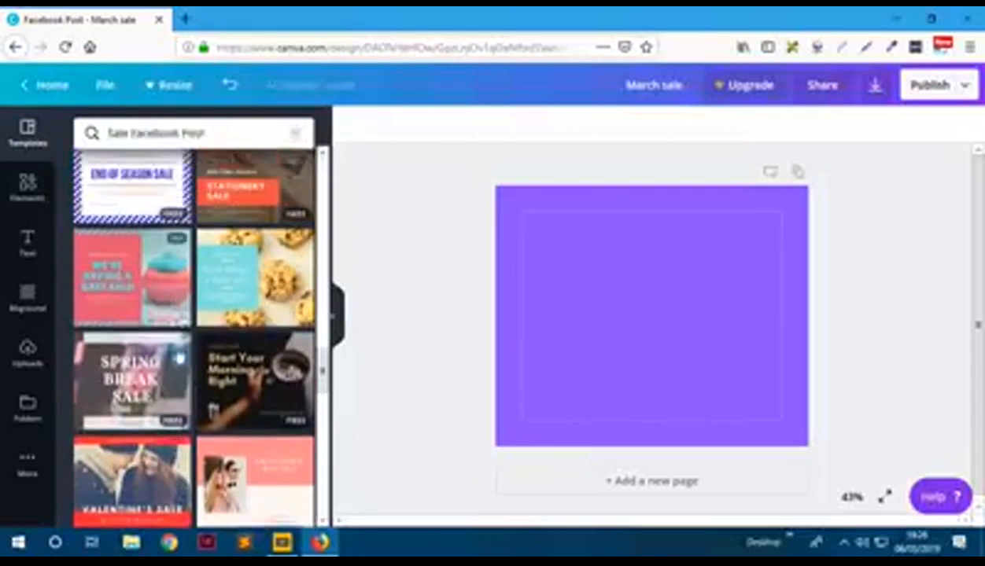
click(114, 277)
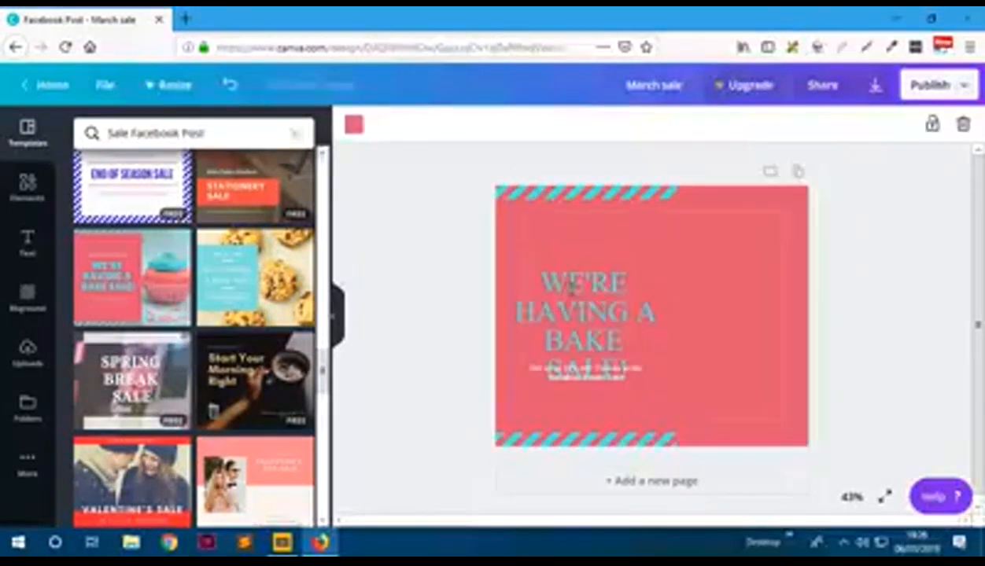
- Clear the selection, let the cupcake template load, and select its left text group
click(889, 299)
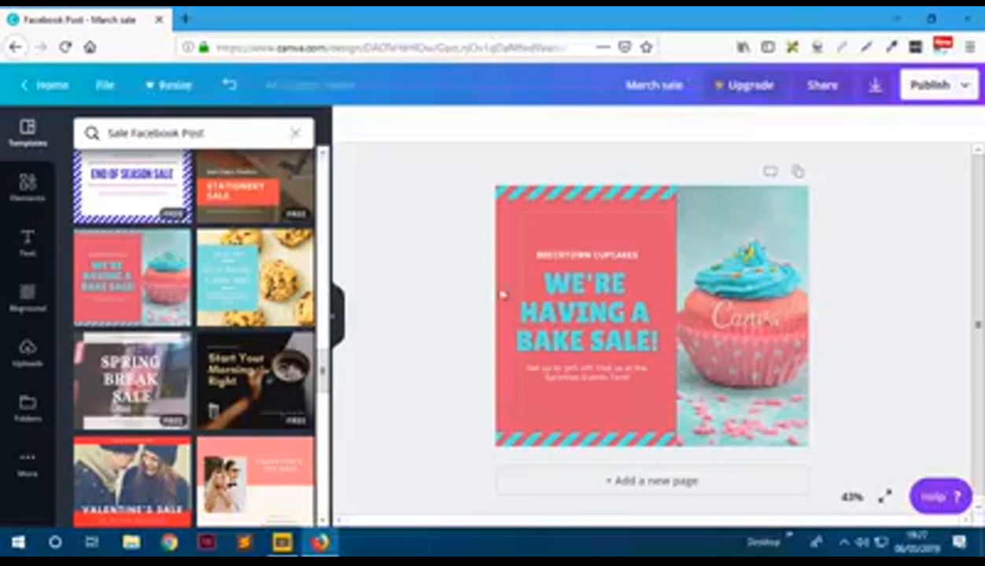
click(616, 315)
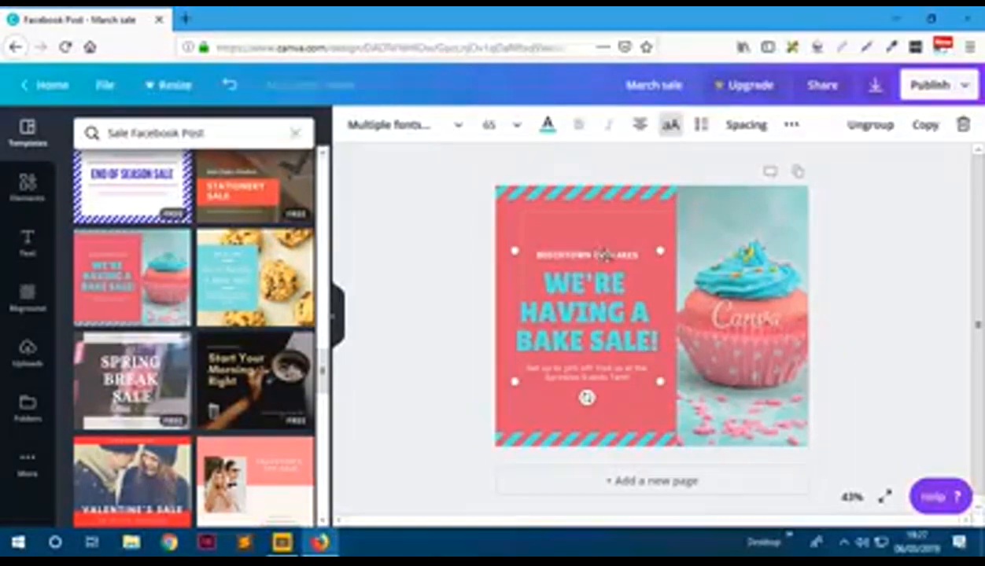
- Replace the BRICKTOWN CUPCAKES brand line with SUCCESS MUFFINS
click(609, 256)
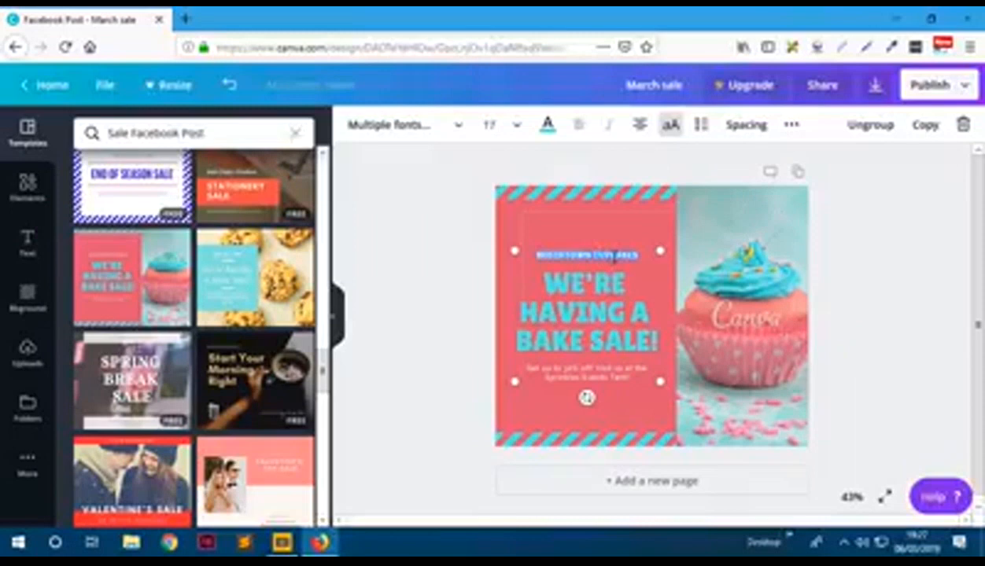
key(BackSpace)
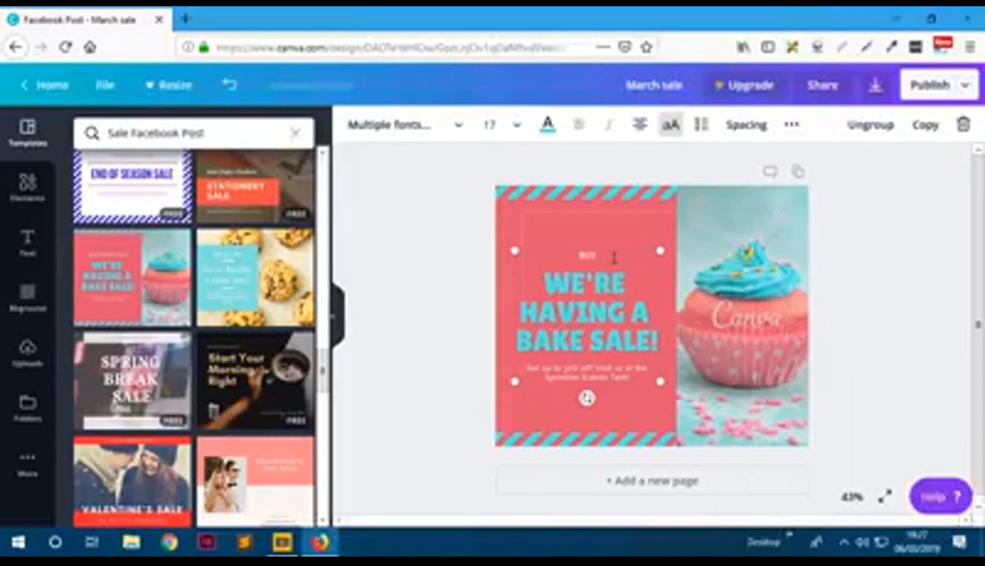
text(SUCCESS MUFFINS)
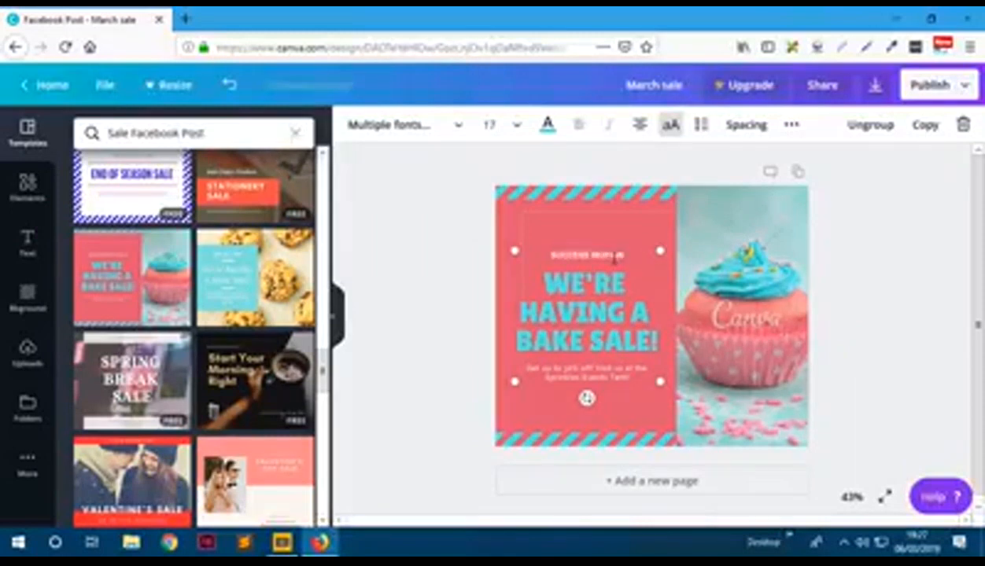
- Rewrite the headline as 'INVITATION TO OUR BAKE SALE', fixing the typos
click(568, 292)
drag(538, 270, 665, 344)
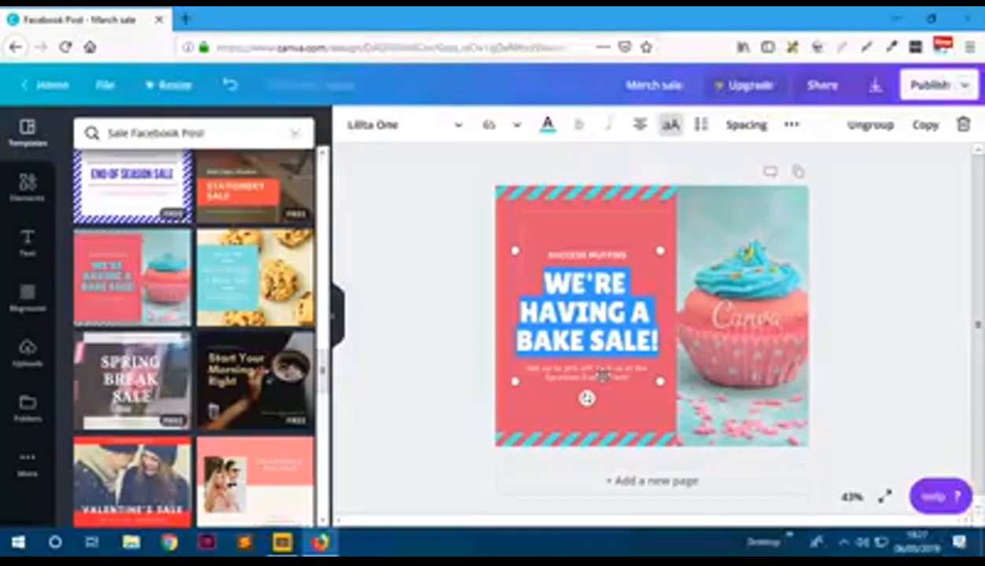
text(IV)
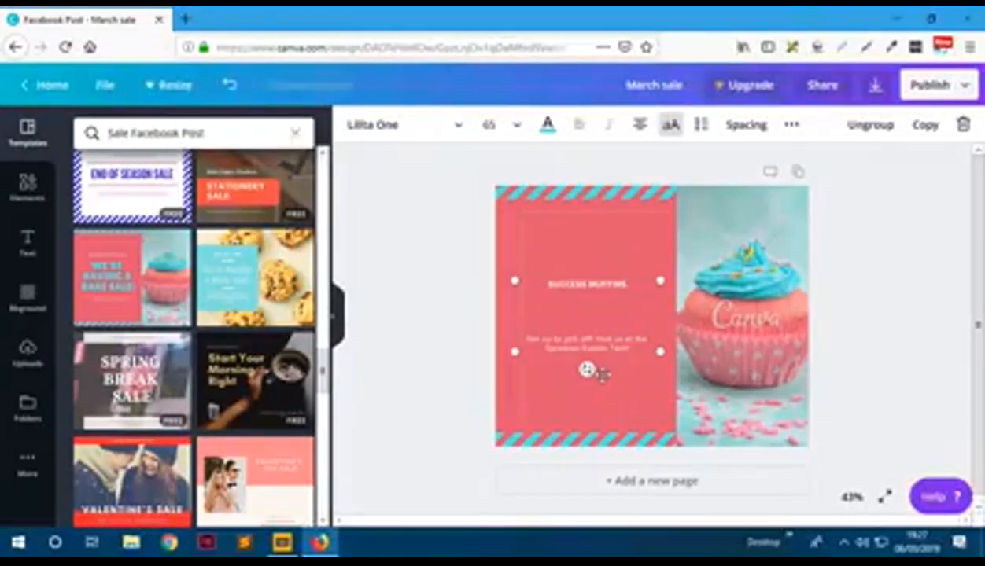
key(BackSpace)
text(NVI)
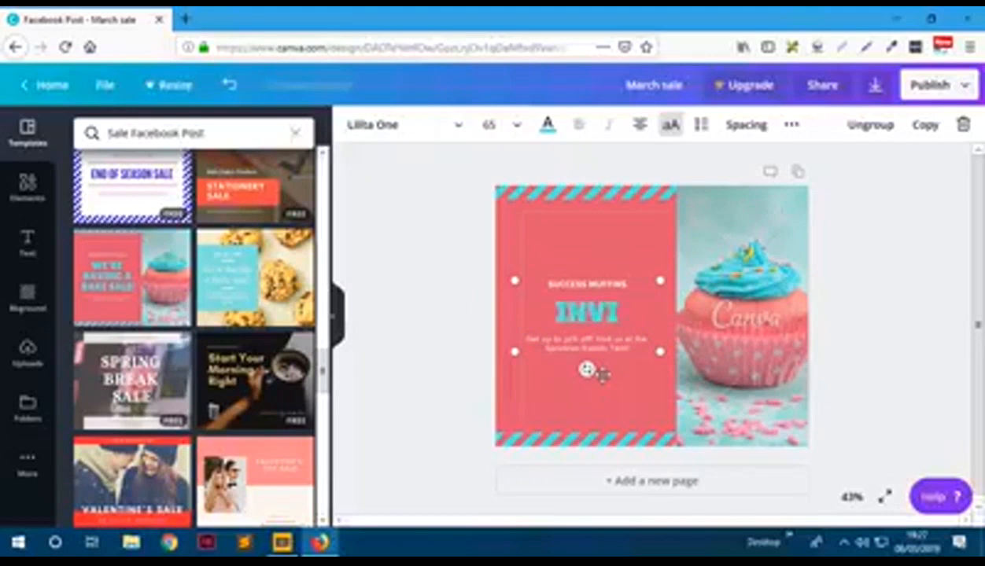
text(TATION)
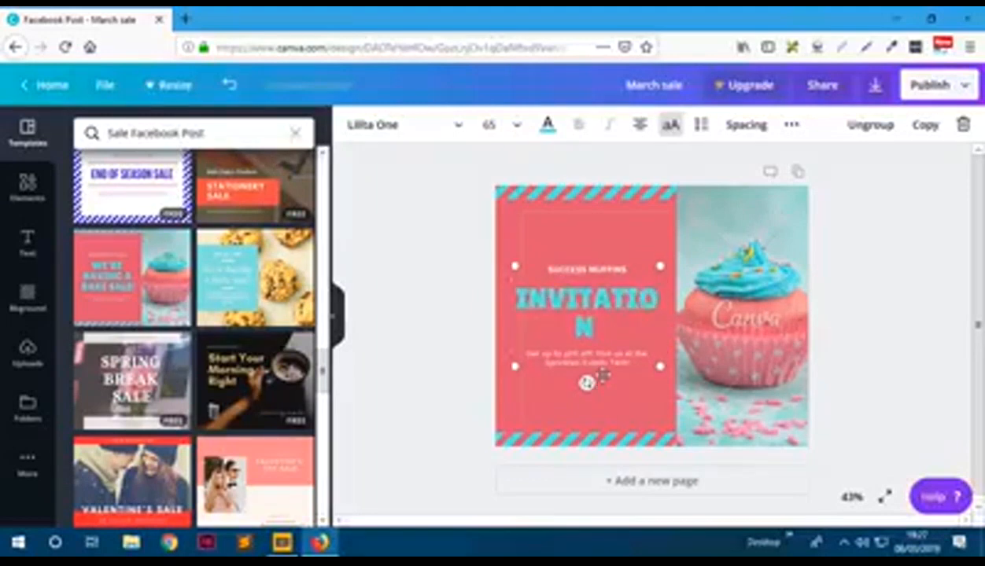
text( TO OUR B)
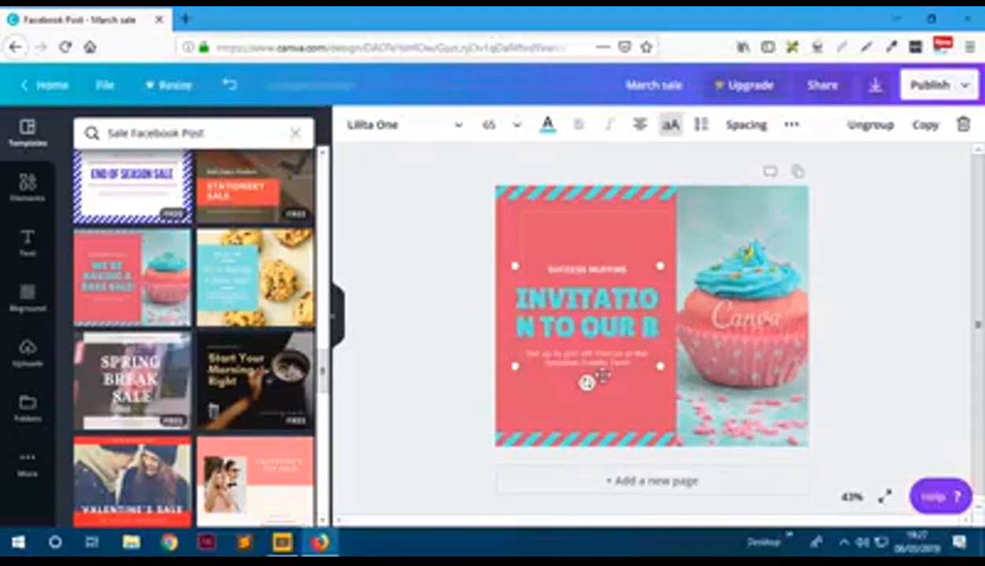
text(AKE SALE)
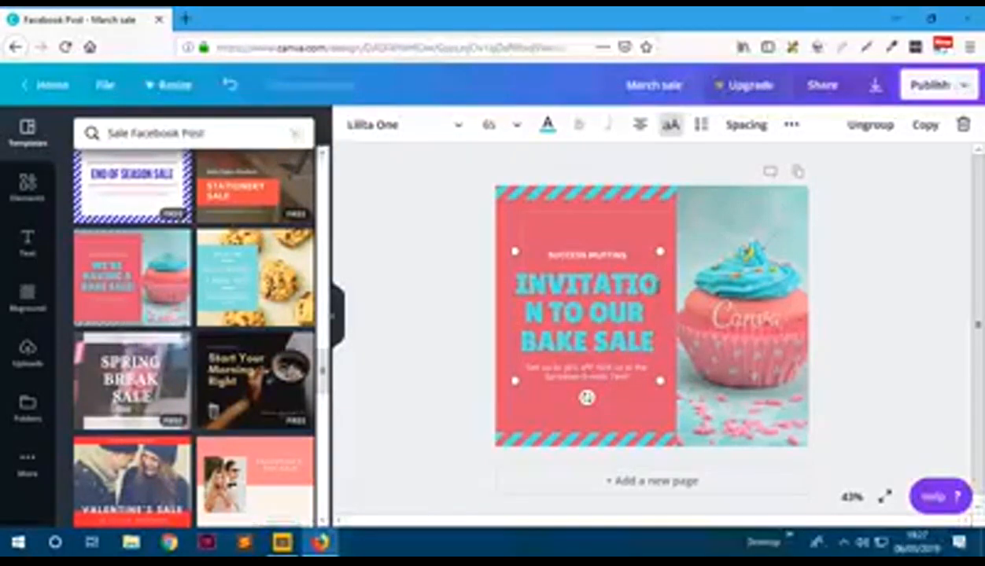
text(N)
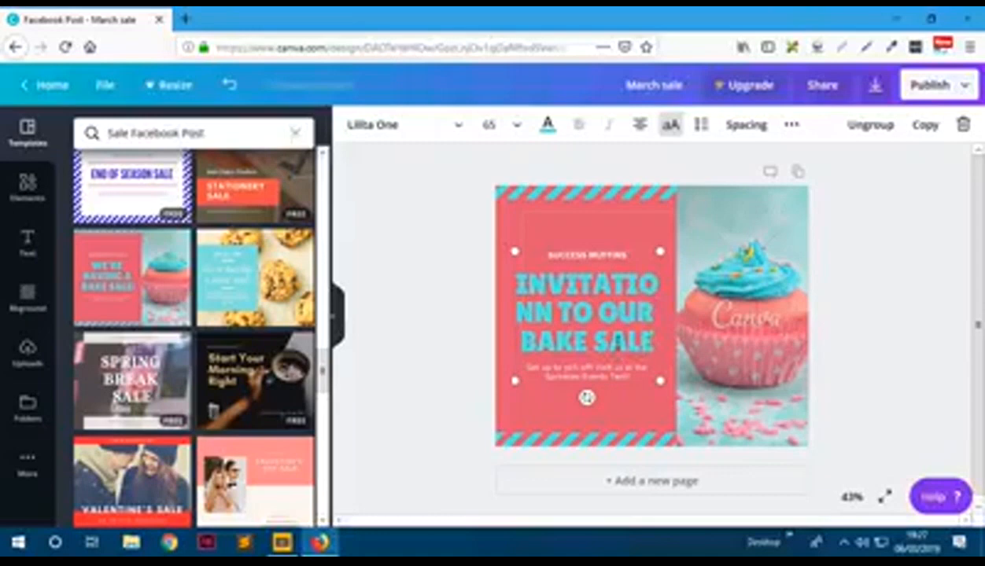
key(BackSpace)
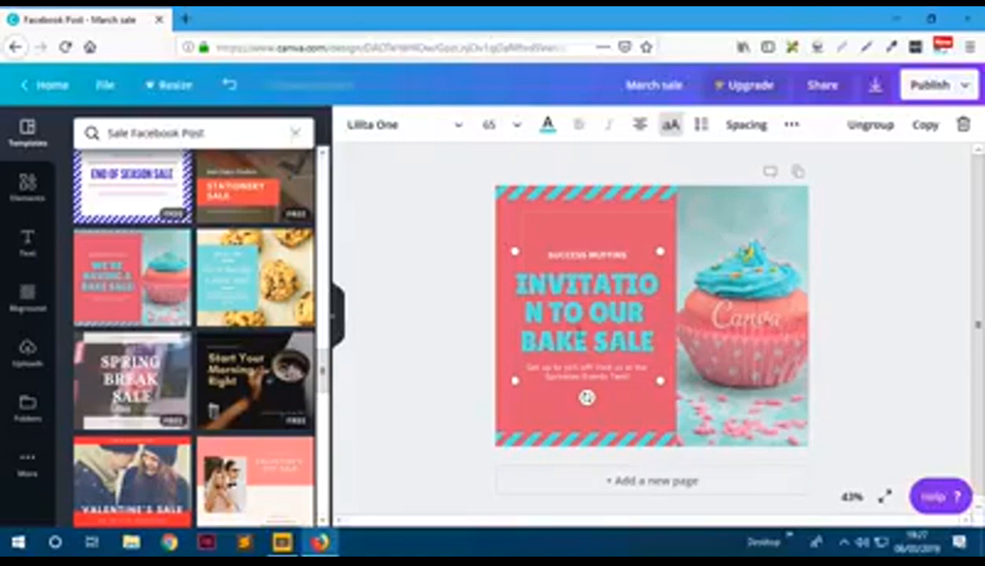
key(ctrl+a)
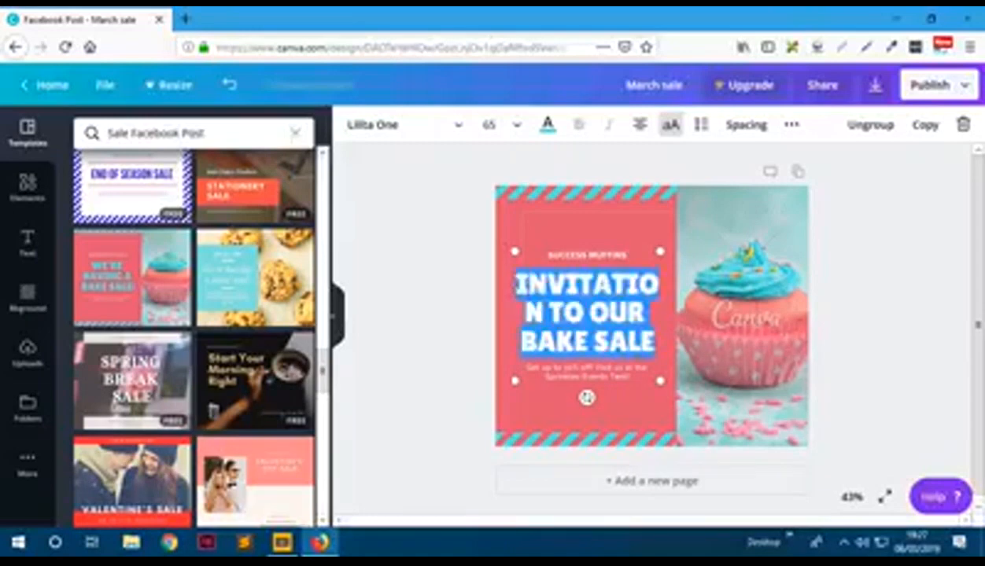
click(565, 331)
click(422, 289)
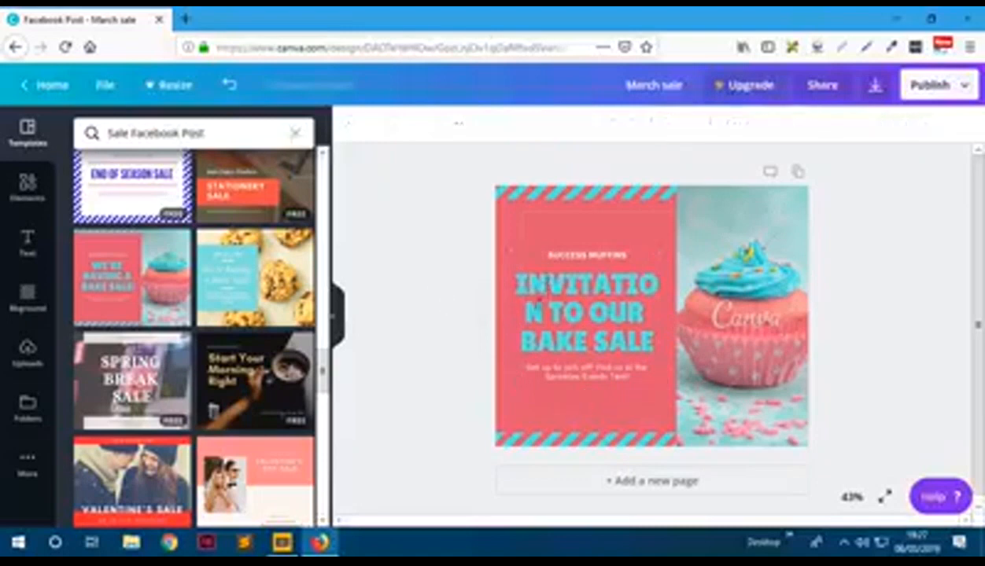
click(579, 304)
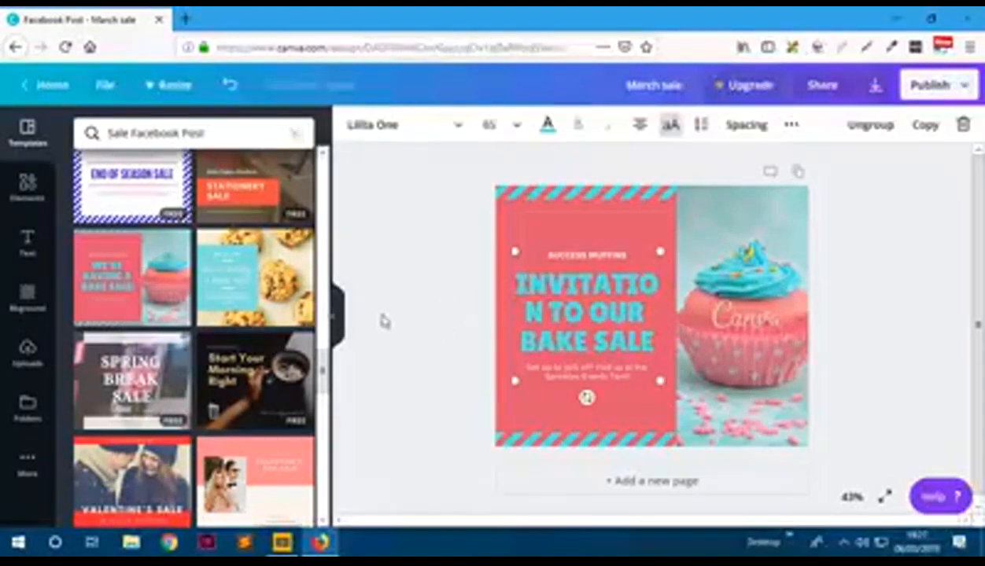
- Enlarge the headline from size 65 to 68.2 and highlight all of its text
drag(657, 379, 670, 378)
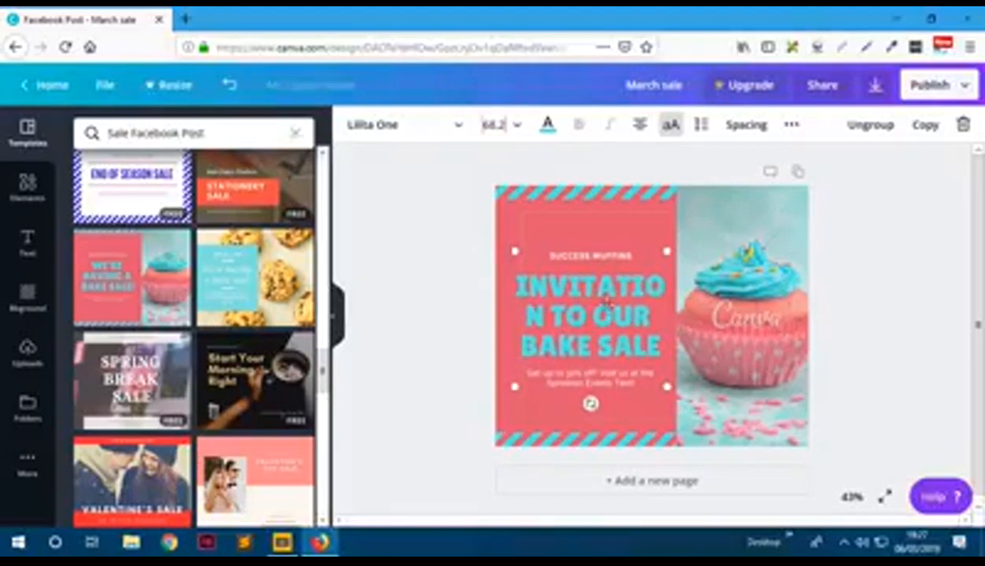
drag(664, 348, 515, 288)
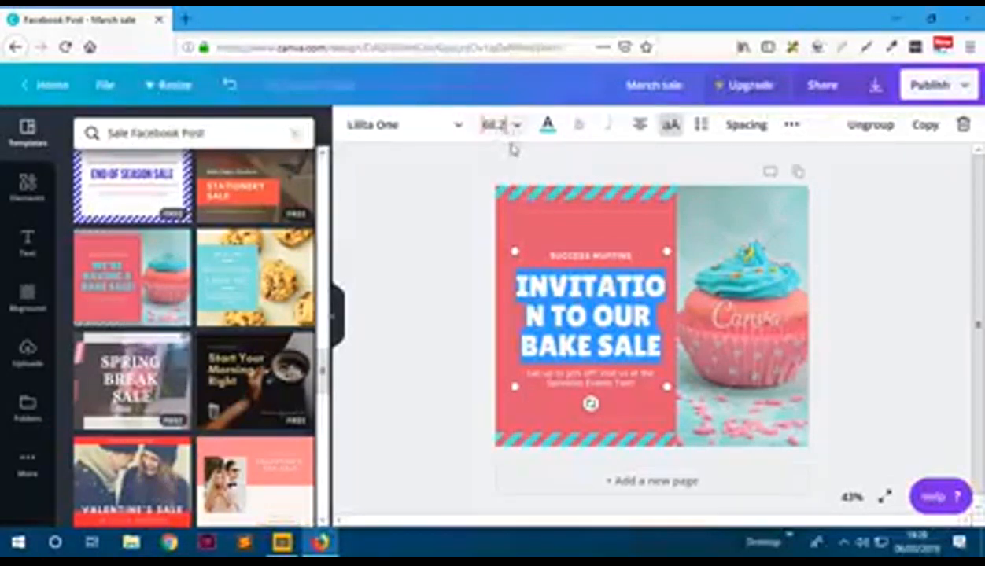
click(832, 344)
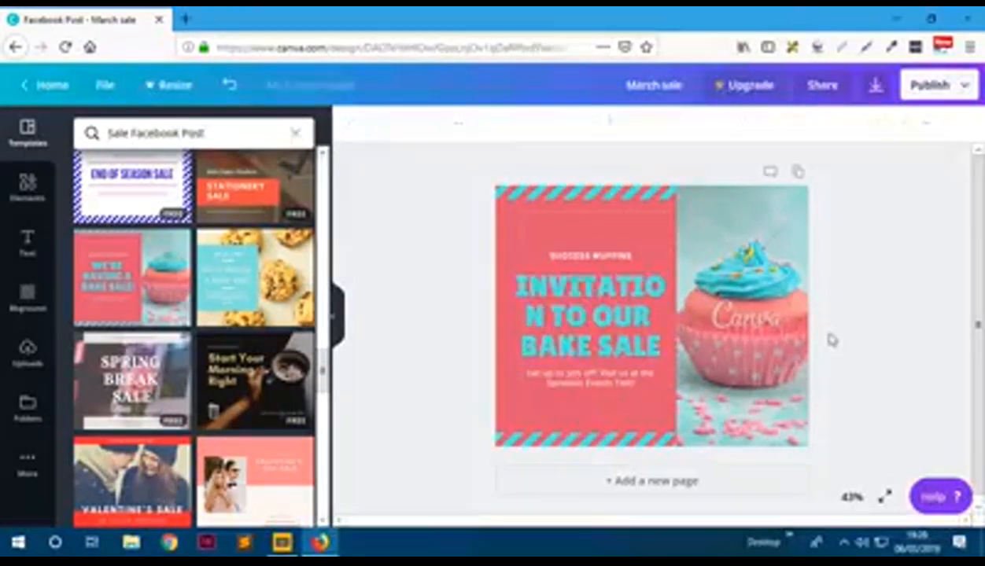
click(647, 280)
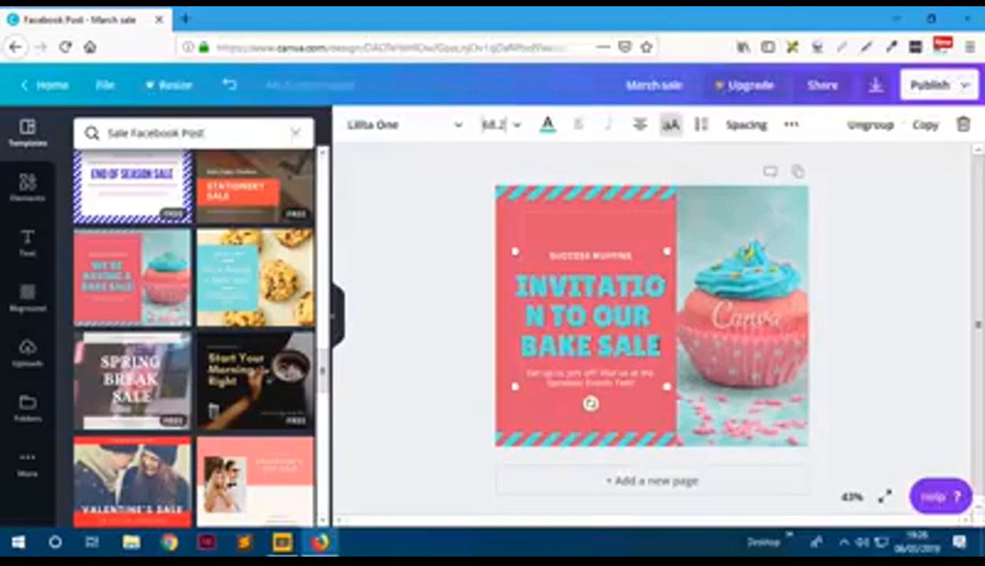
drag(661, 347, 506, 294)
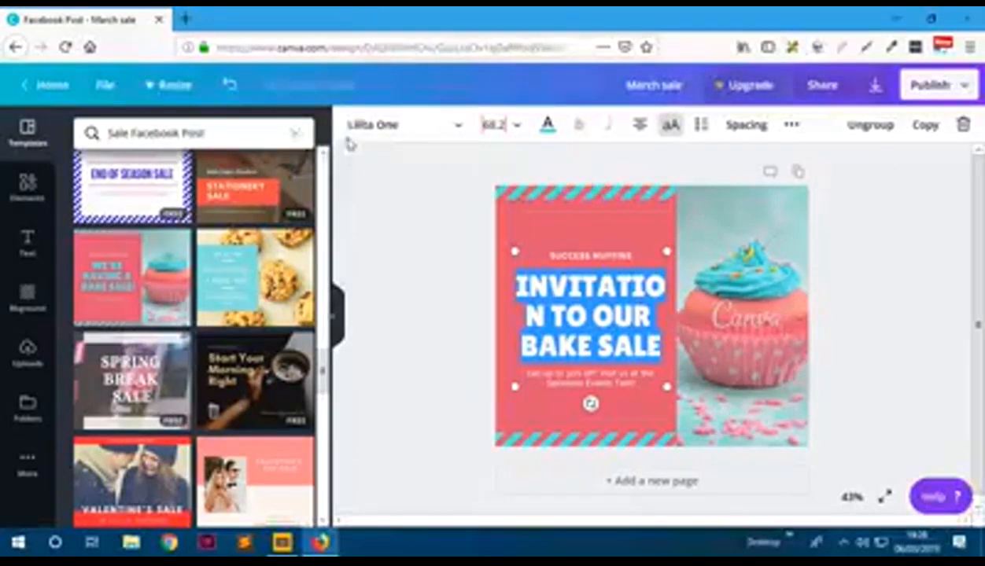
- Switch the heading font from Lilita One to Adigiana Toybox and re-highlight the heading
click(431, 131)
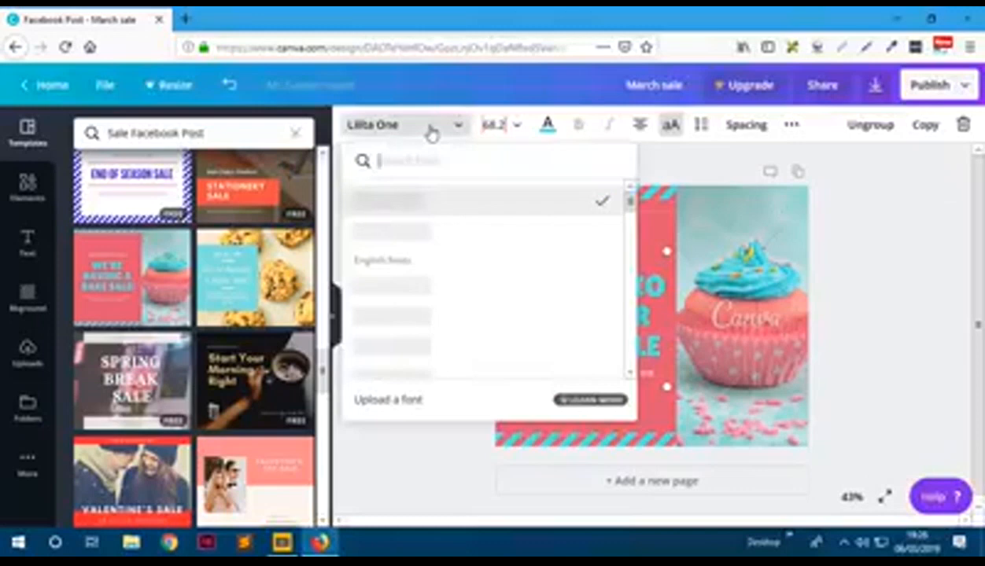
scroll(449, 272, down, 2)
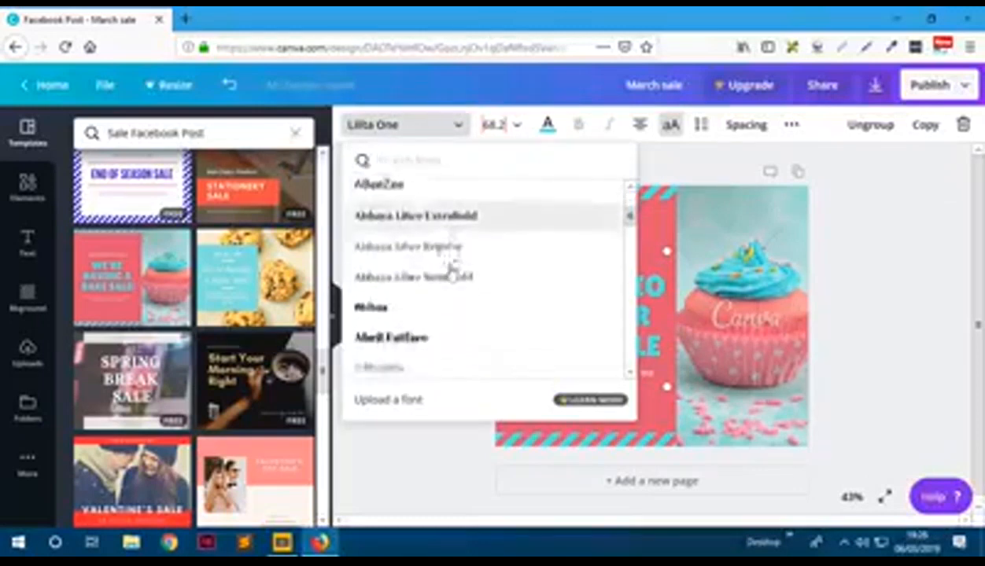
scroll(451, 270, down, 3)
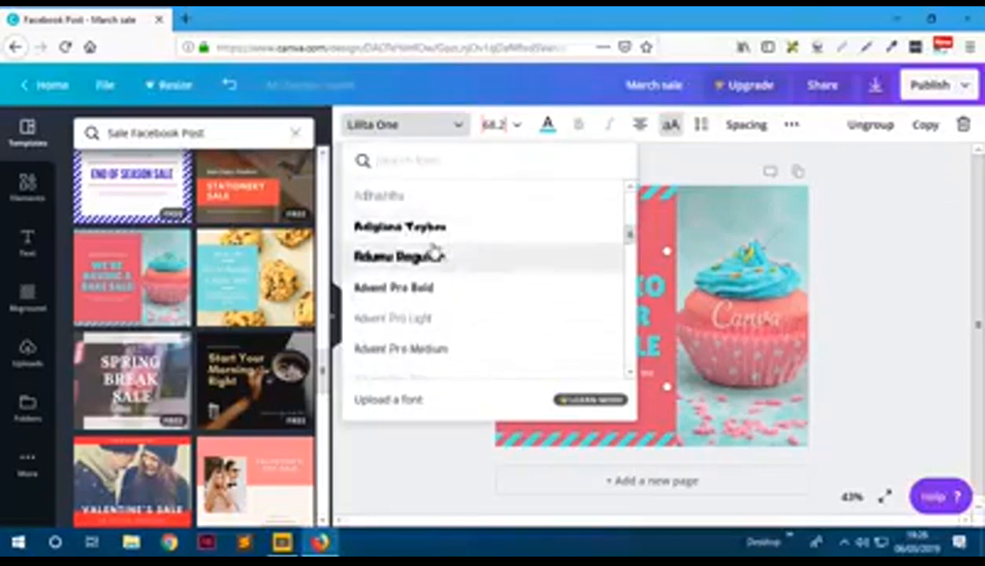
click(428, 227)
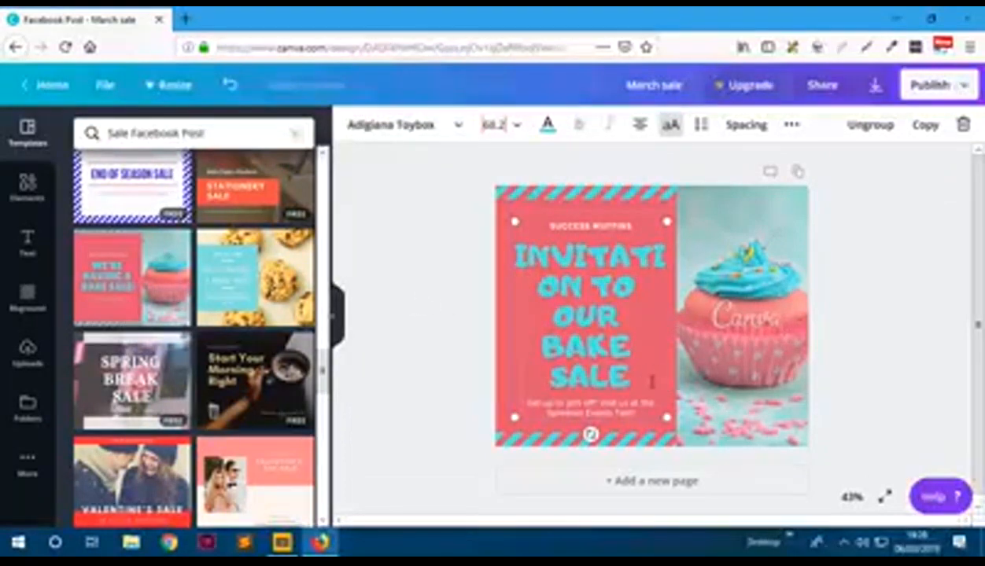
drag(630, 376, 517, 245)
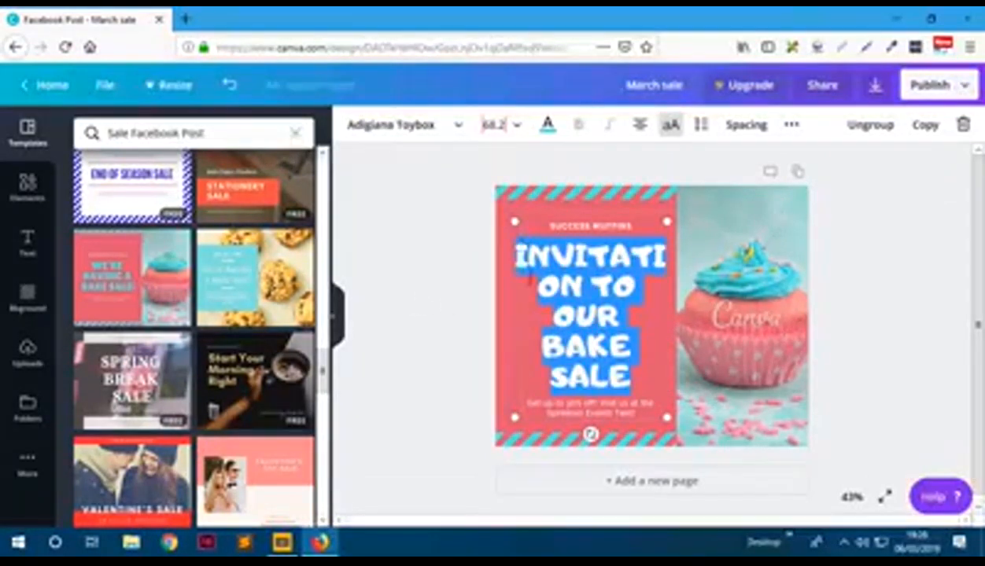
- Try heading size 42, then settle on 48 so it fits on three lines
click(516, 126)
scroll(539, 296, down, 2)
scroll(539, 296, down, 3)
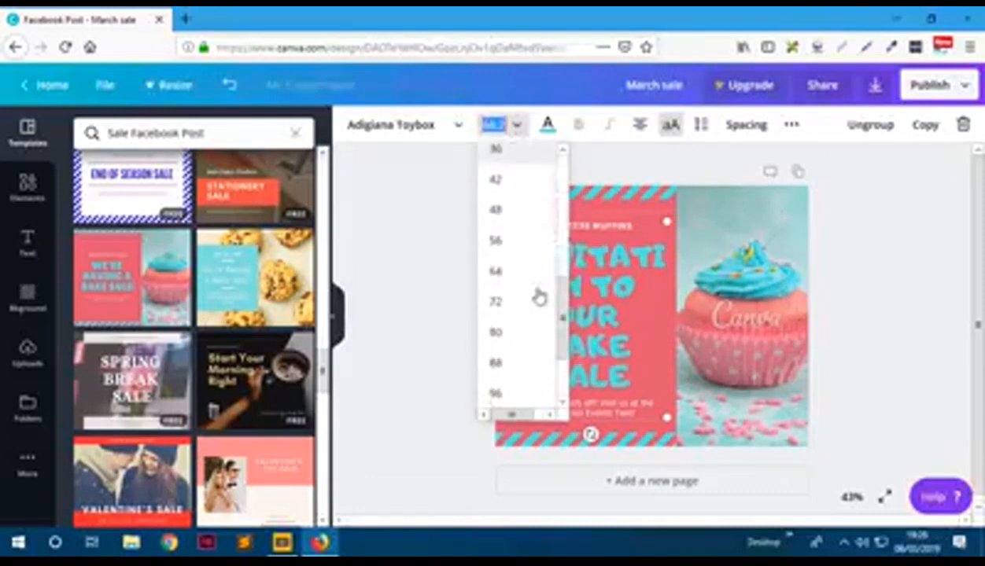
scroll(510, 238, up, 1)
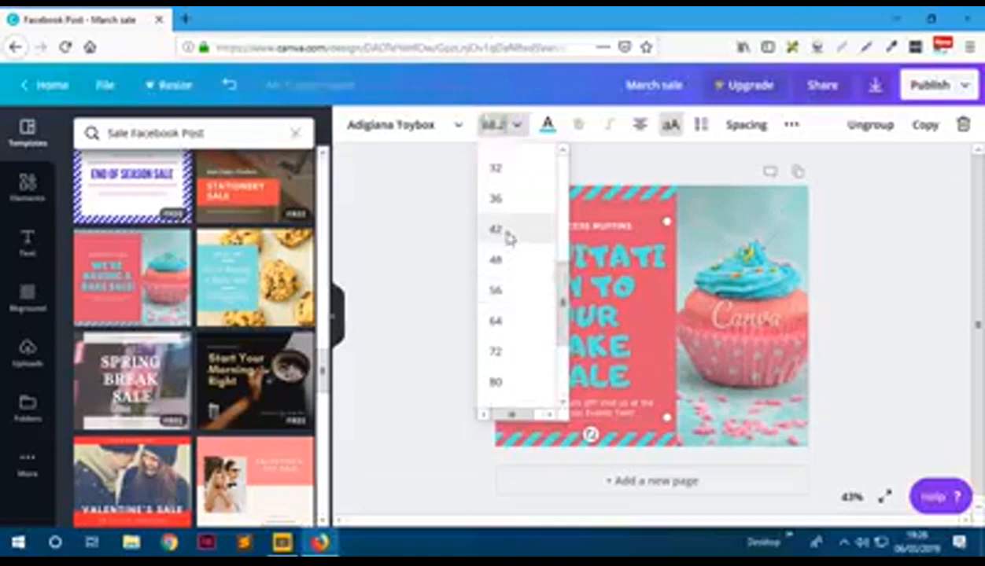
click(510, 239)
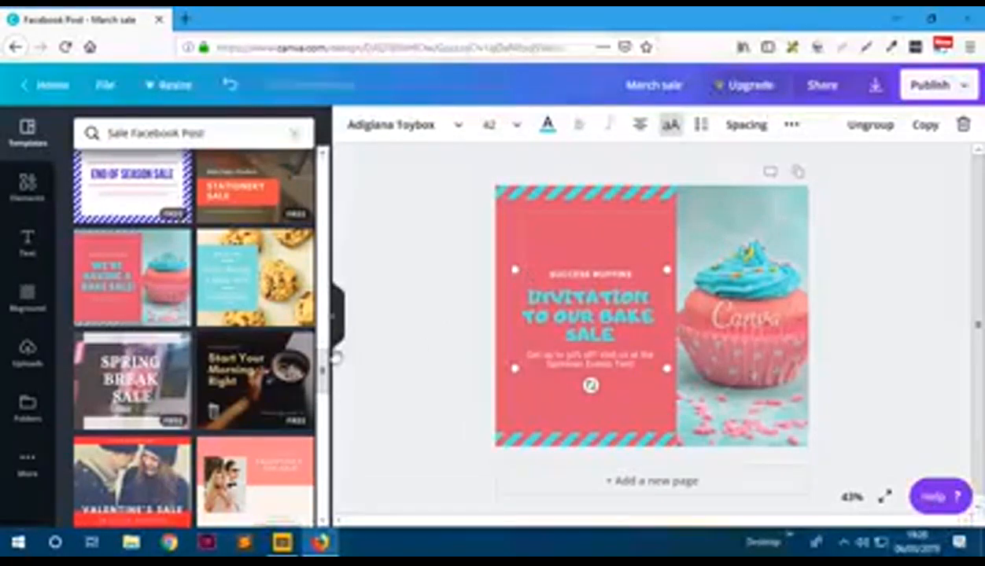
click(494, 126)
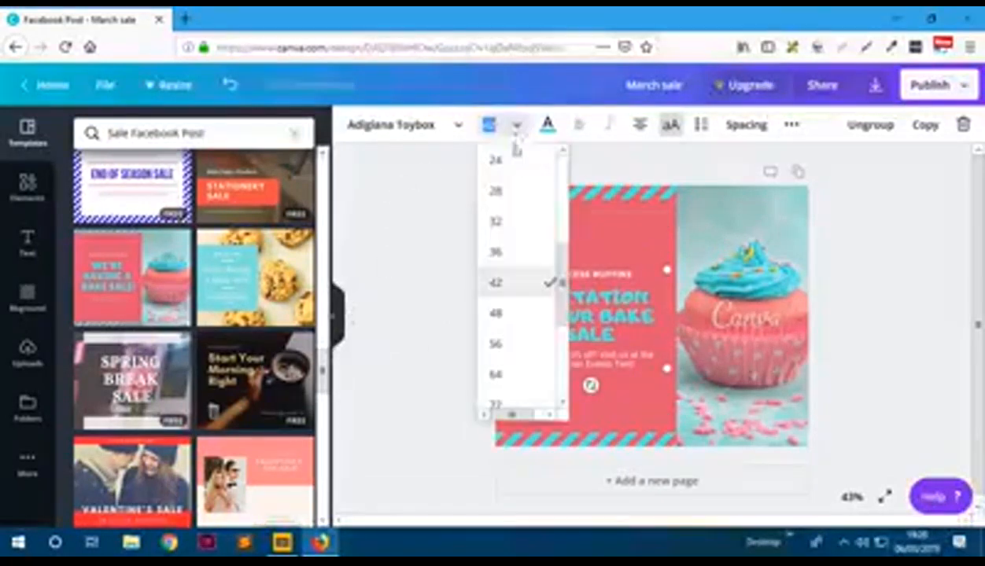
click(512, 314)
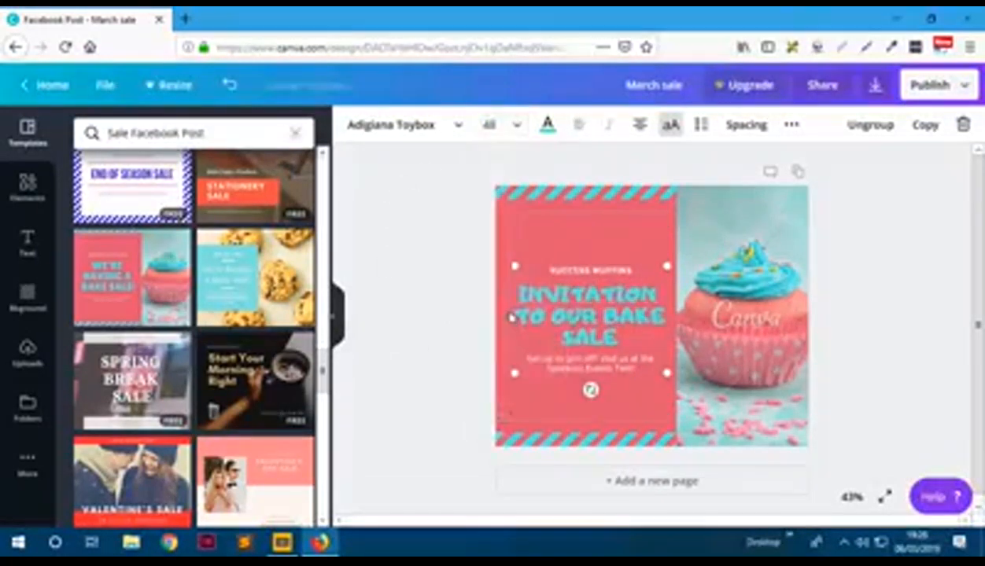
click(395, 317)
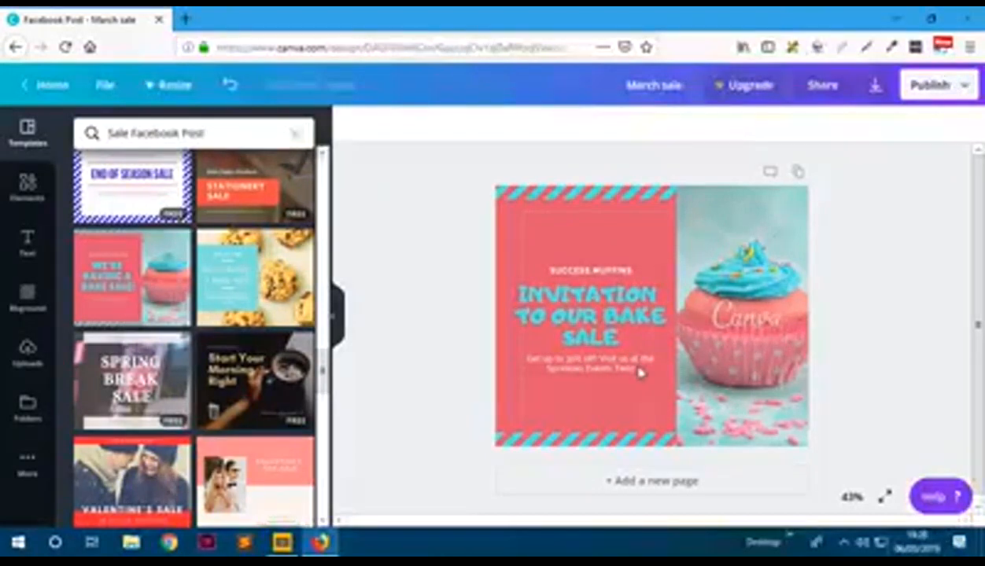
- Undo the accidental leftward shift of the body text with Ctrl+Z
drag(634, 368, 592, 367)
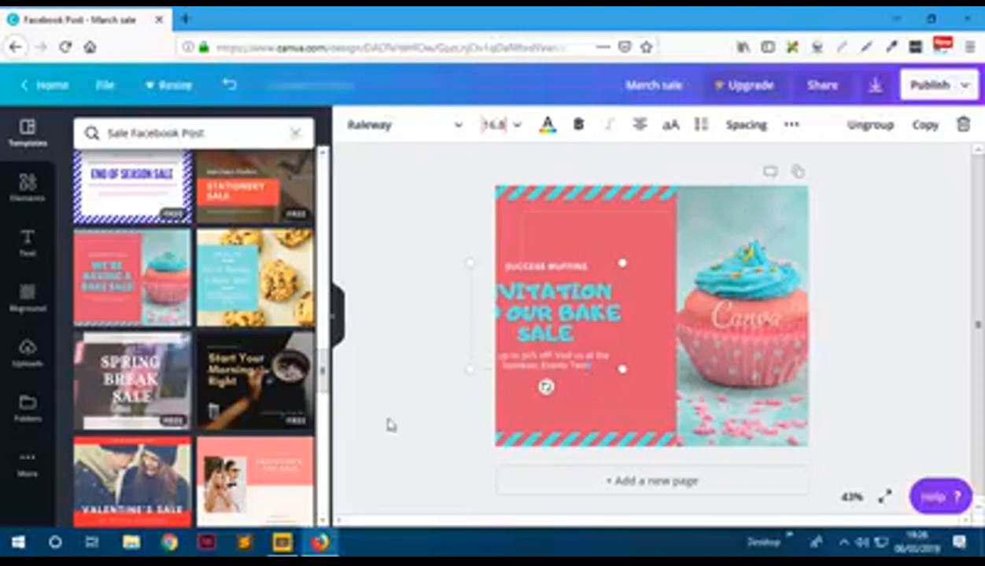
click(424, 365)
key(ctrl+z)
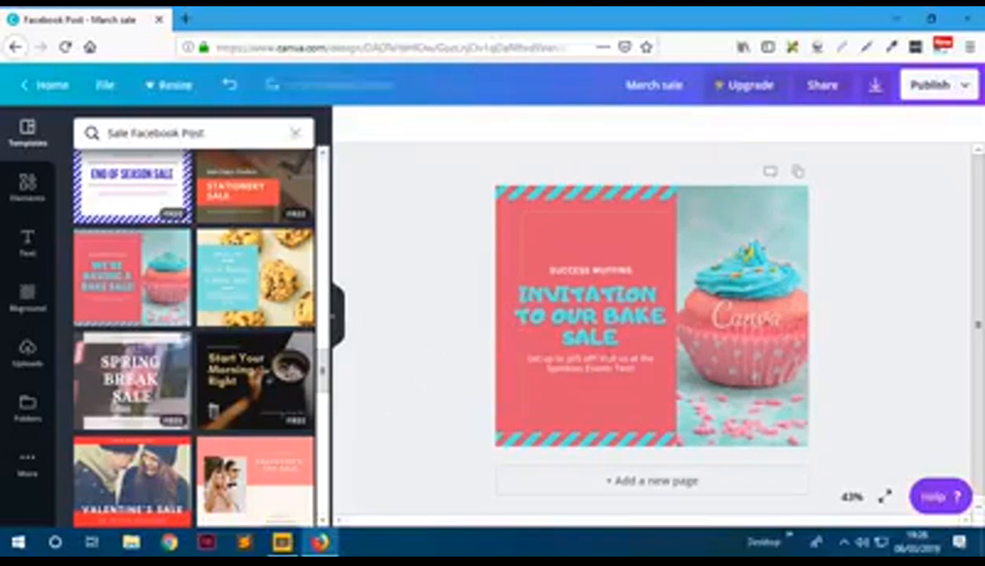
- Replace the small body line with a join-us invitation offering 10% off
click(596, 363)
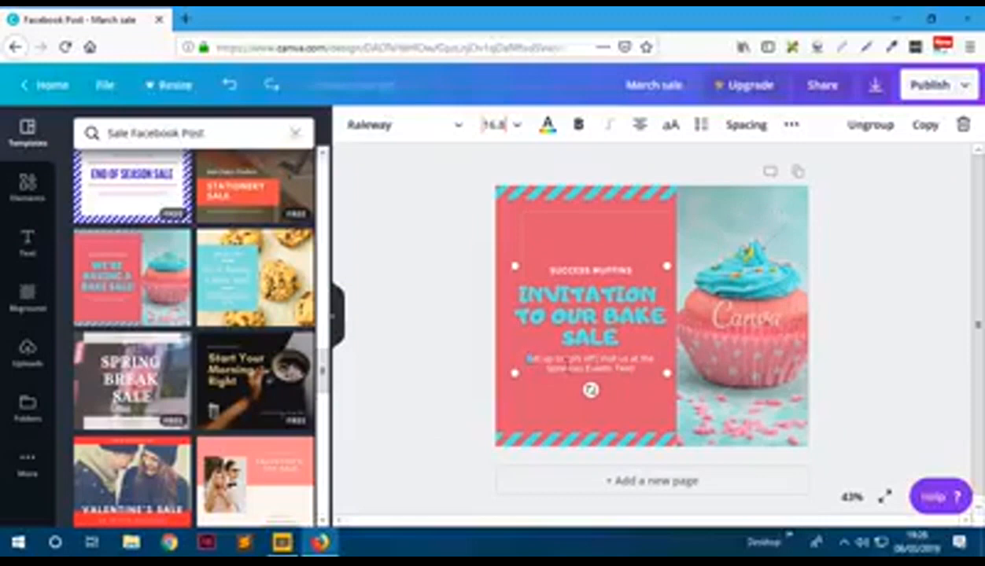
drag(639, 381, 650, 369)
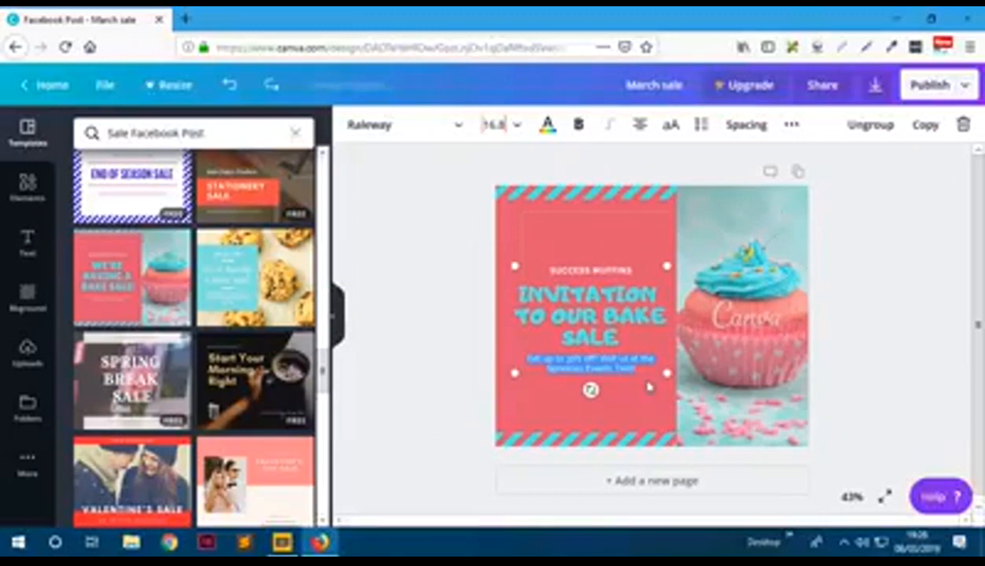
key(BackSpace)
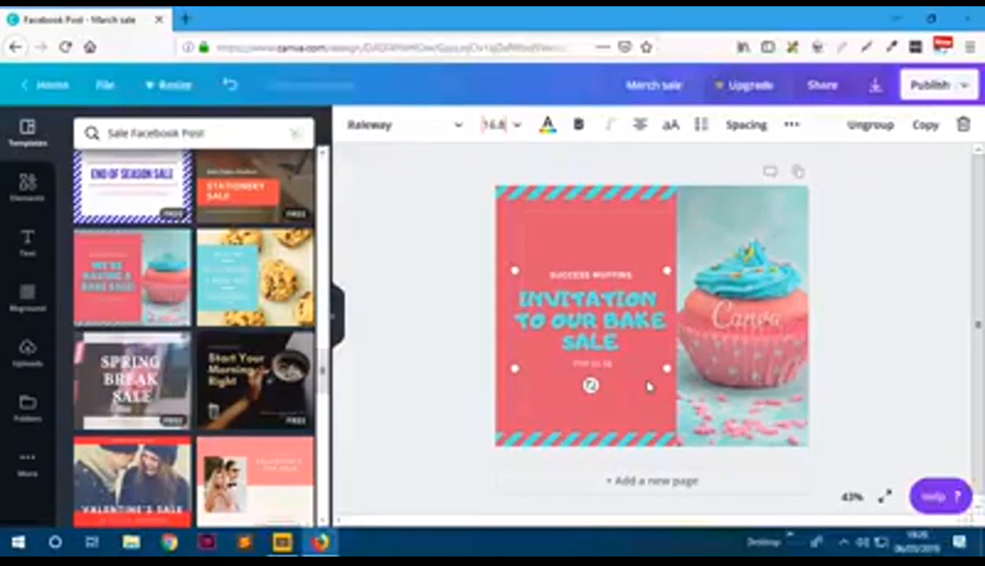
text(JOIN US AT OU)
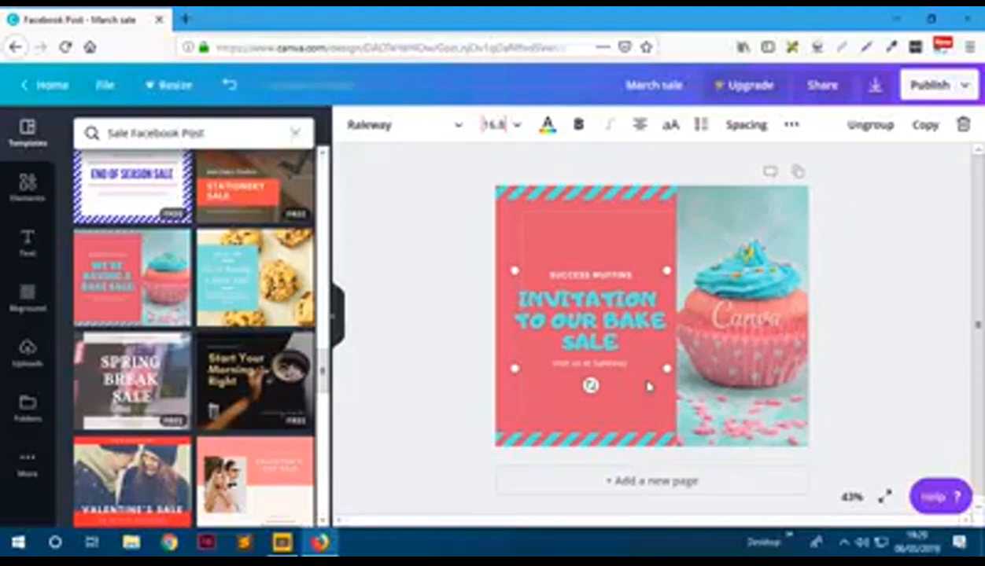
text(RY SHOP)
text( TO)
text( our)
text( bake sale and)
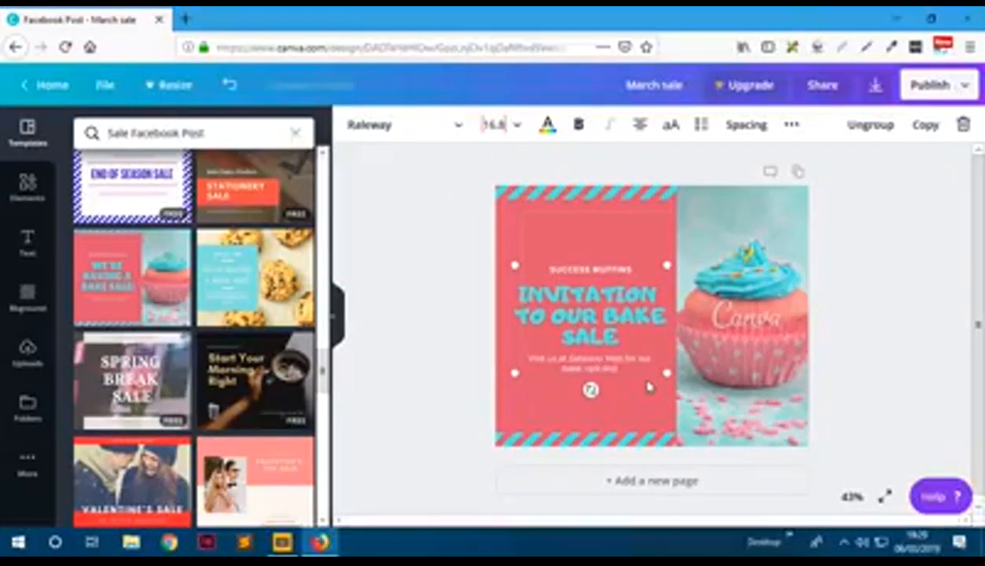
text( get)
text( 10% off)
text(FF)
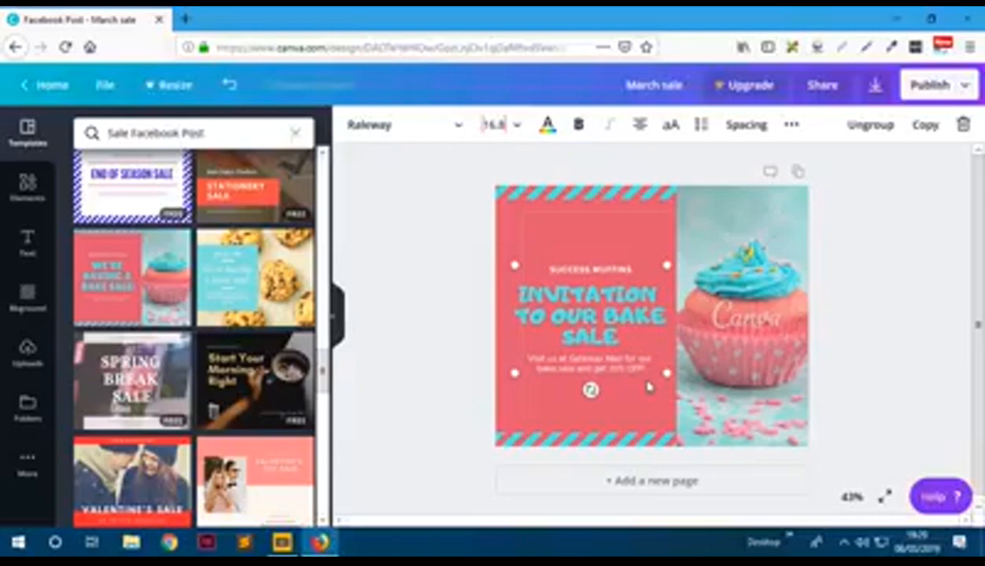
click(902, 308)
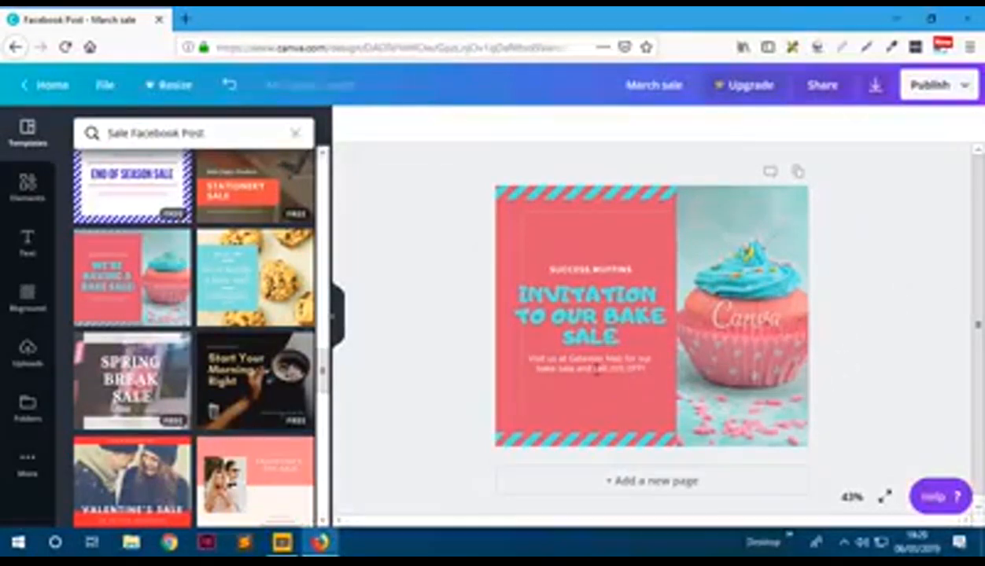
click(598, 319)
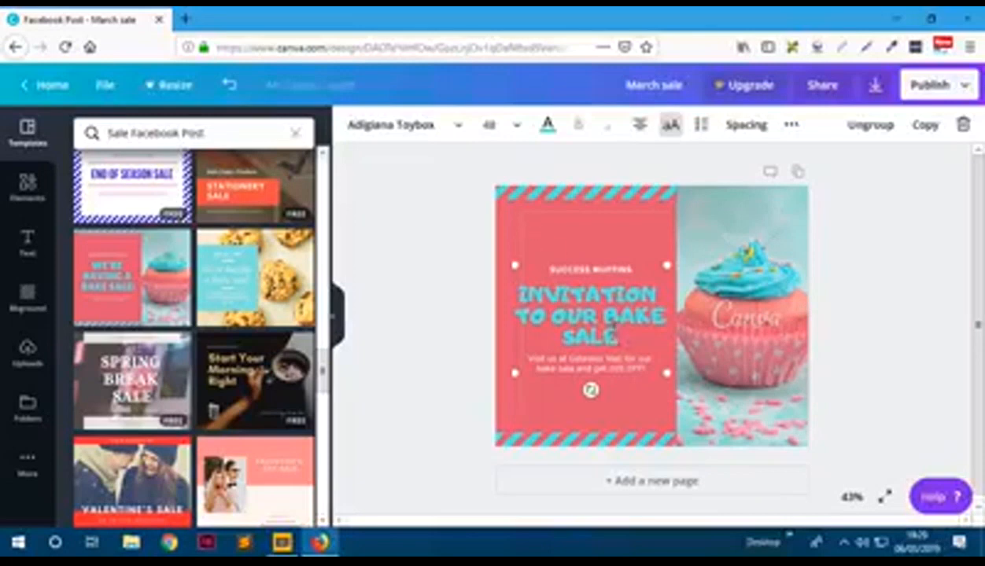
- Highlight the whole heading and try purple and violet text colours
drag(619, 333, 508, 290)
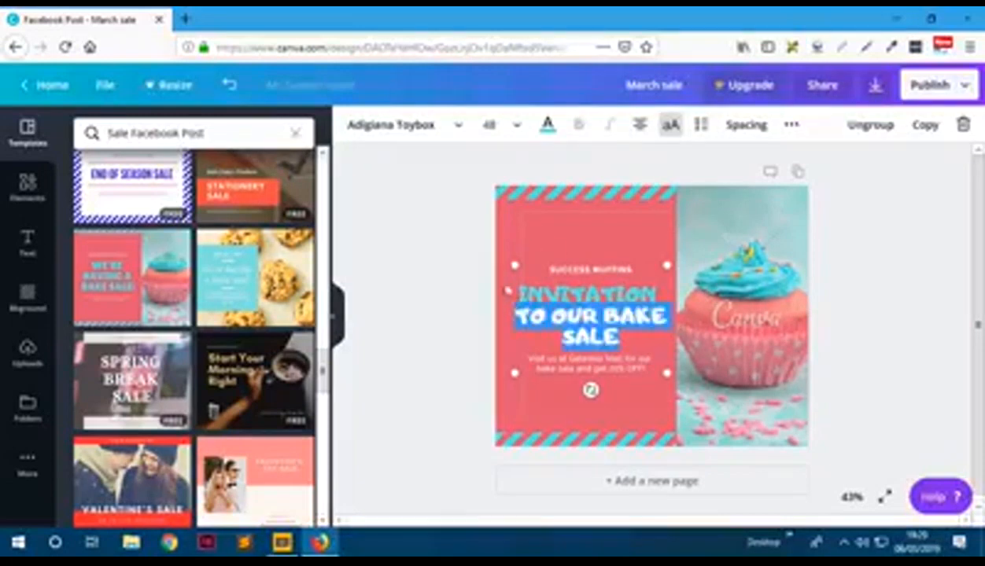
click(564, 293)
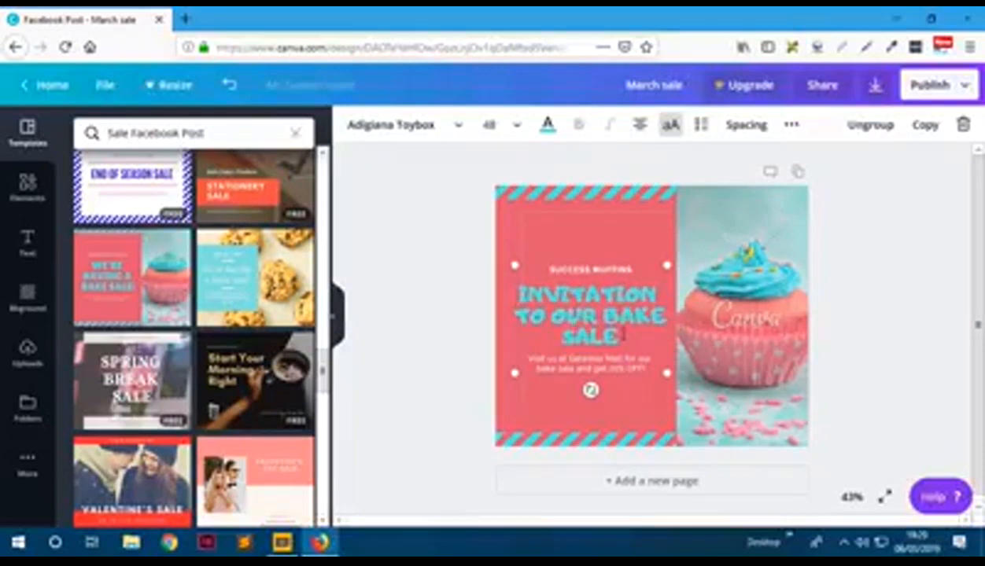
drag(619, 333, 503, 289)
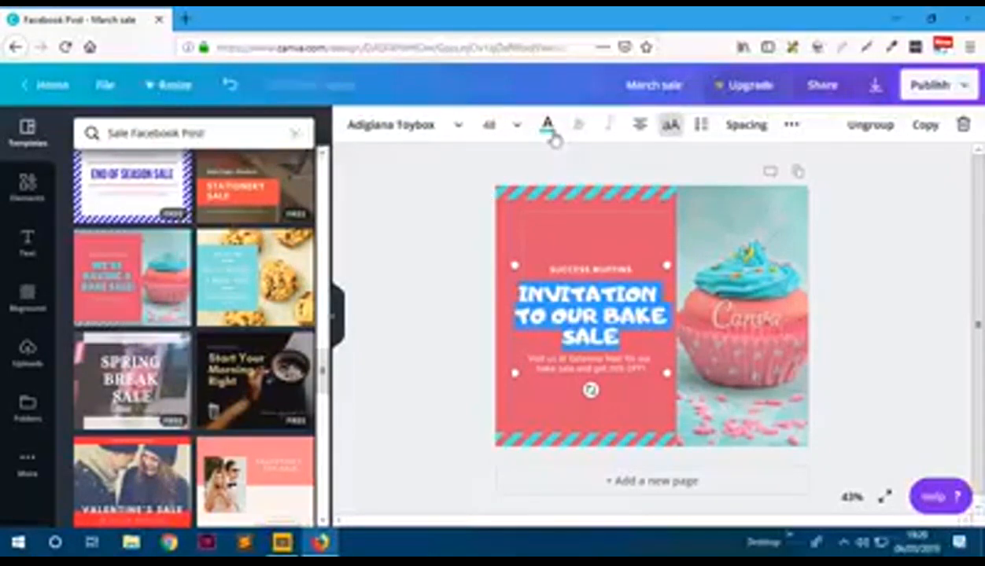
click(547, 127)
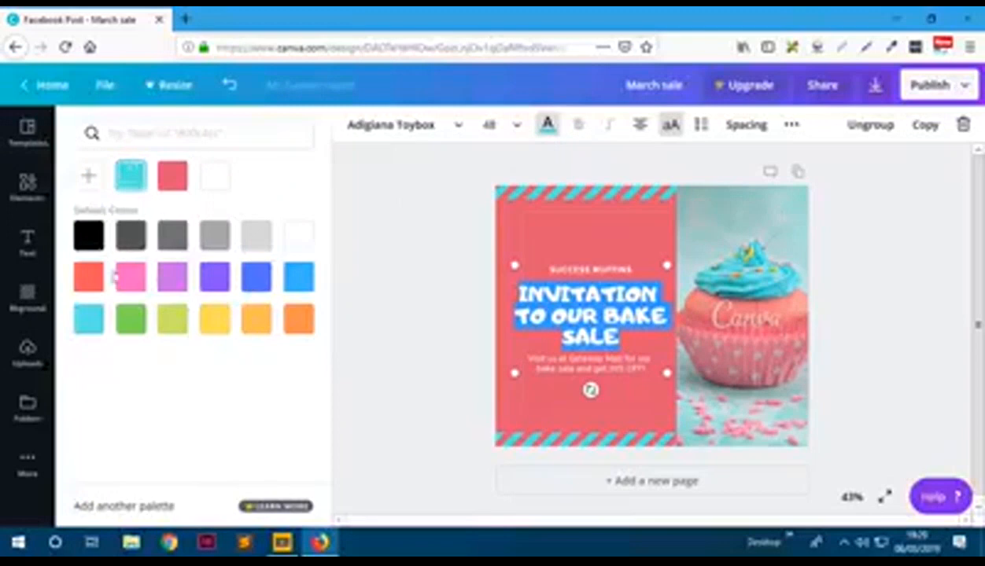
click(179, 288)
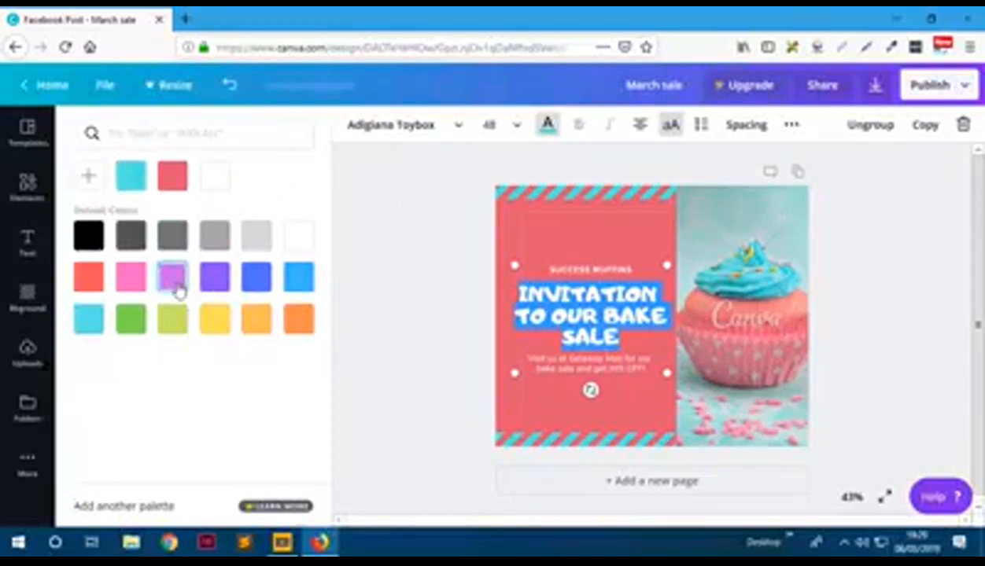
click(214, 277)
click(414, 329)
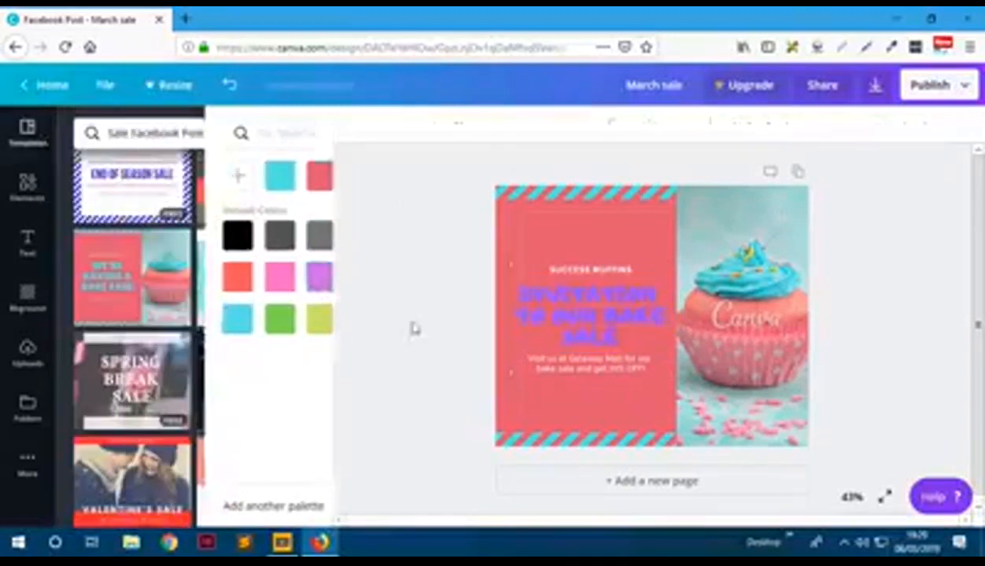
click(571, 326)
drag(626, 340, 518, 293)
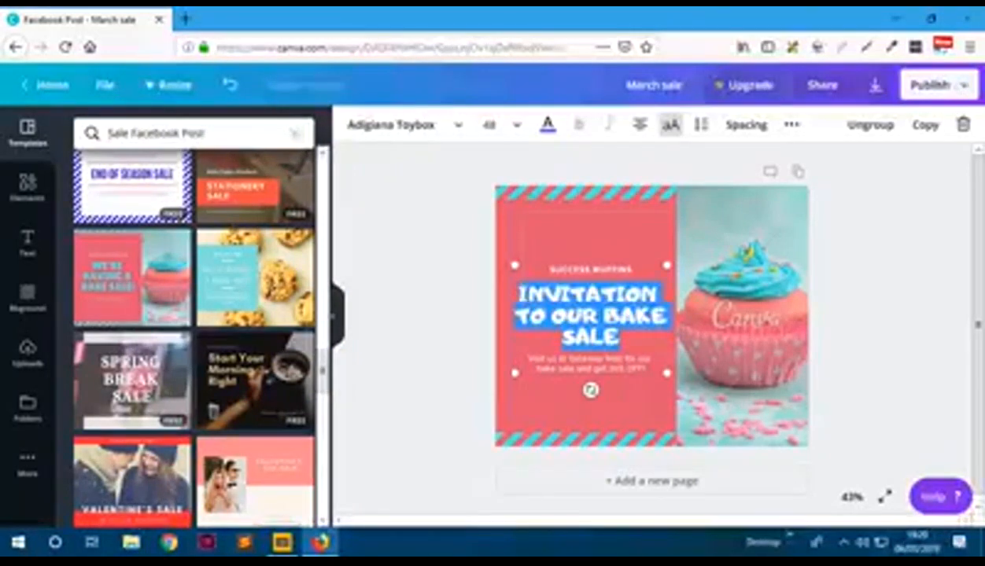
- Try a custom hex, orange and yellow-green, then colour the heading turquoise like the border
click(547, 125)
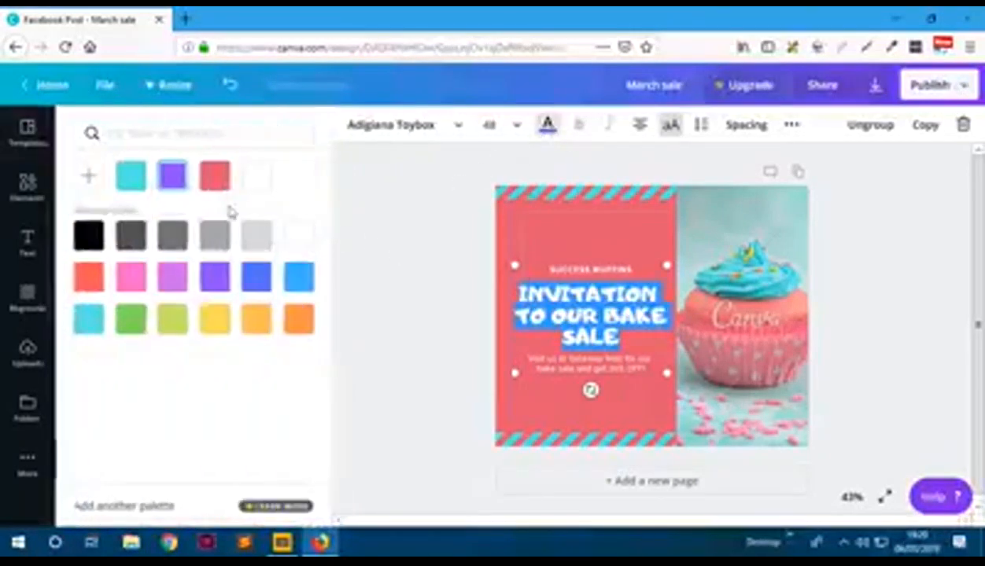
click(88, 181)
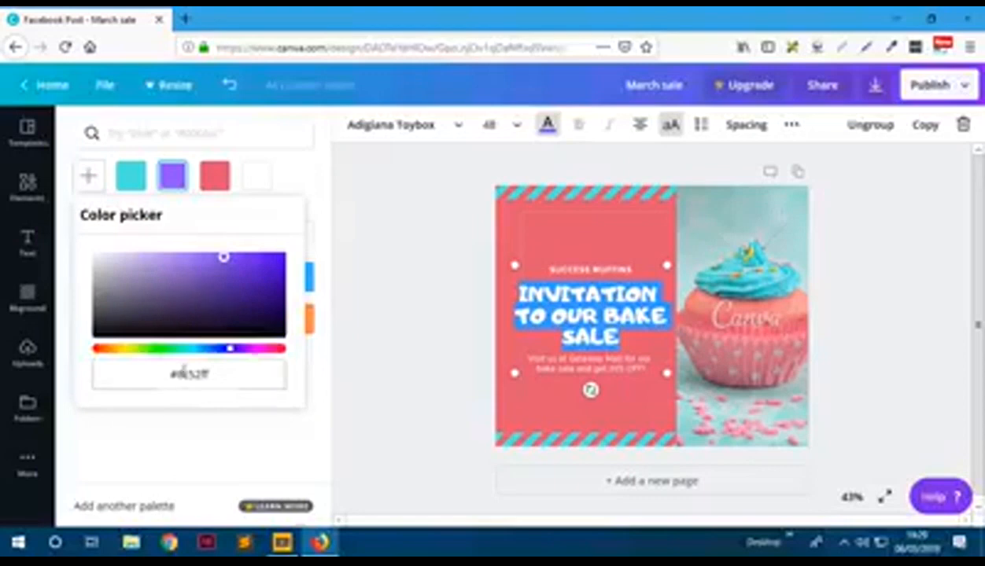
drag(211, 375, 188, 375)
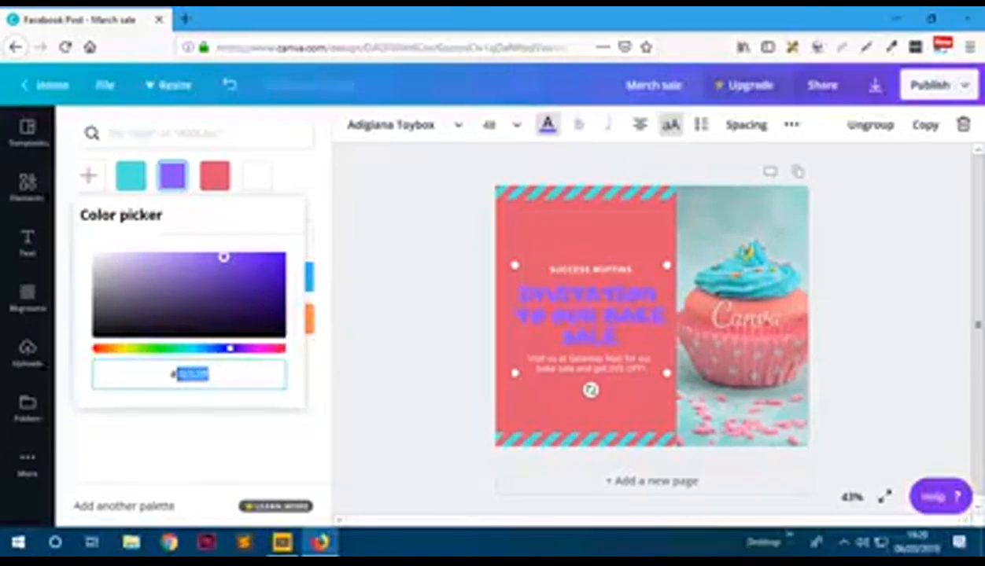
click(228, 442)
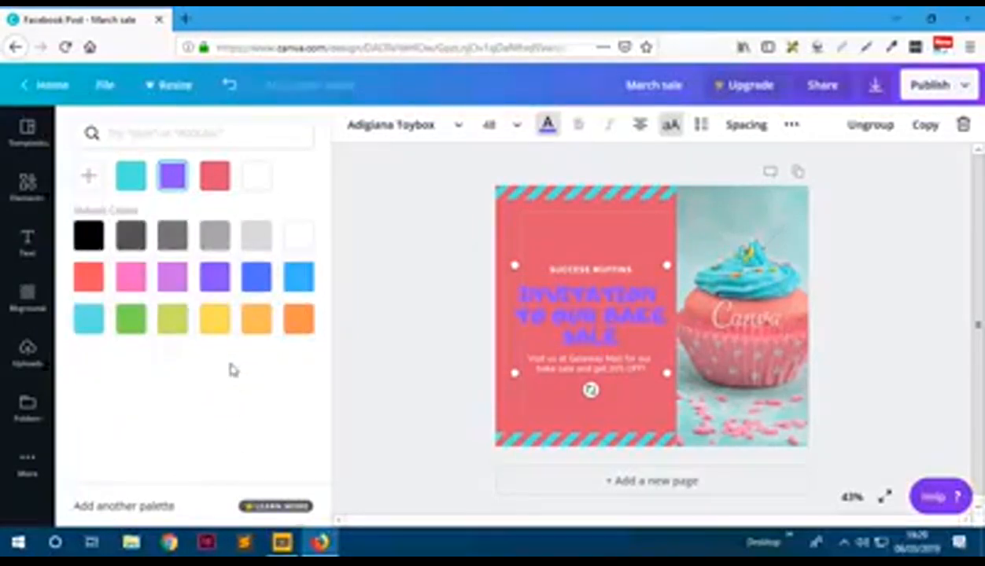
click(308, 328)
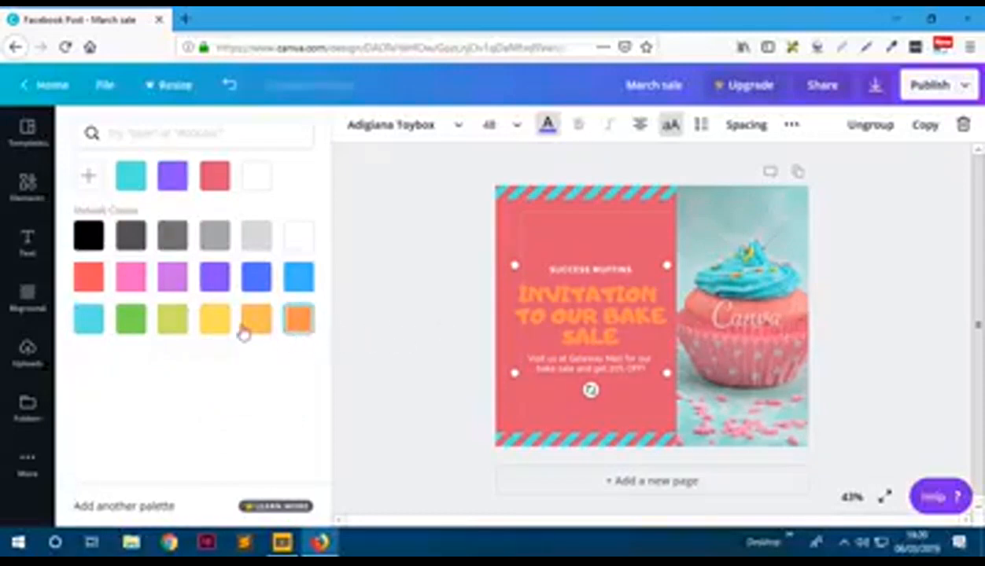
click(174, 322)
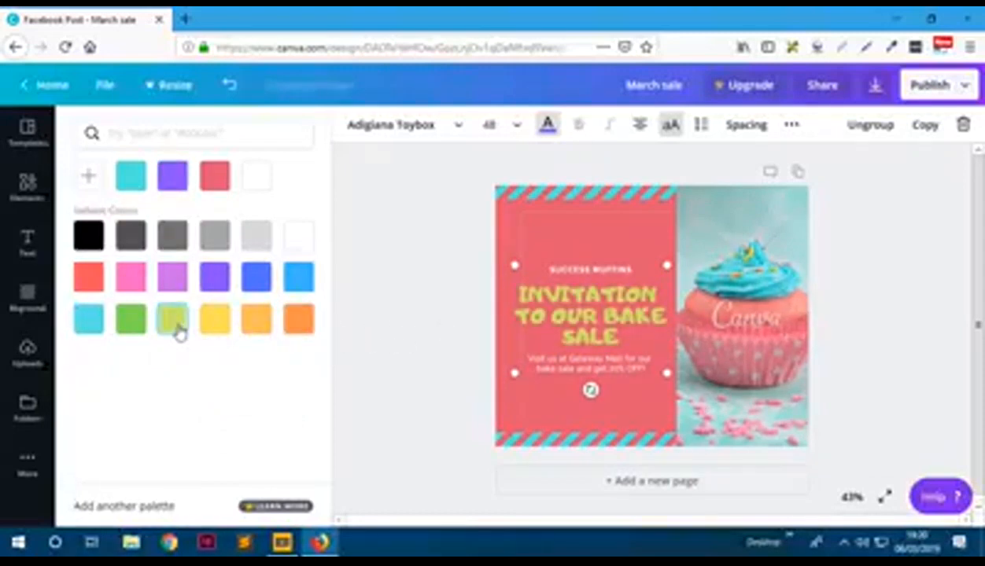
click(135, 179)
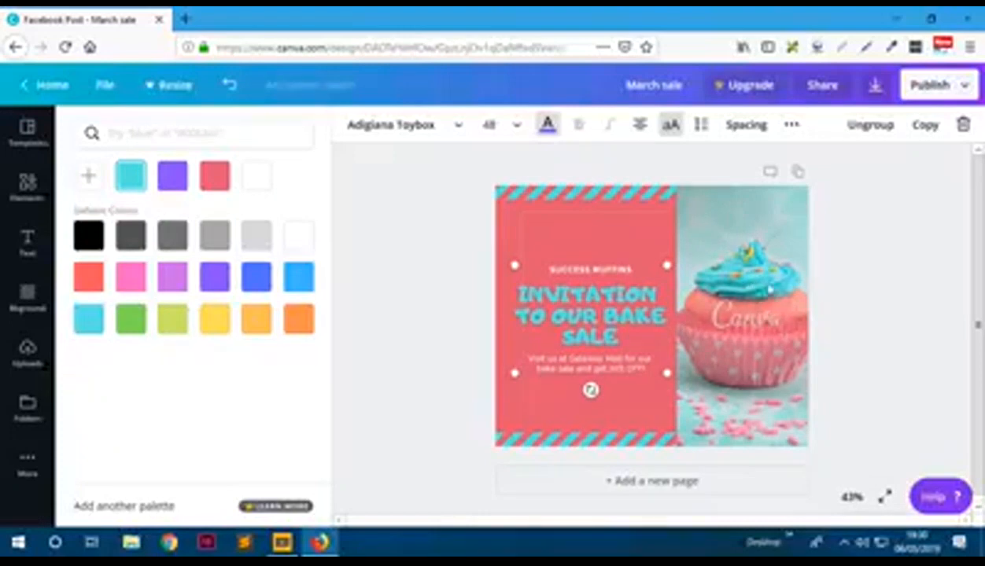
click(806, 349)
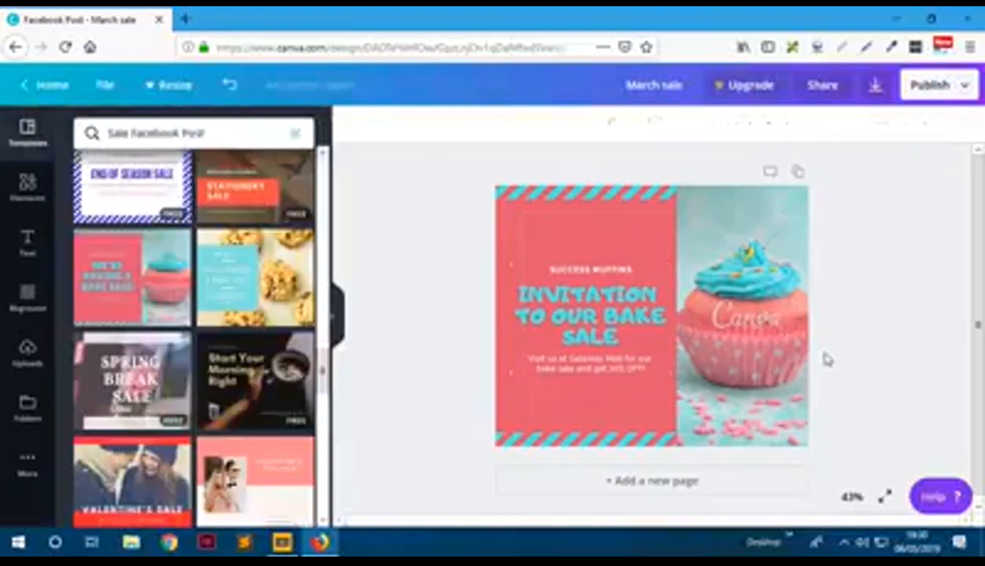
click(587, 290)
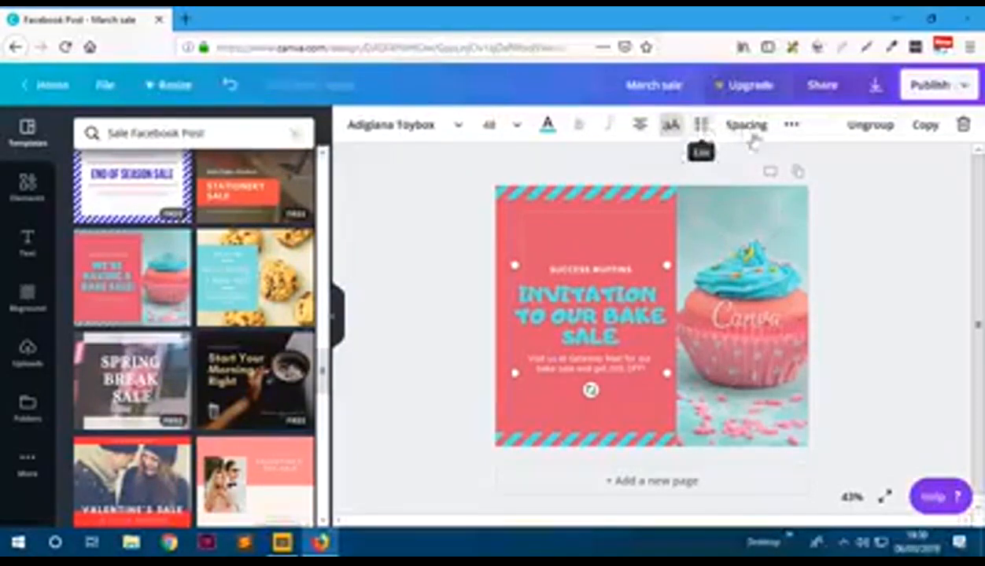
click(791, 128)
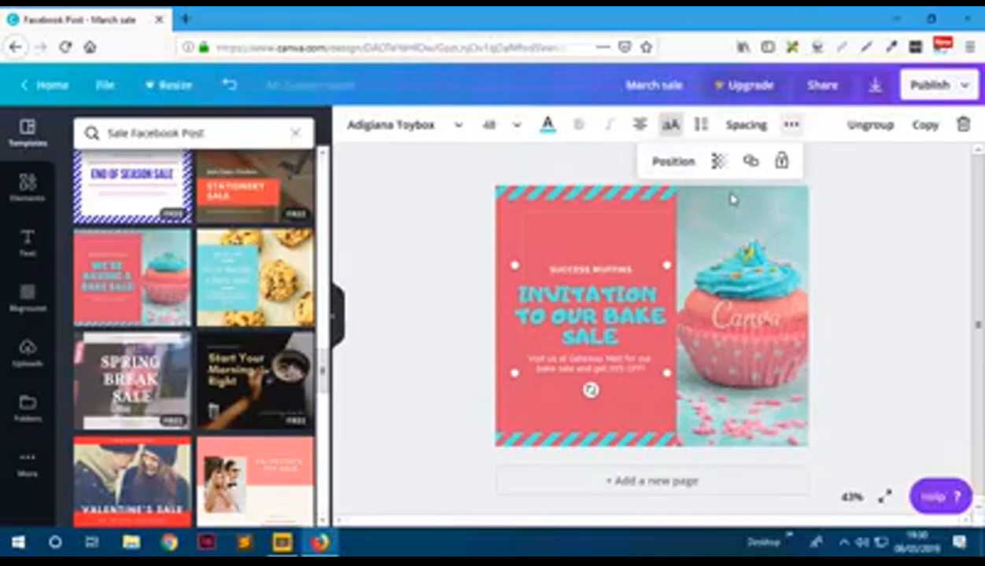
click(790, 319)
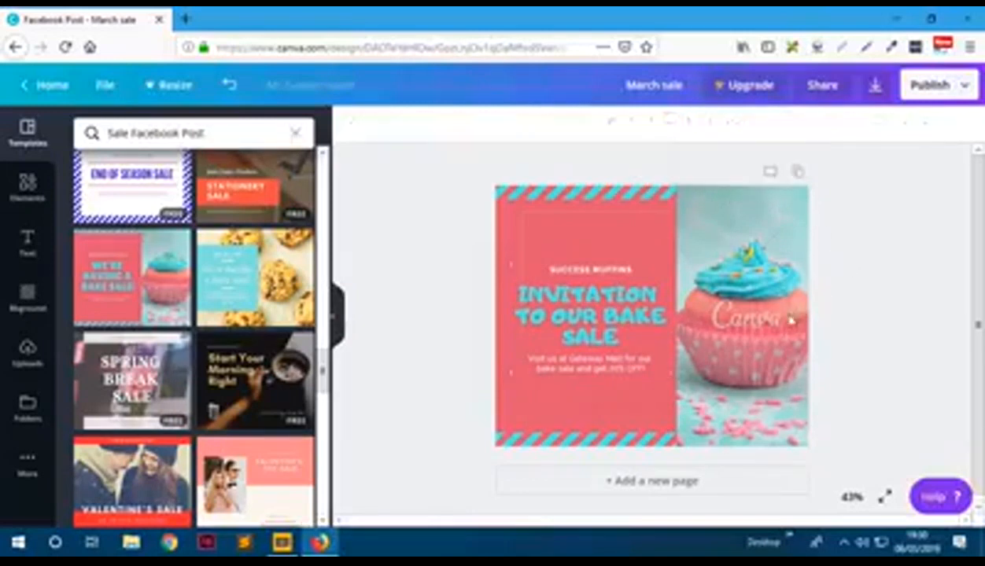
click(737, 329)
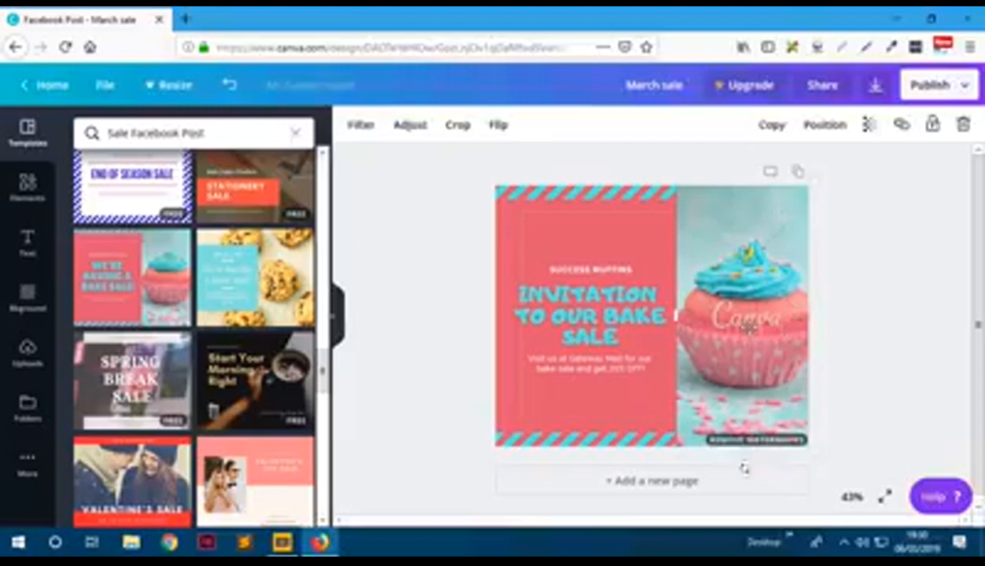
click(879, 319)
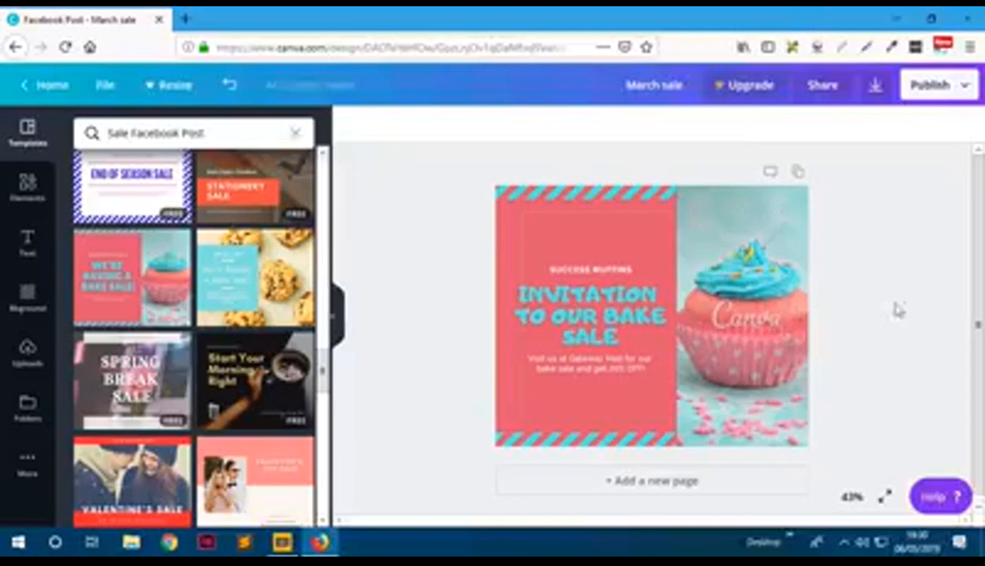
click(965, 88)
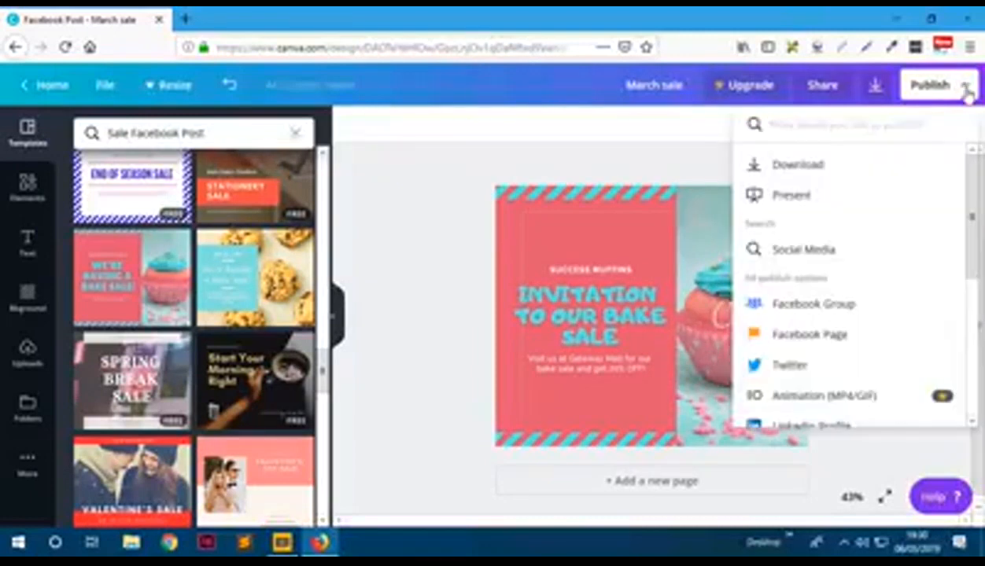
click(827, 165)
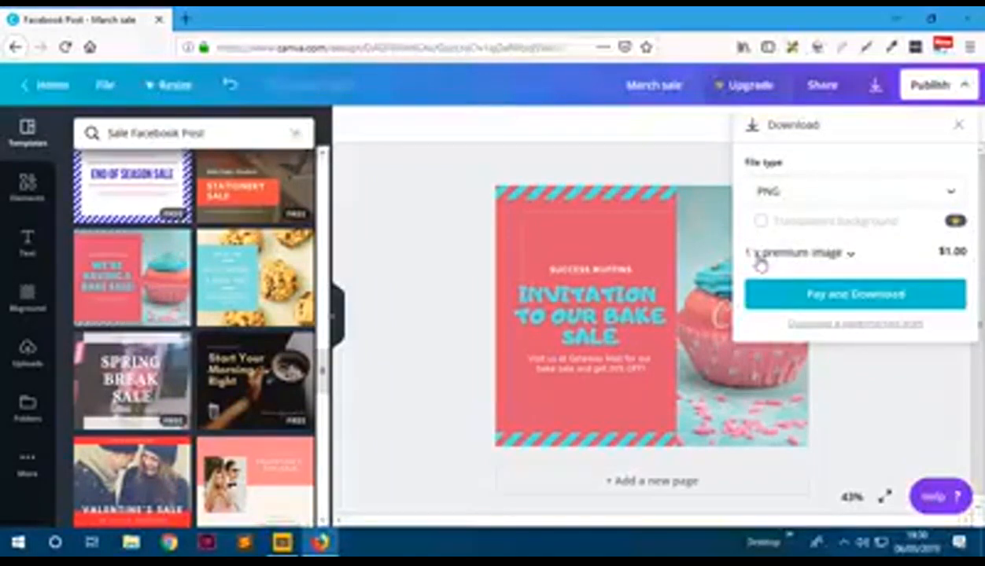
click(850, 259)
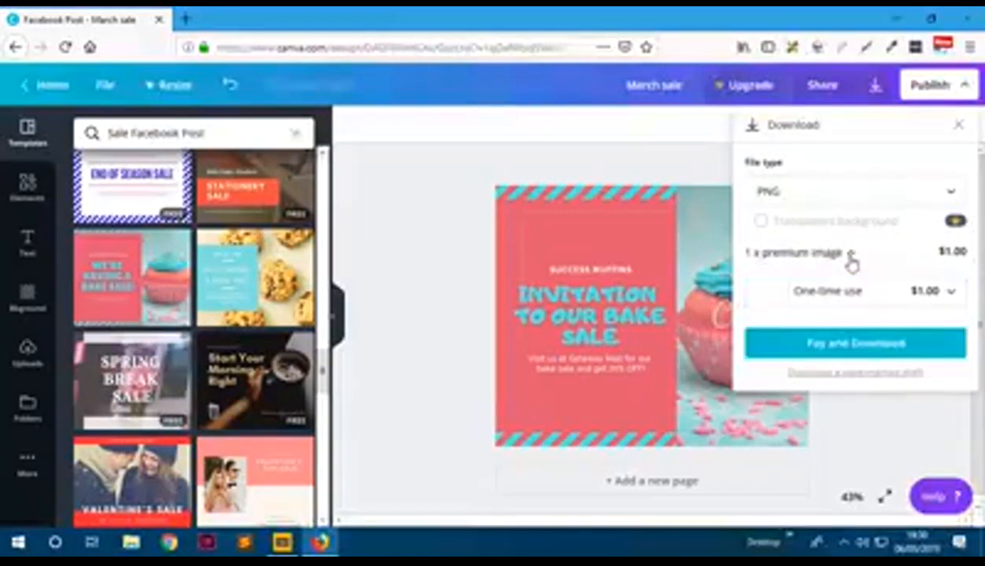
click(933, 293)
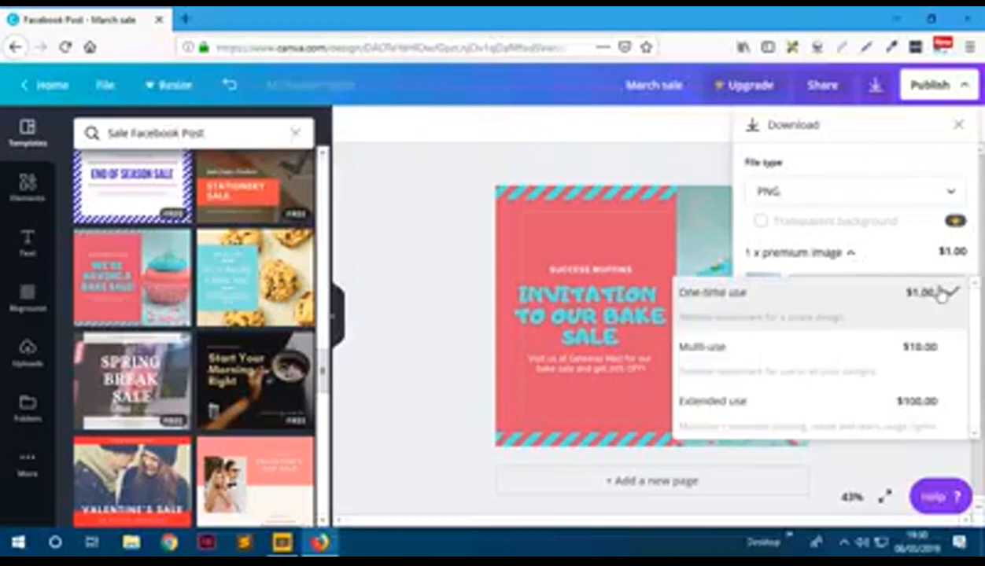
click(943, 293)
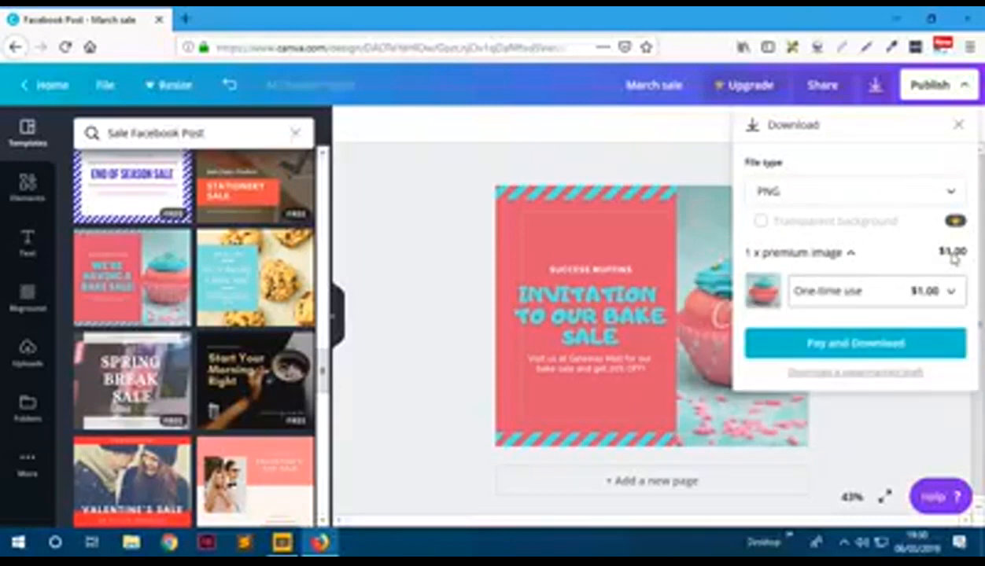
click(877, 458)
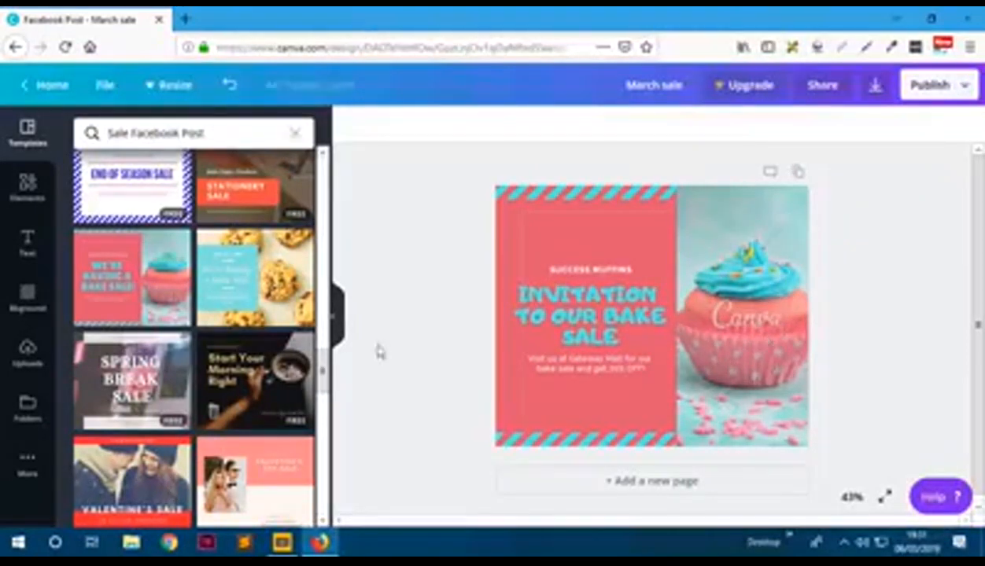
- Open the Elements library filtered to Photos
scroll(118, 226, up, 3)
click(26, 189)
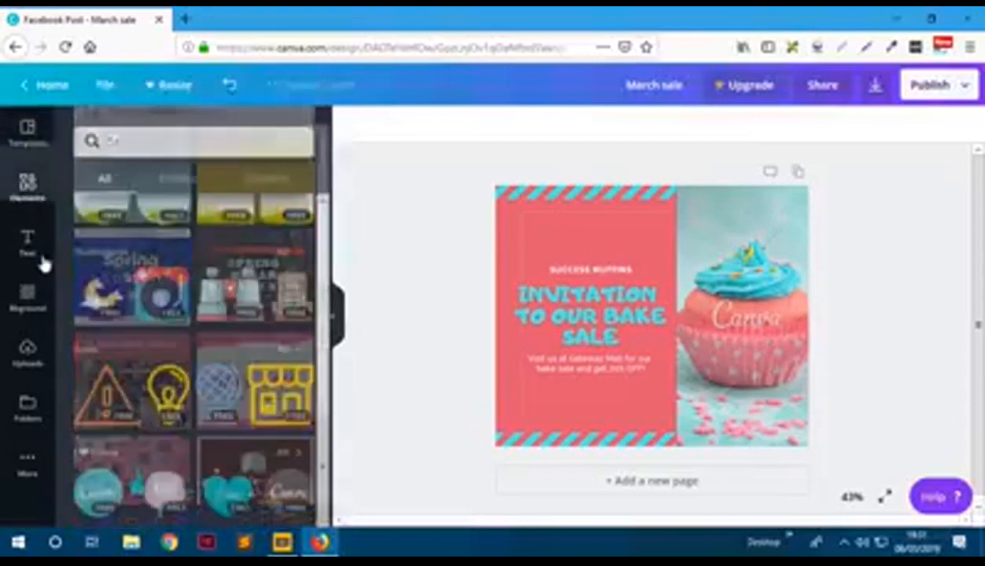
scroll(189, 267, up, 5)
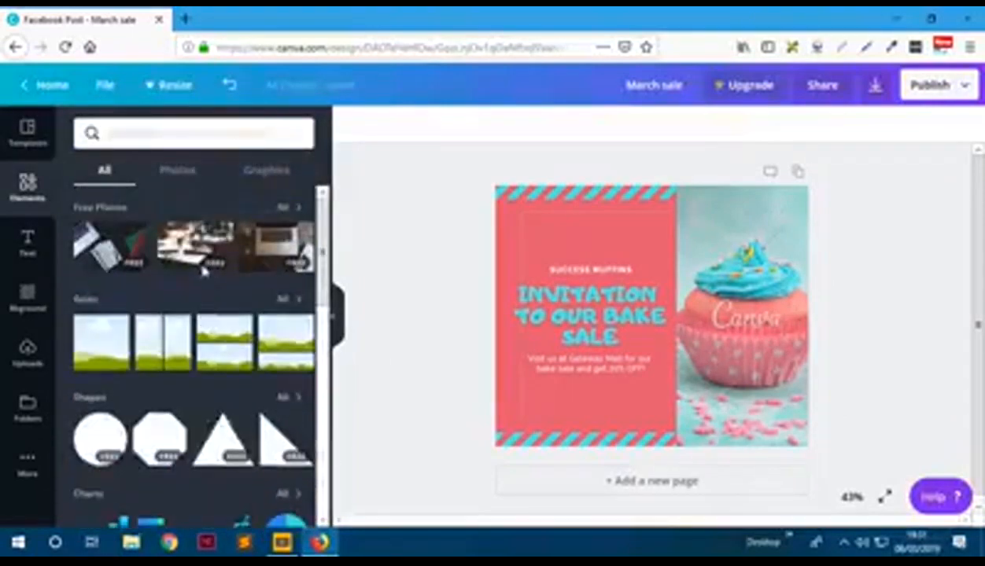
click(178, 179)
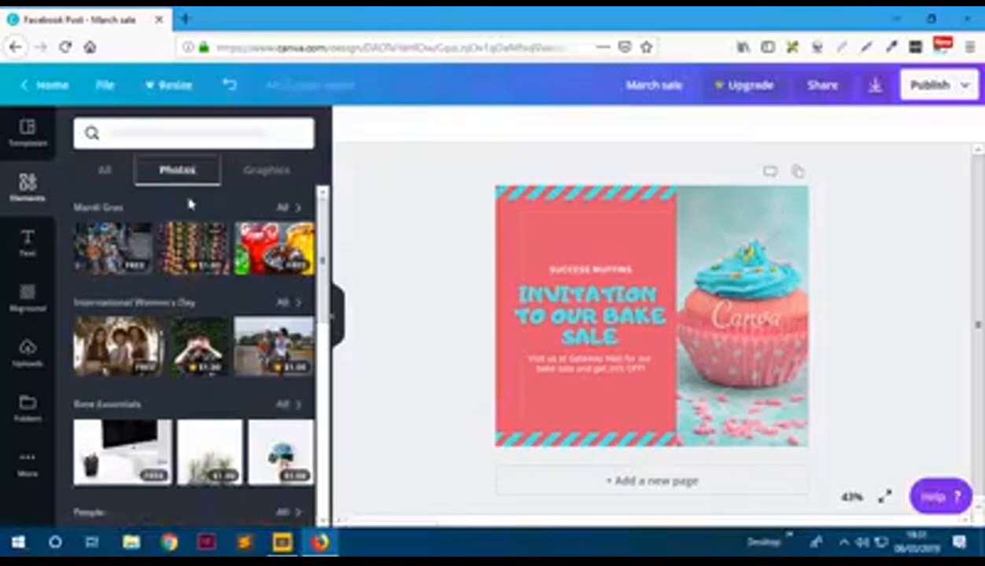
scroll(231, 334, down, 3)
scroll(205, 260, up, 3)
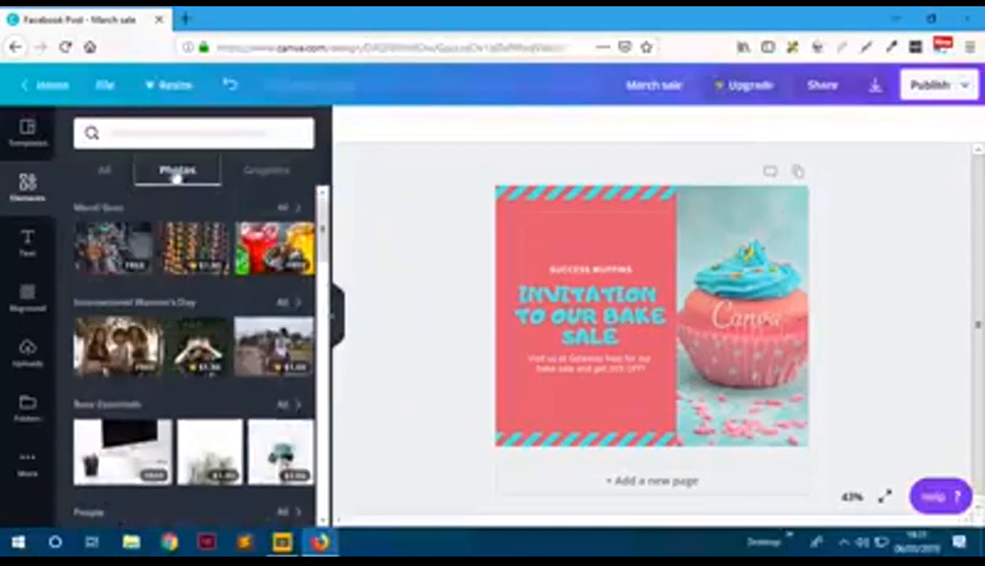
- Search the photos for 'CUP CAKE' and scroll through the results
click(175, 130)
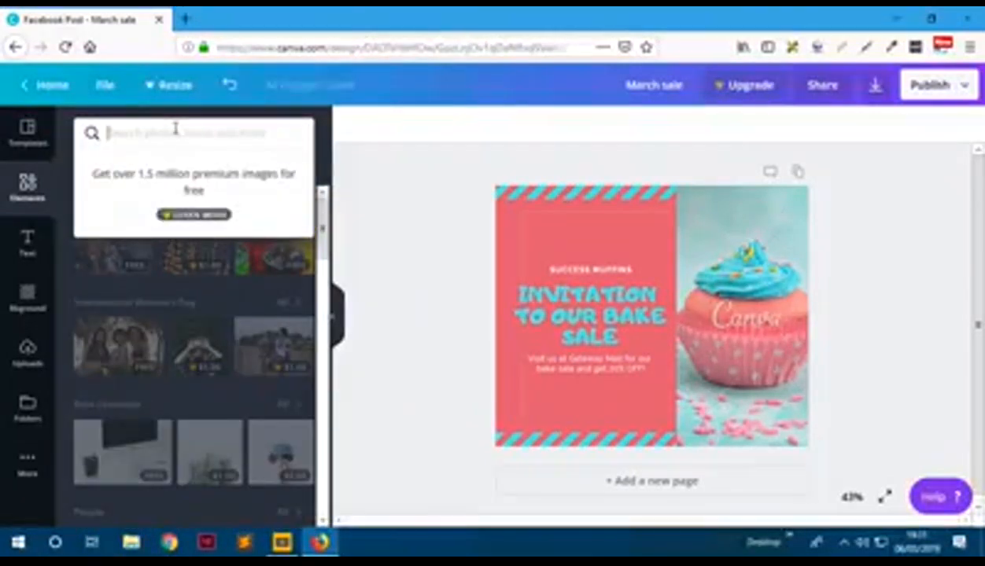
text(cu)
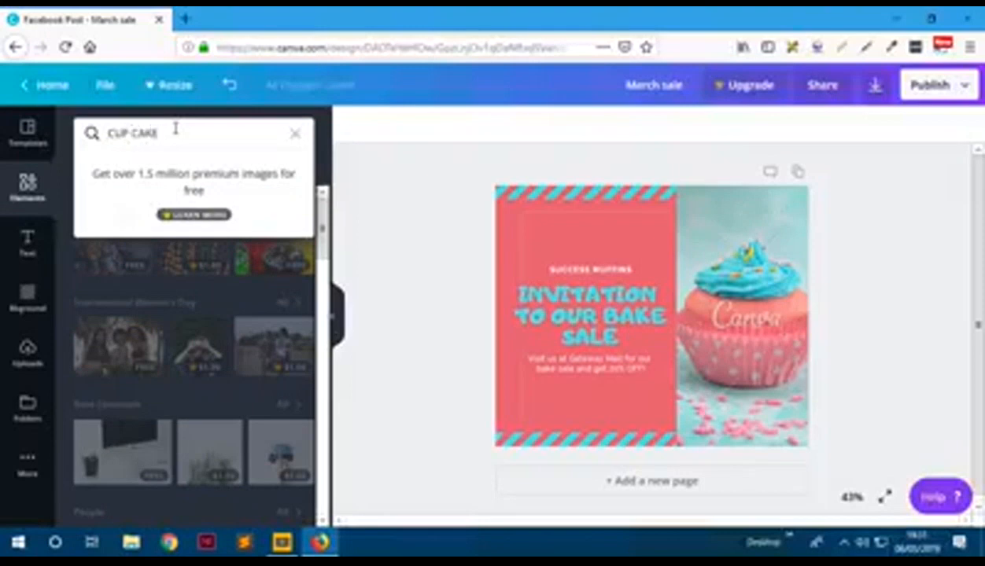
key(Return)
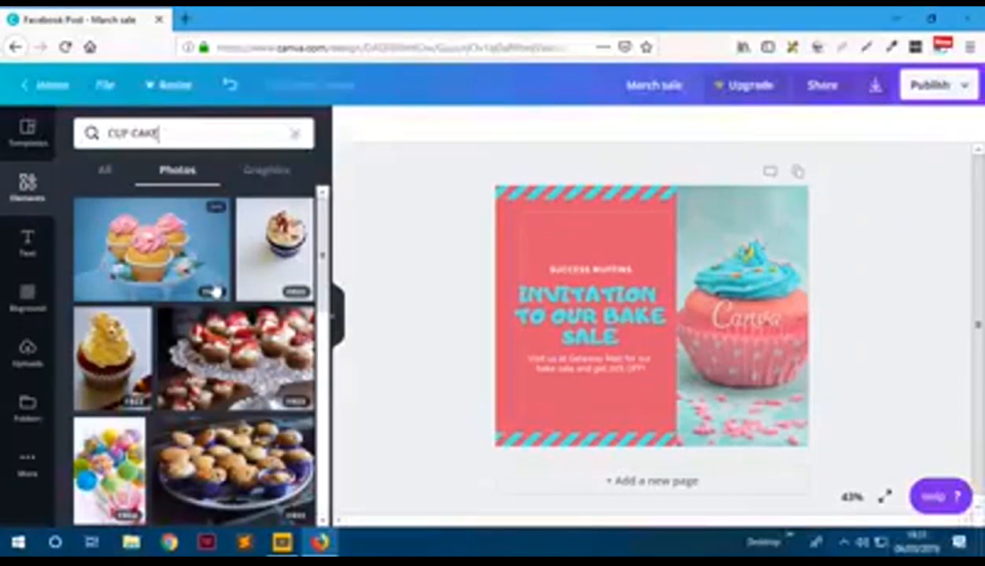
scroll(211, 290, down, 3)
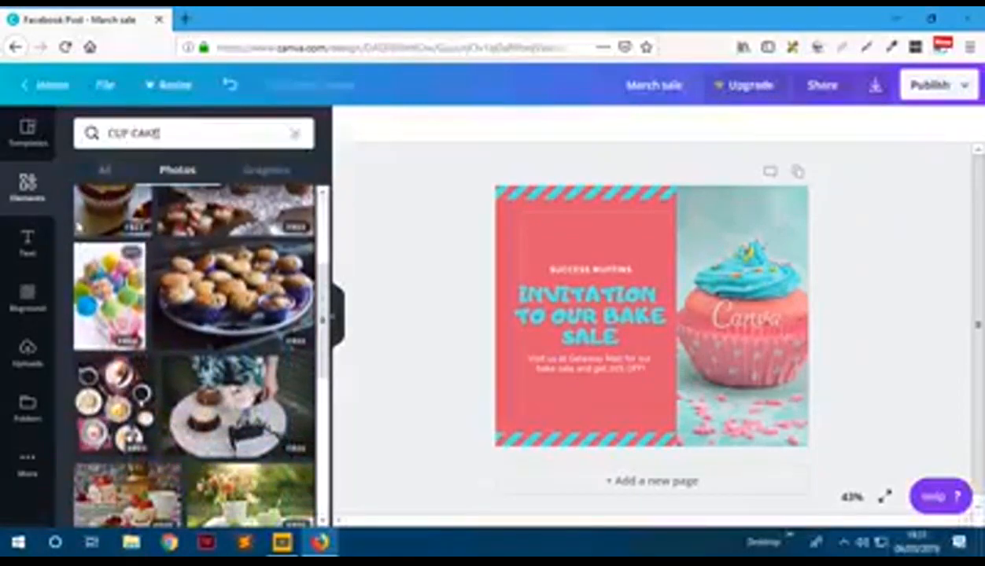
scroll(142, 336, down, 3)
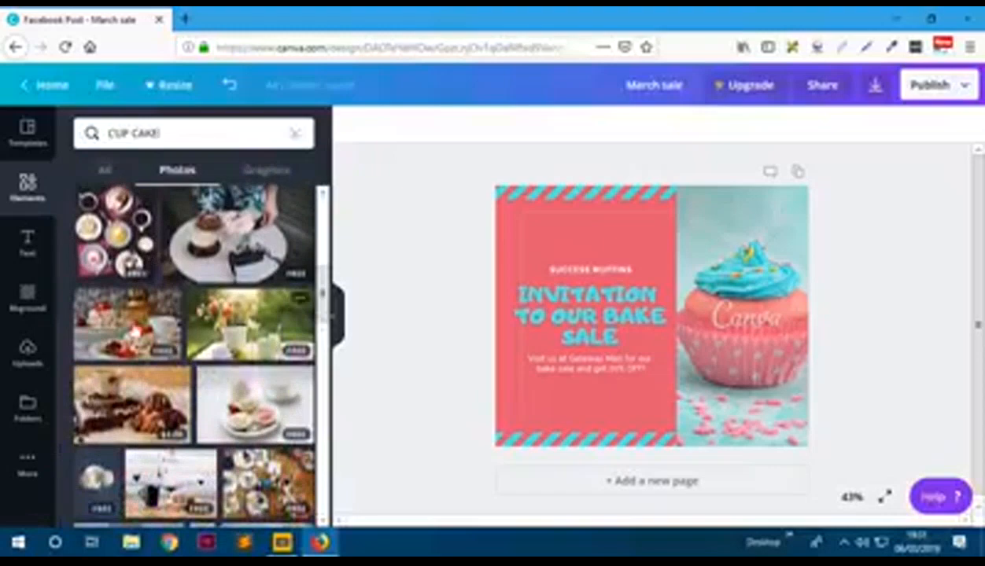
scroll(228, 358, down, 3)
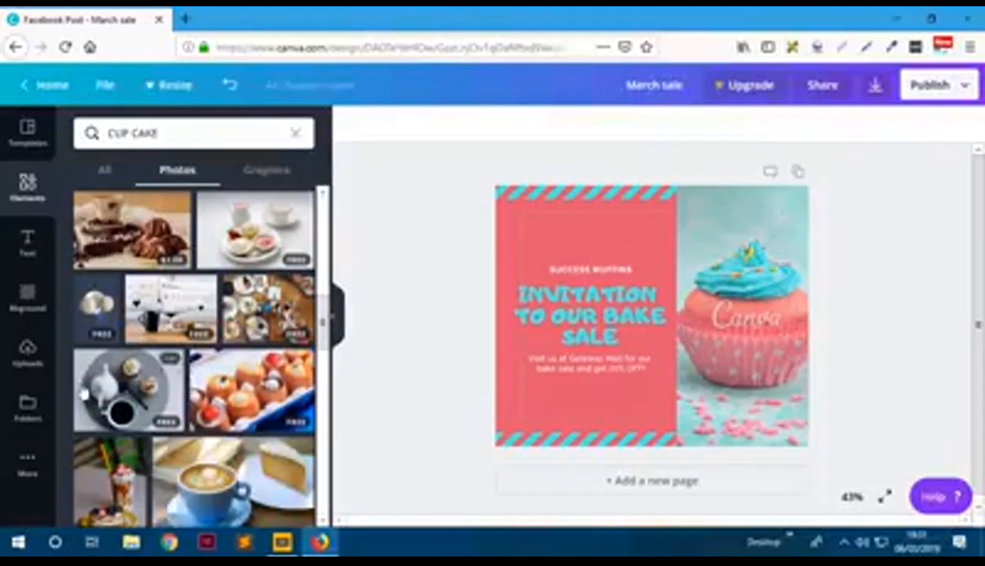
scroll(197, 354, down, 5)
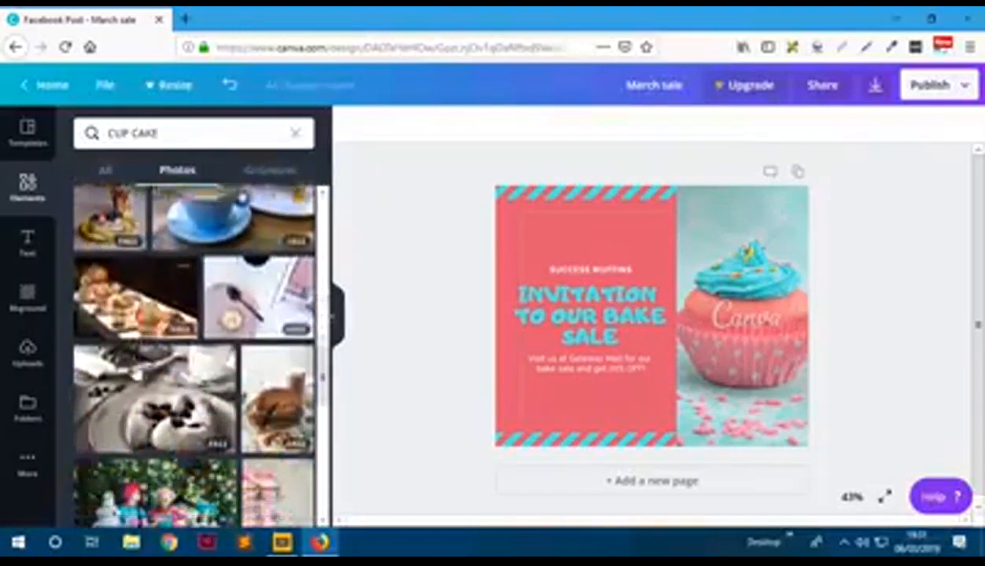
key(Return)
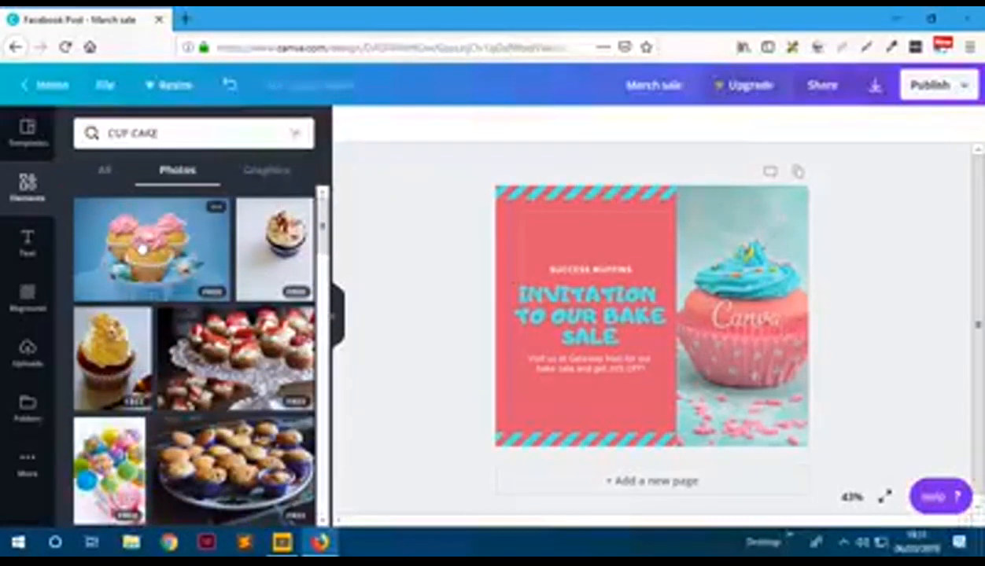
- Put the pink cupcakes photo in the right-hand frame, sliding it right to show more of the stand
drag(142, 244, 696, 334)
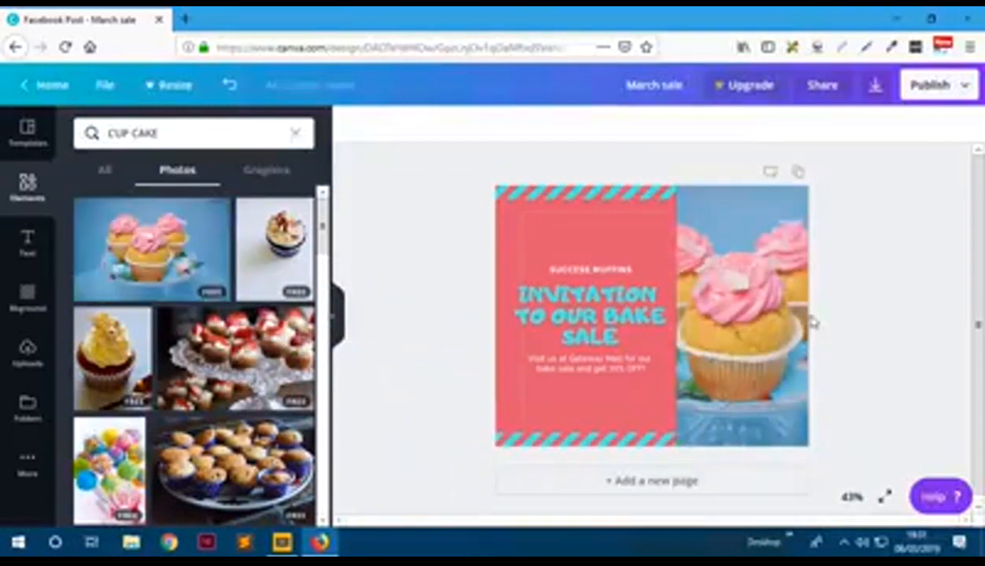
click(739, 330)
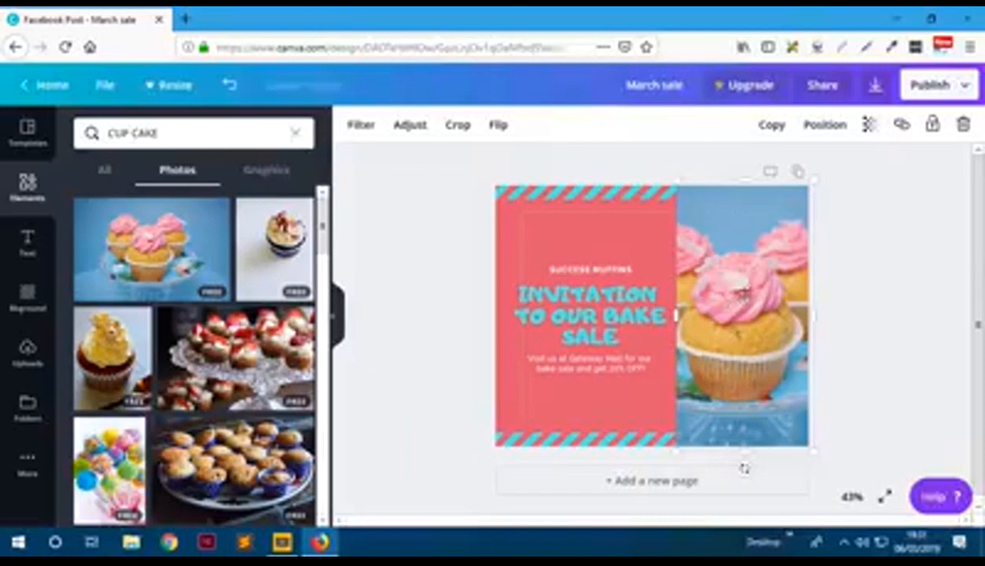
double_click(732, 306)
drag(730, 299, 798, 298)
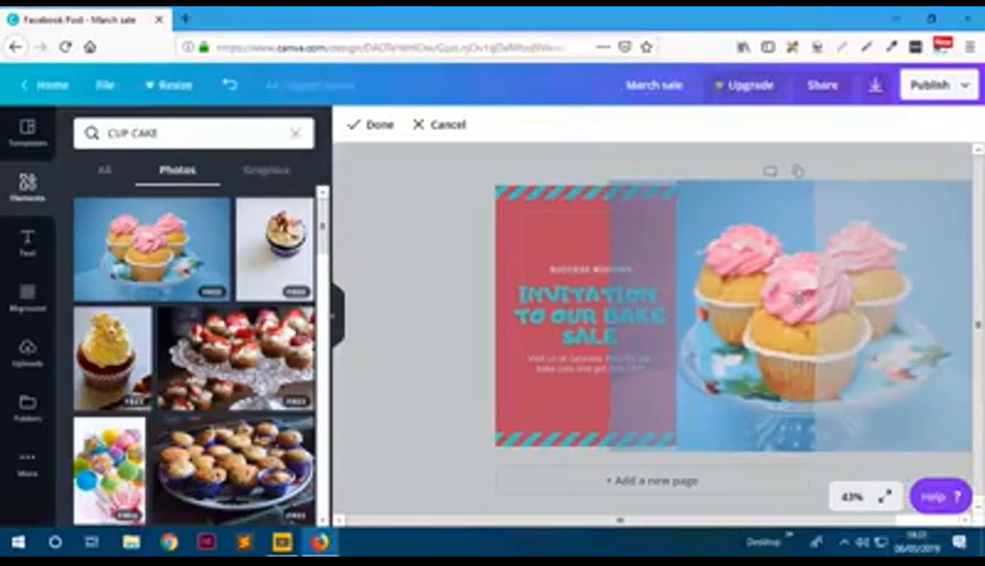
click(443, 301)
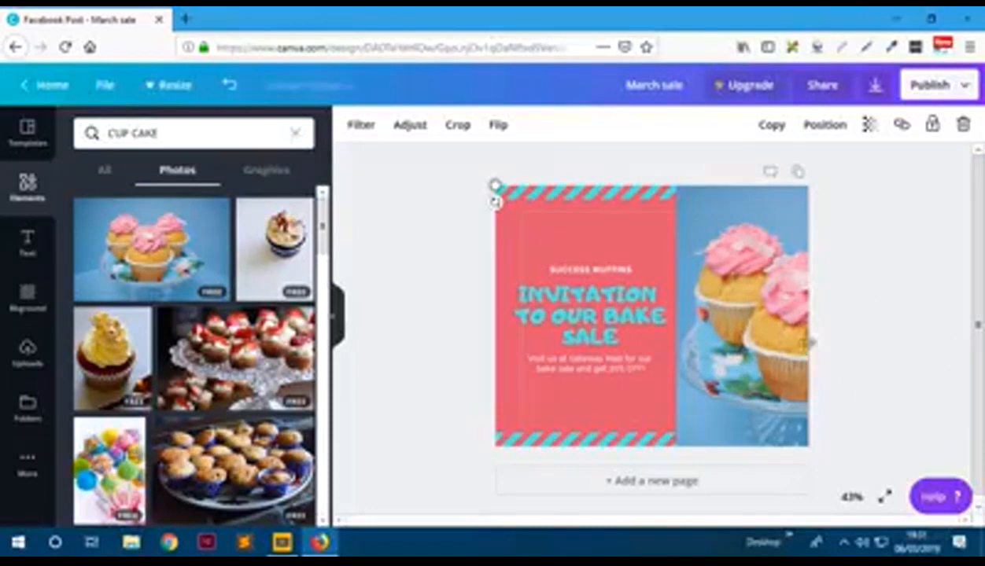
click(848, 360)
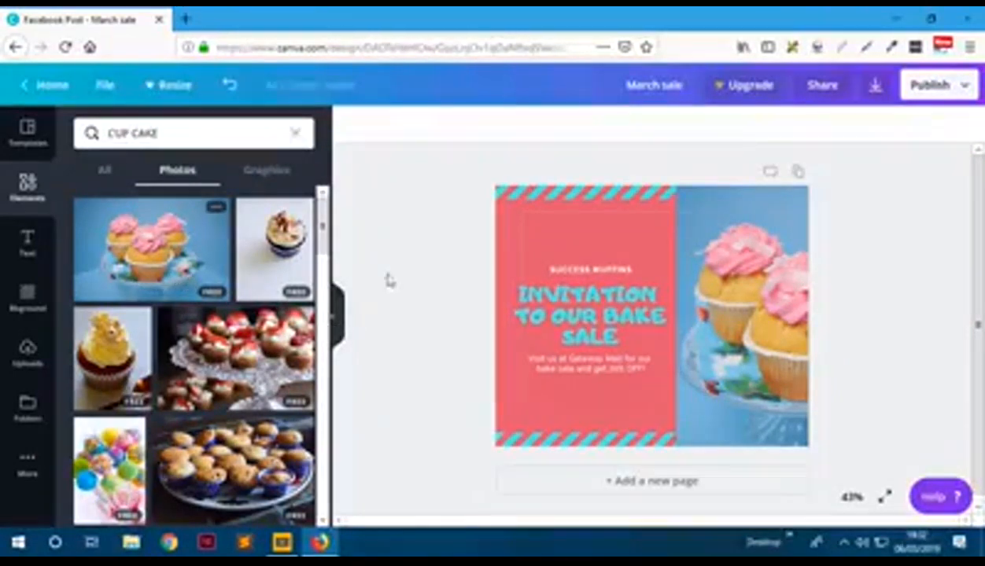
- Place the small 'T's & C's apply' note at the photo's bottom-right corner in white
click(27, 244)
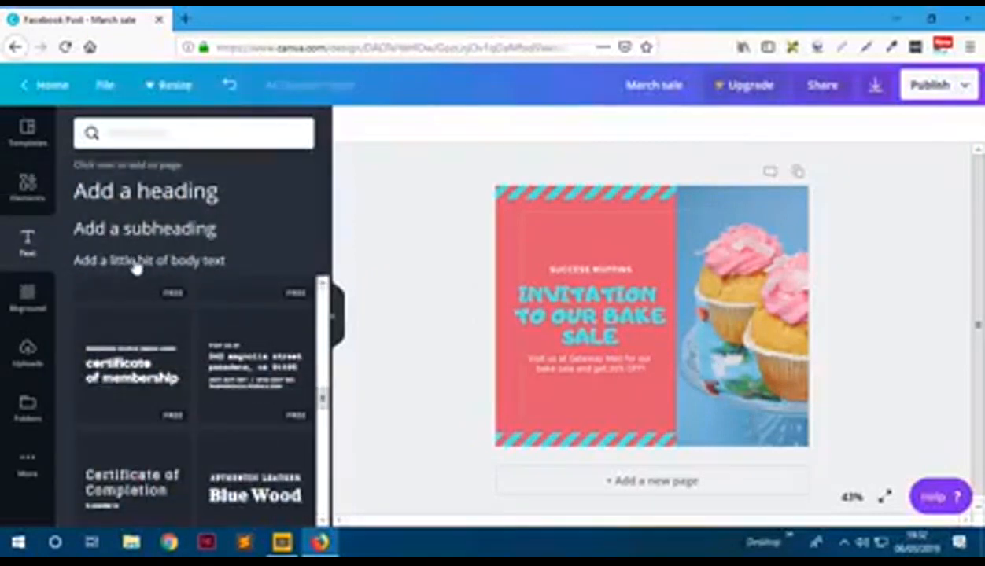
click(136, 264)
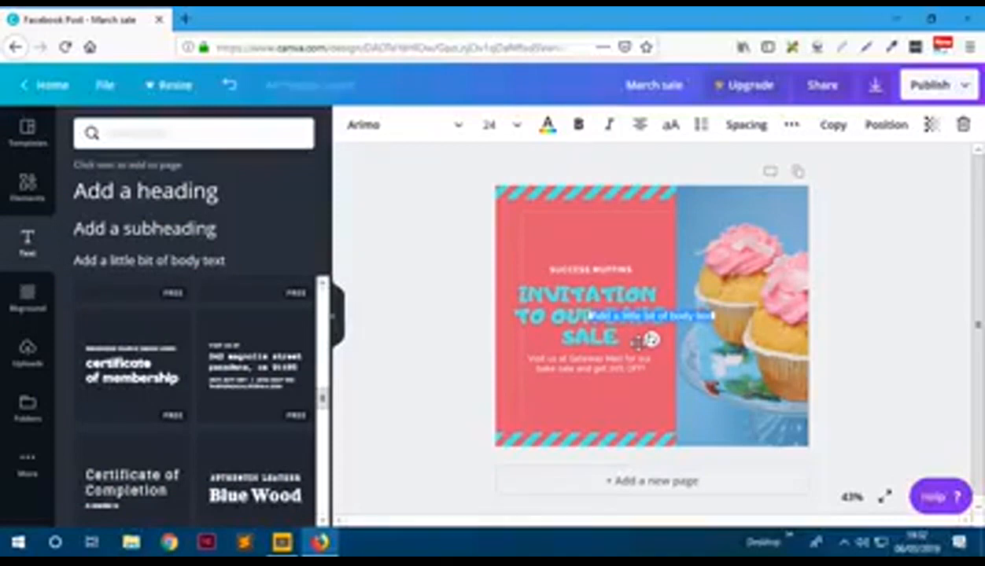
key(Delete)
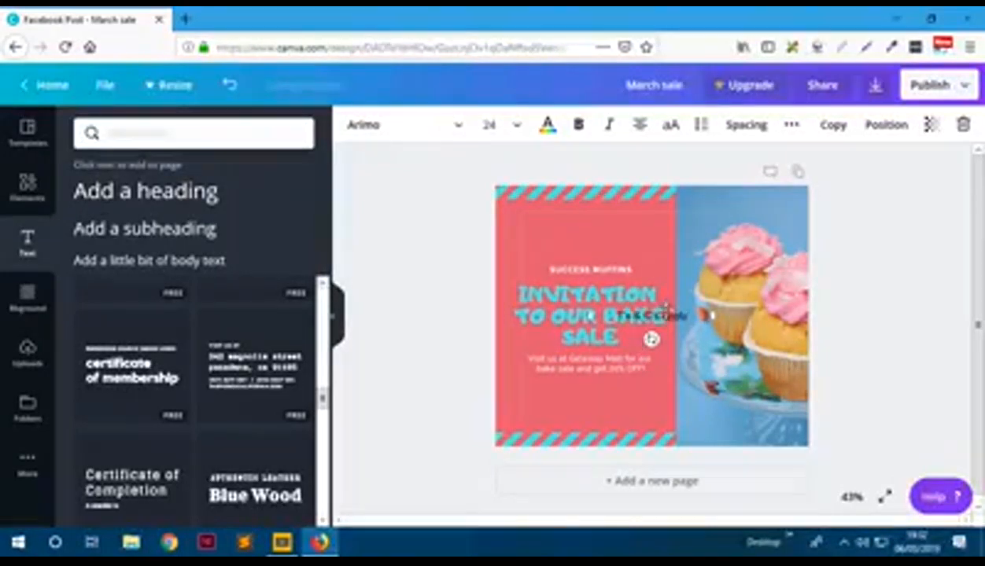
drag(651, 339, 733, 464)
drag(777, 432, 786, 426)
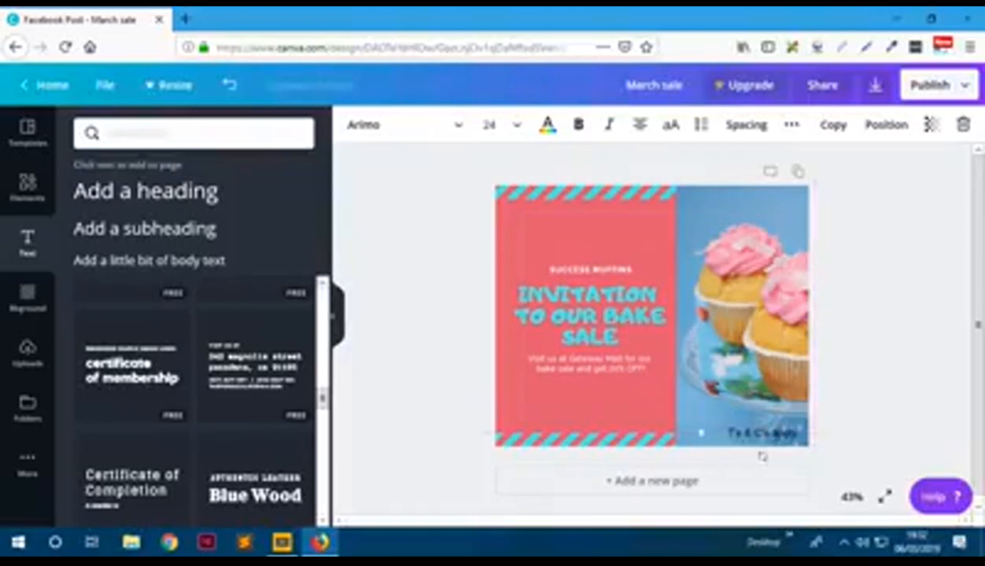
click(548, 126)
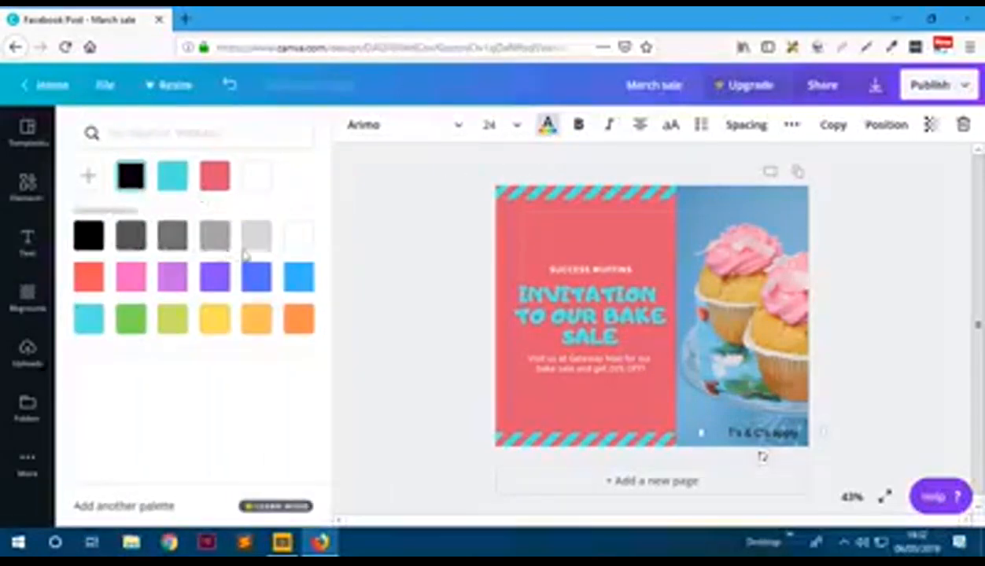
click(297, 236)
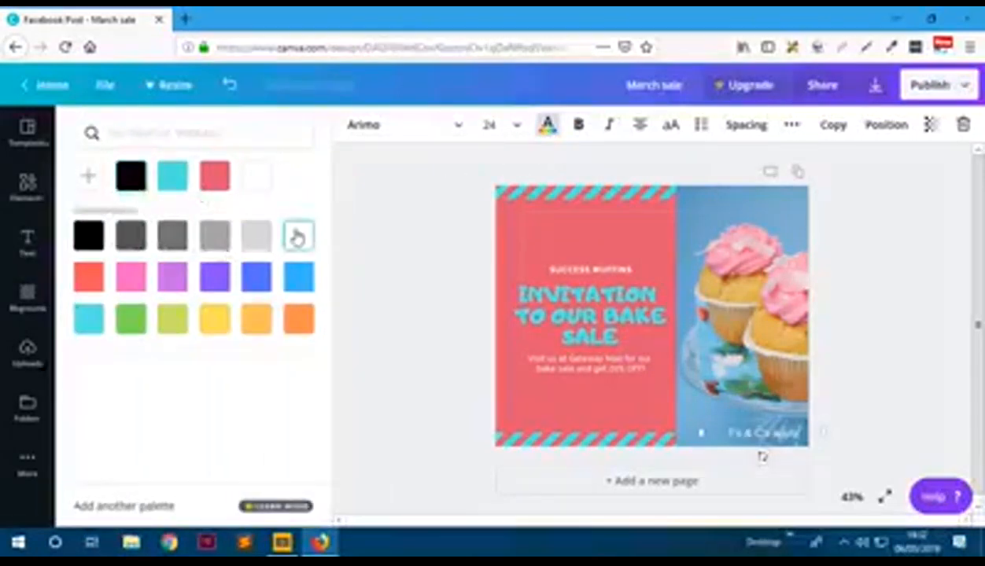
click(423, 272)
- Change the note's font to Aleo Light
click(760, 435)
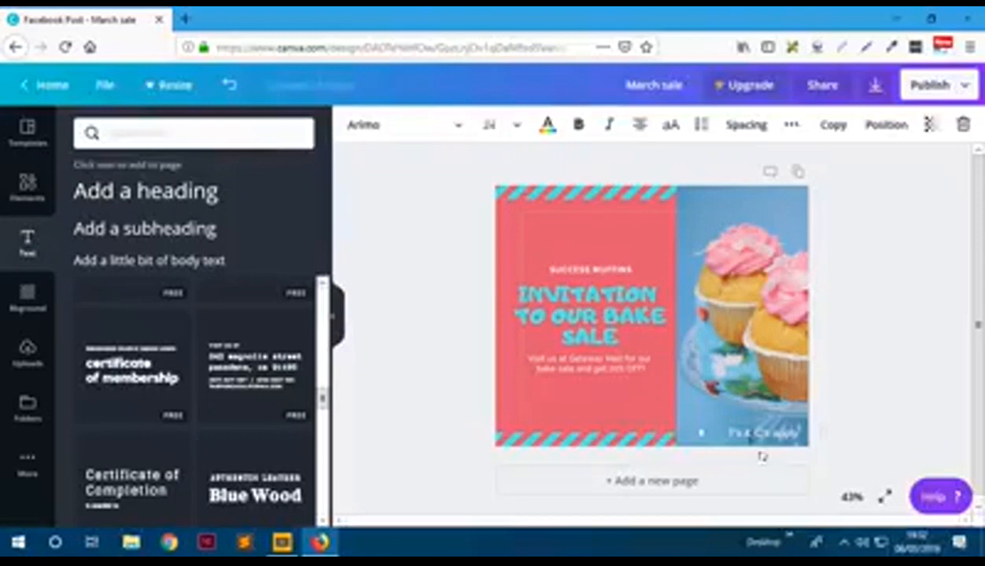
click(378, 130)
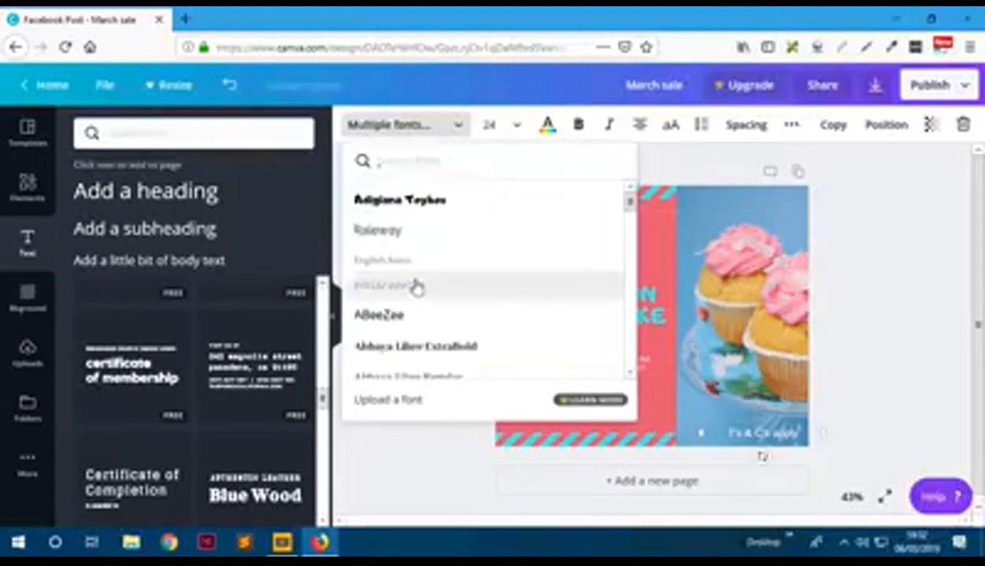
scroll(414, 286, down, 2)
scroll(417, 288, down, 8)
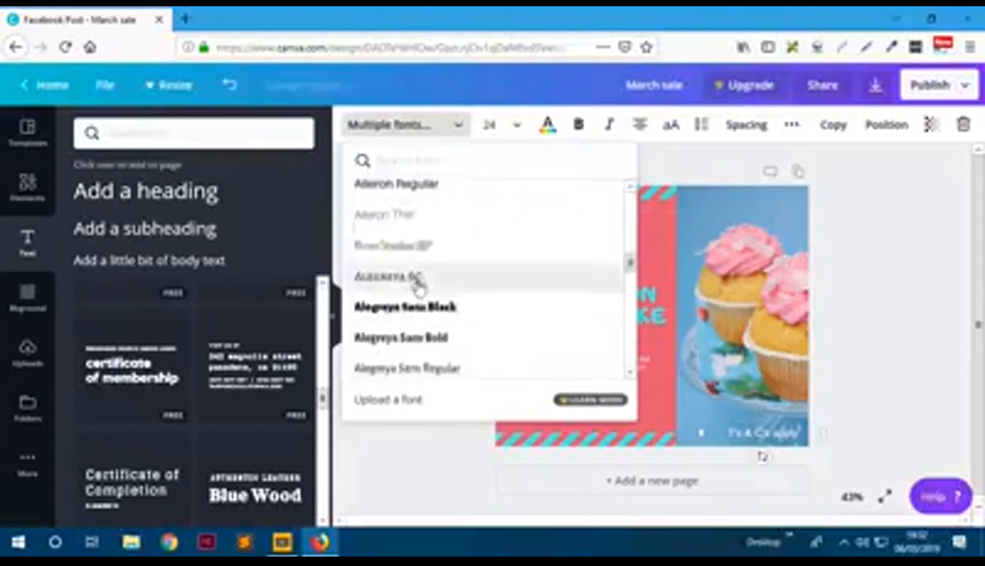
scroll(419, 288, down, 3)
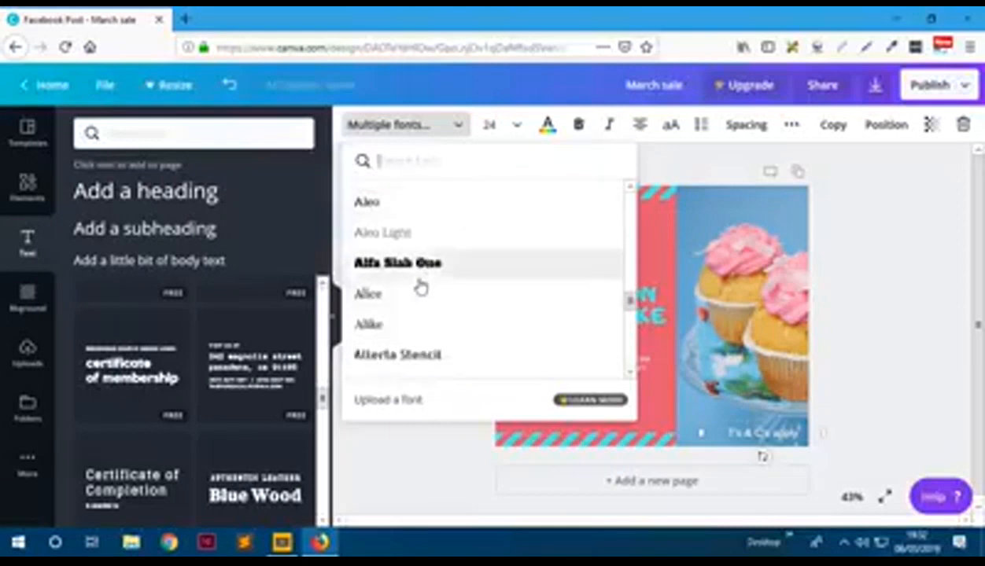
click(409, 239)
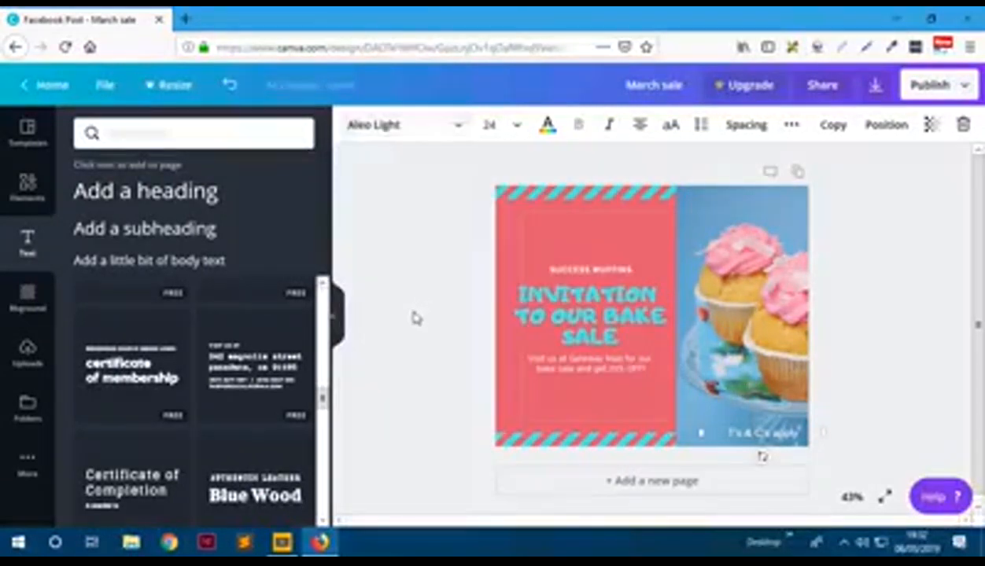
click(416, 317)
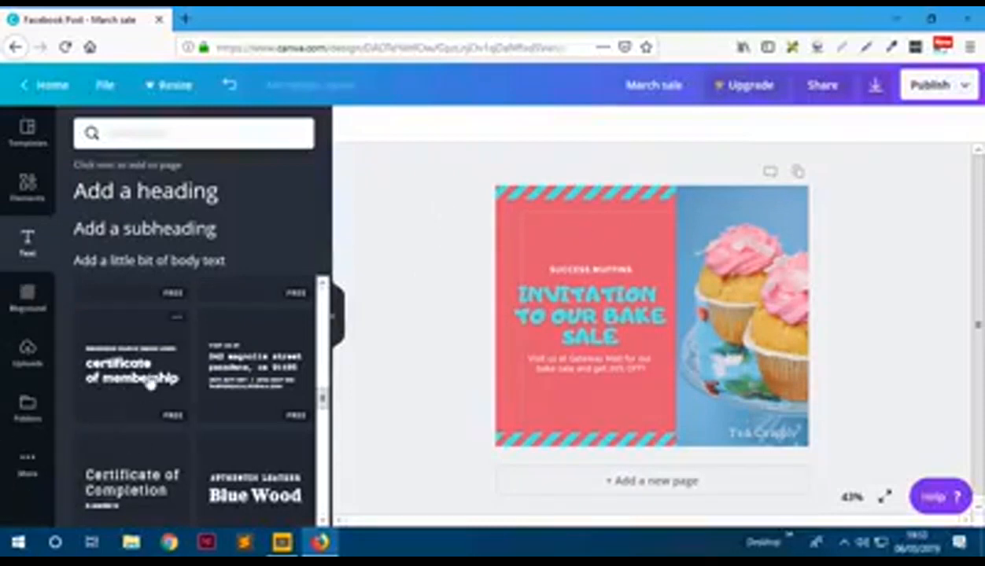
- Download the design as 'March sale.png' and confirm it appears in Firefox's downloads
click(936, 94)
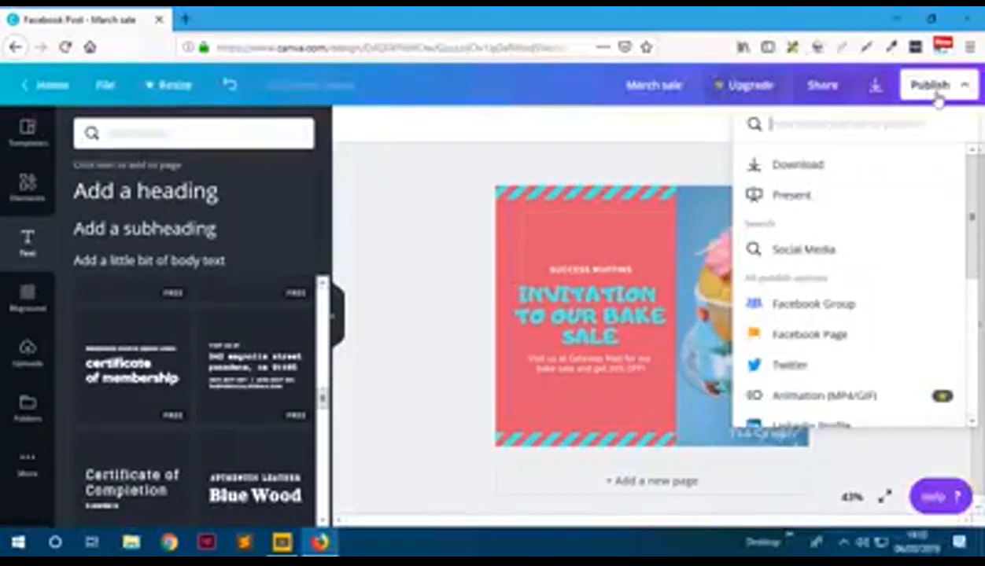
click(798, 166)
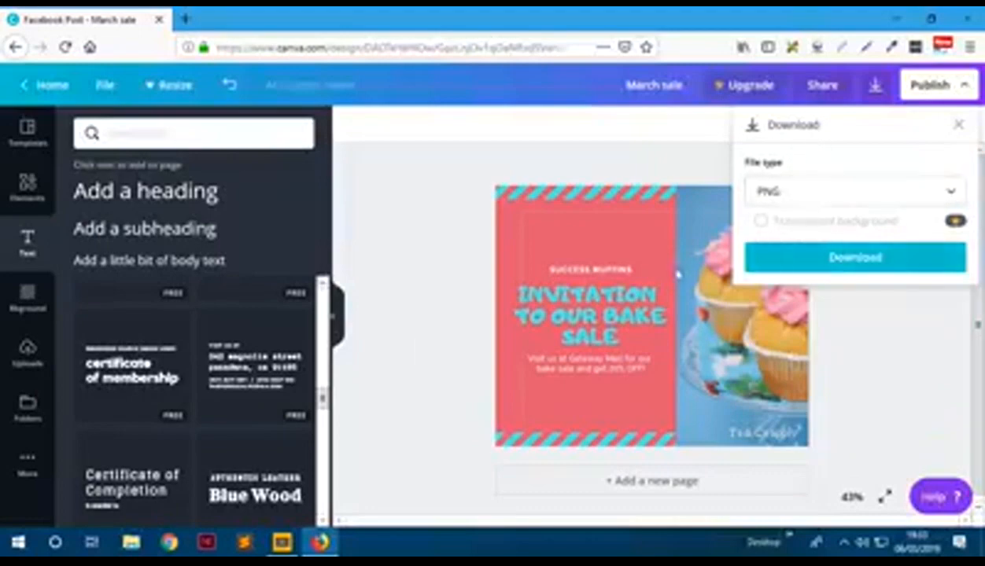
click(826, 265)
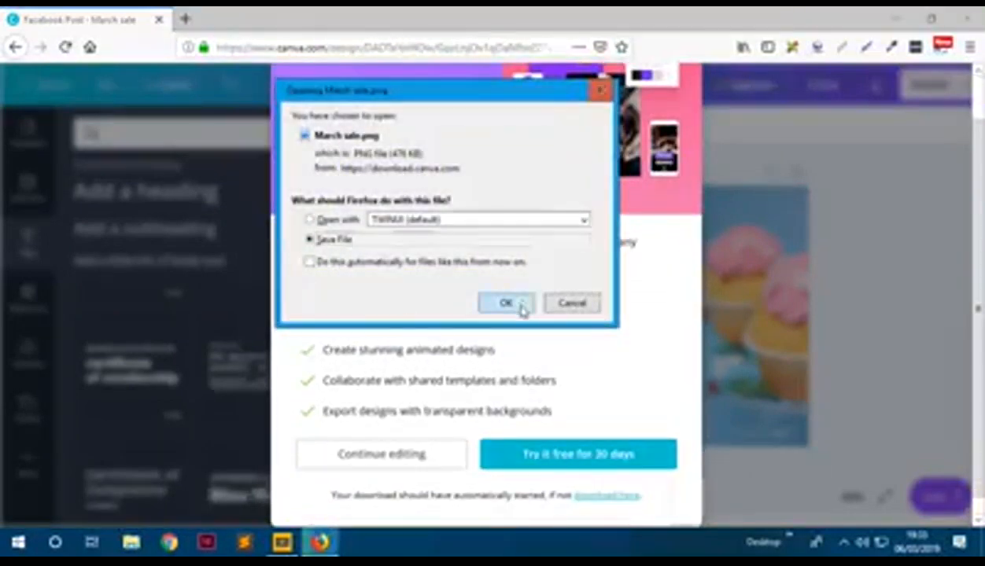
click(521, 305)
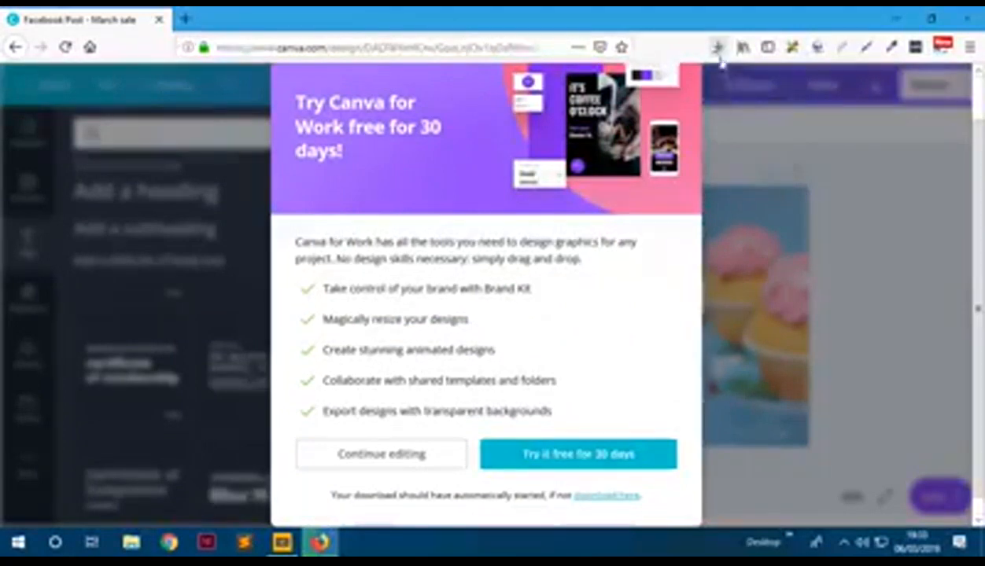
scroll(740, 238, up, 1)
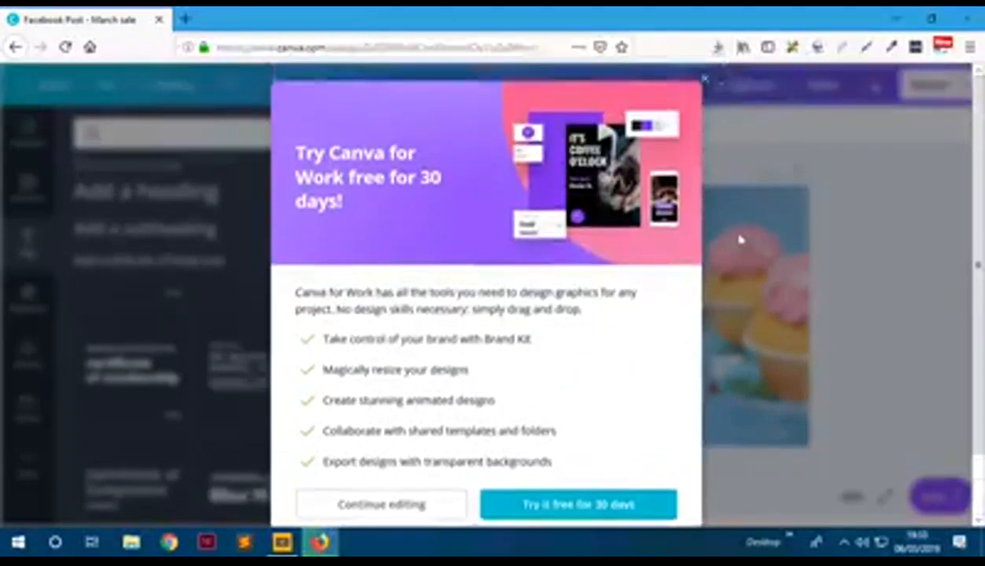
click(702, 87)
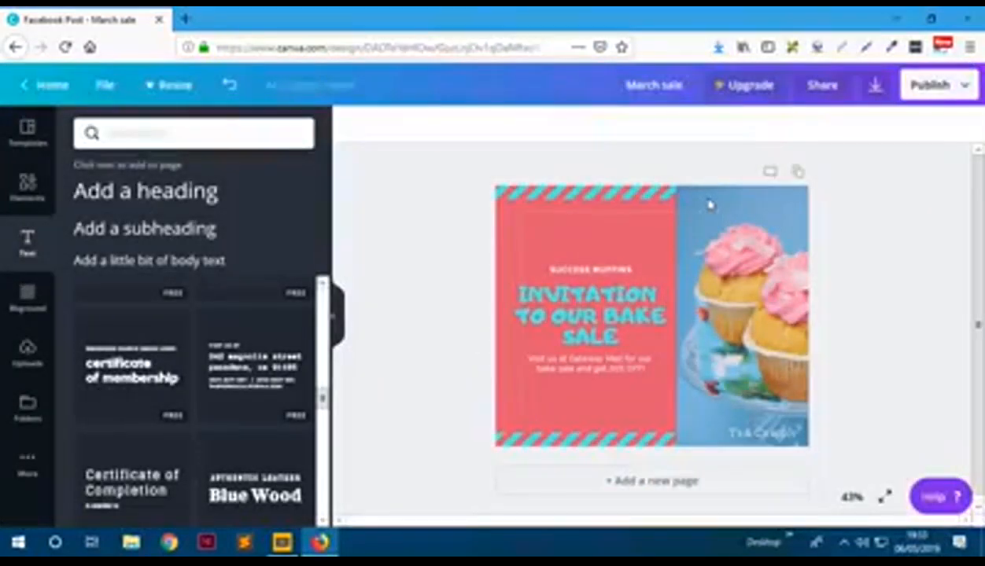
click(719, 47)
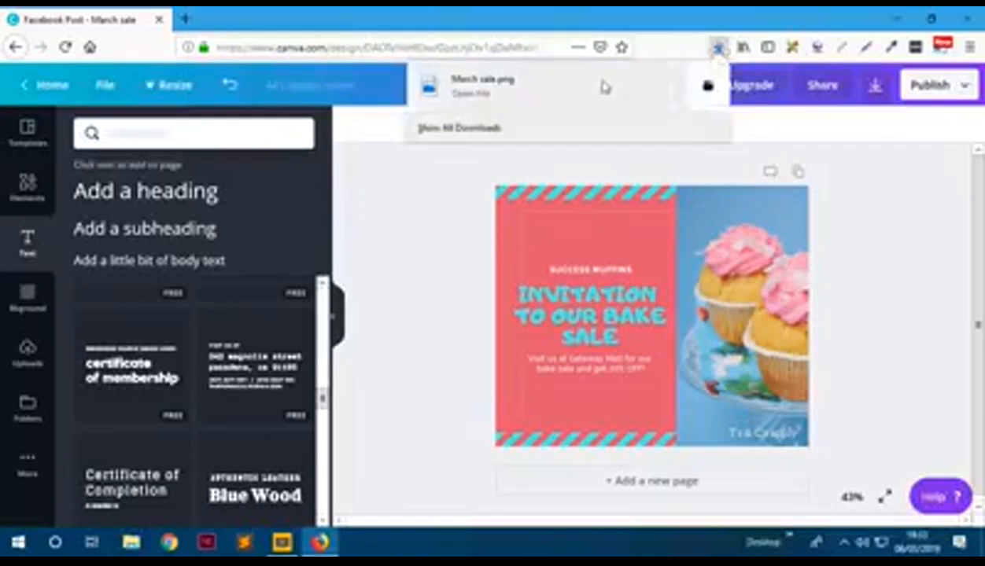
click(648, 45)
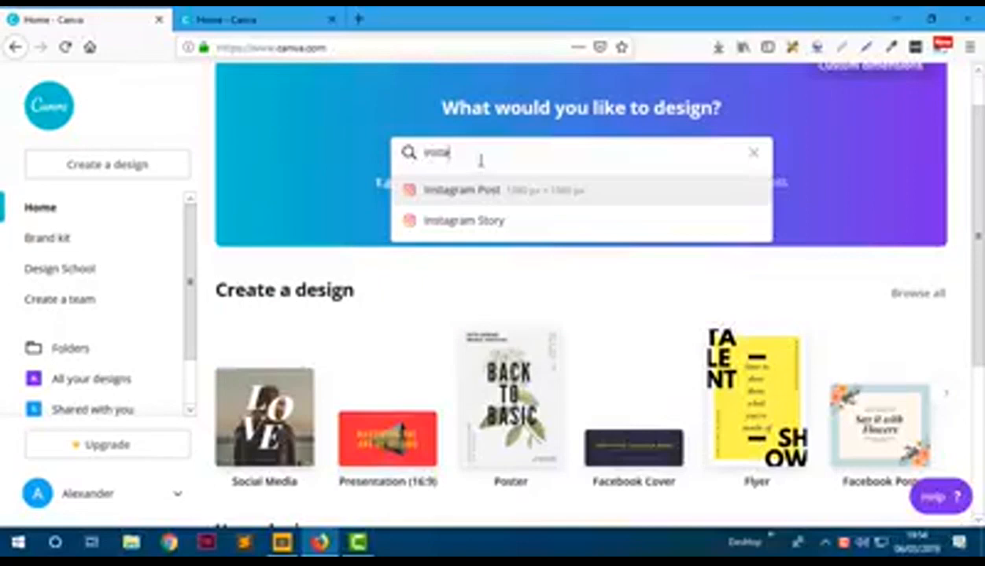
- Start a new blank Facebook Ad design
double_click(481, 161)
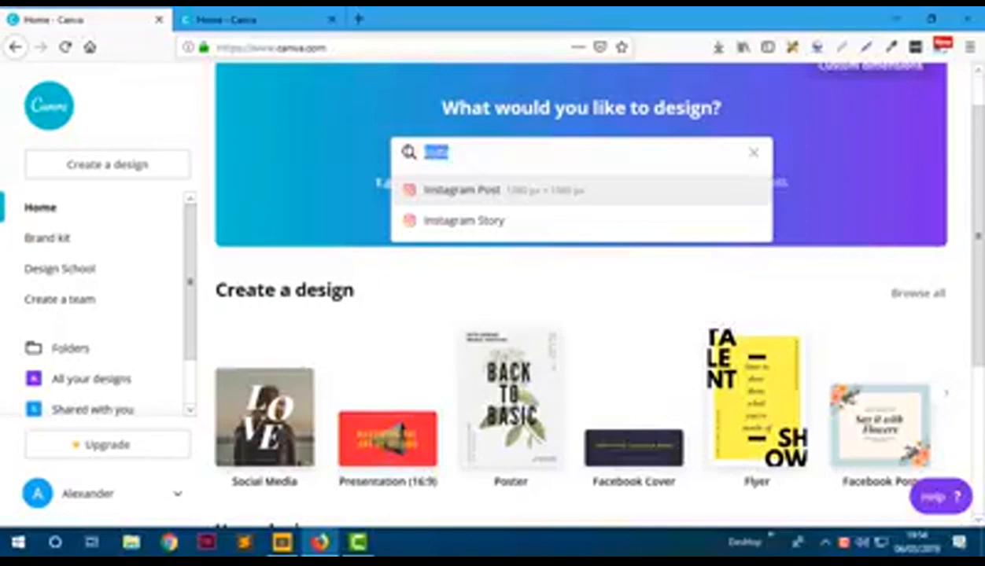
text(facebook ad)
click(442, 189)
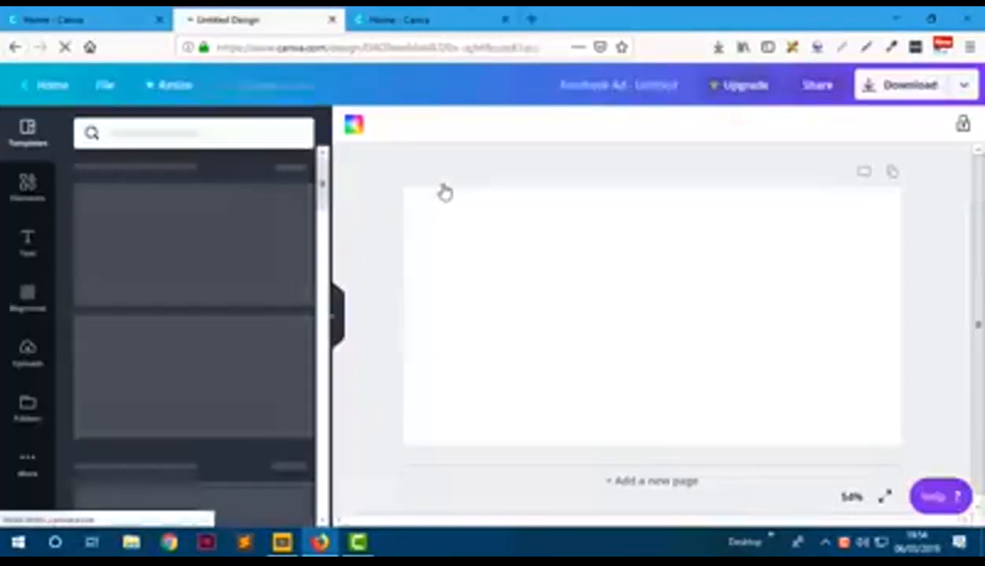
- Find the Winslough Bakery template in Templates and apply it to the blank page
scroll(199, 343, down, 1)
scroll(199, 344, down, 3)
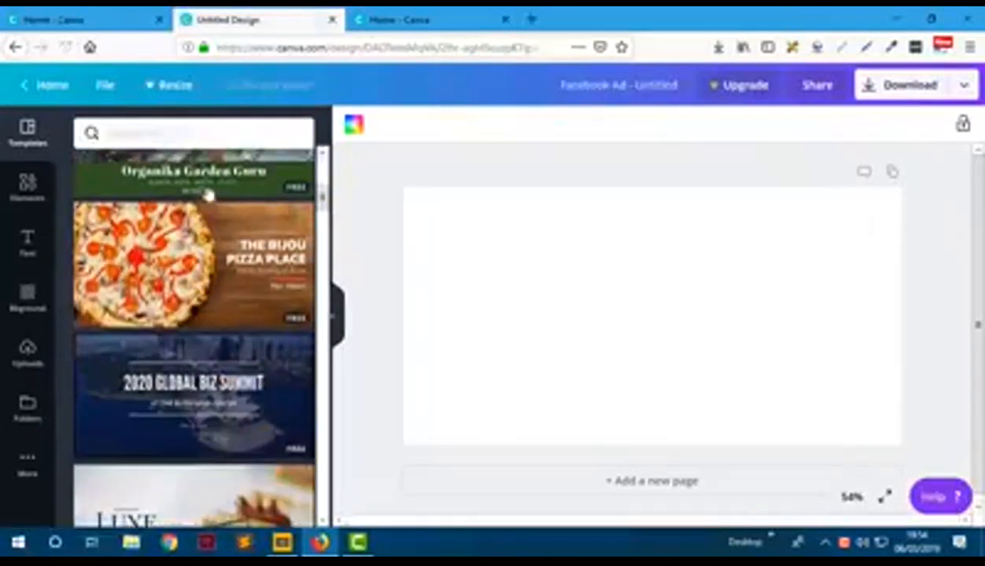
click(195, 133)
text(cosmetic)
key(Return)
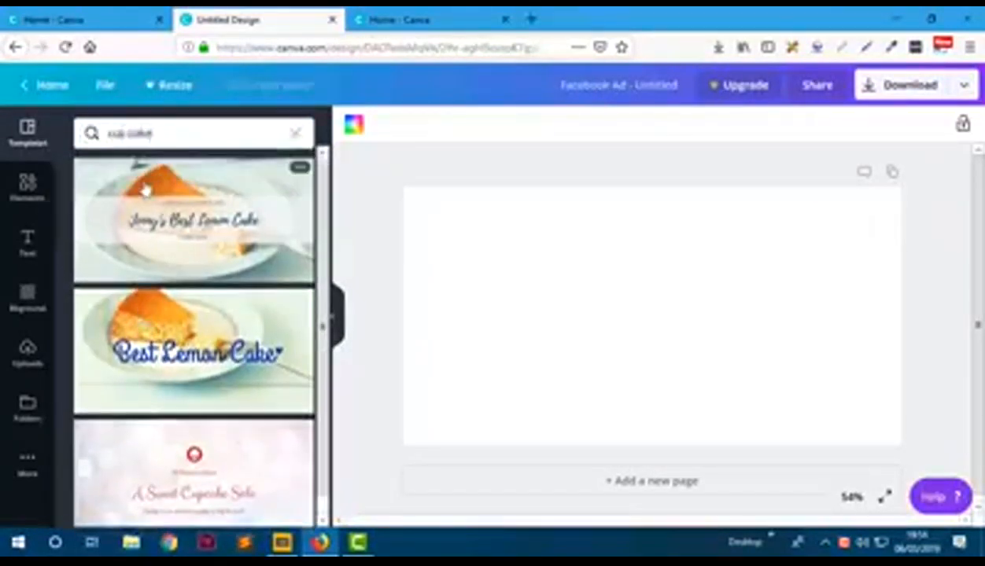
click(296, 132)
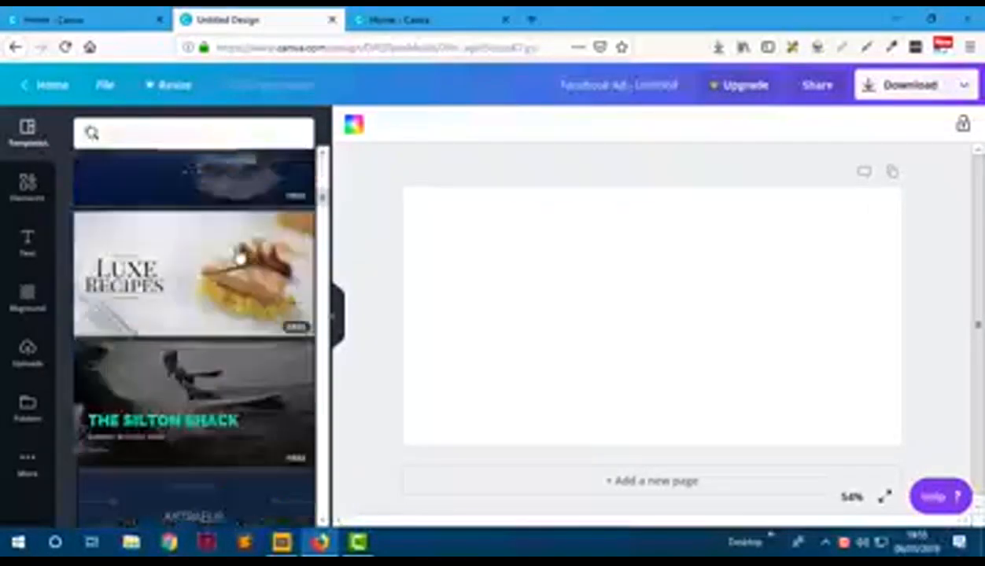
scroll(239, 258, down, 5)
scroll(240, 257, down, 15)
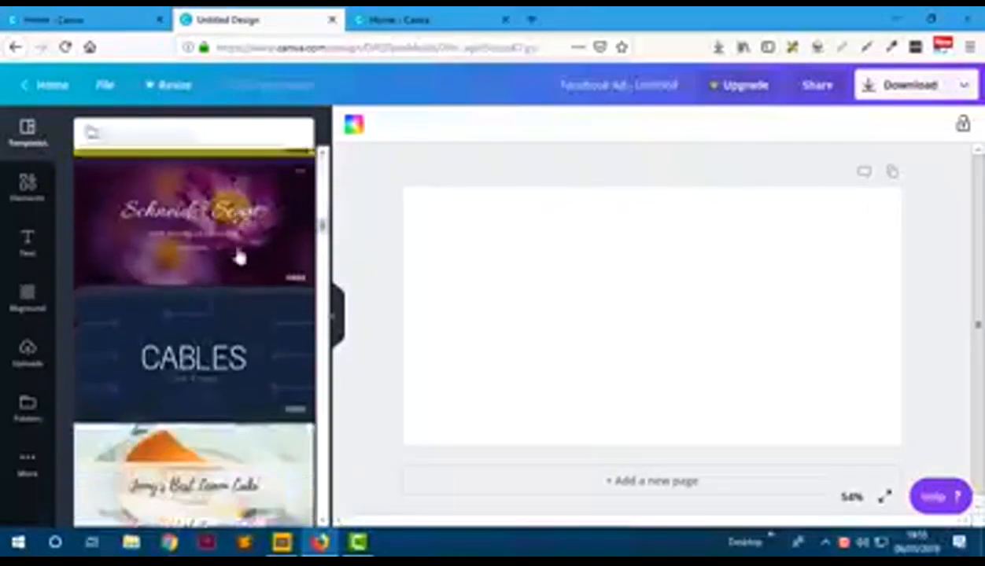
scroll(240, 257, down, 15)
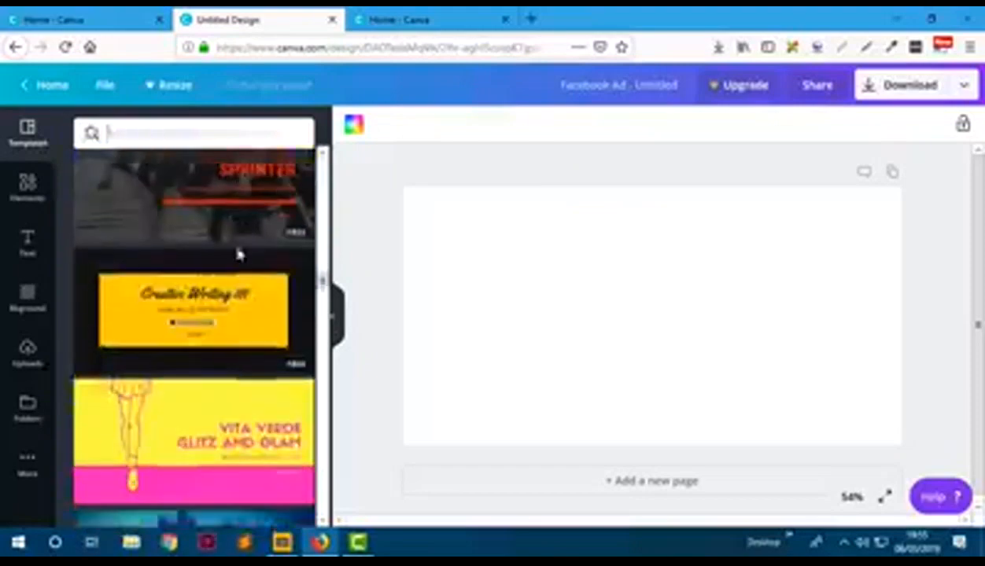
scroll(238, 257, down, 10)
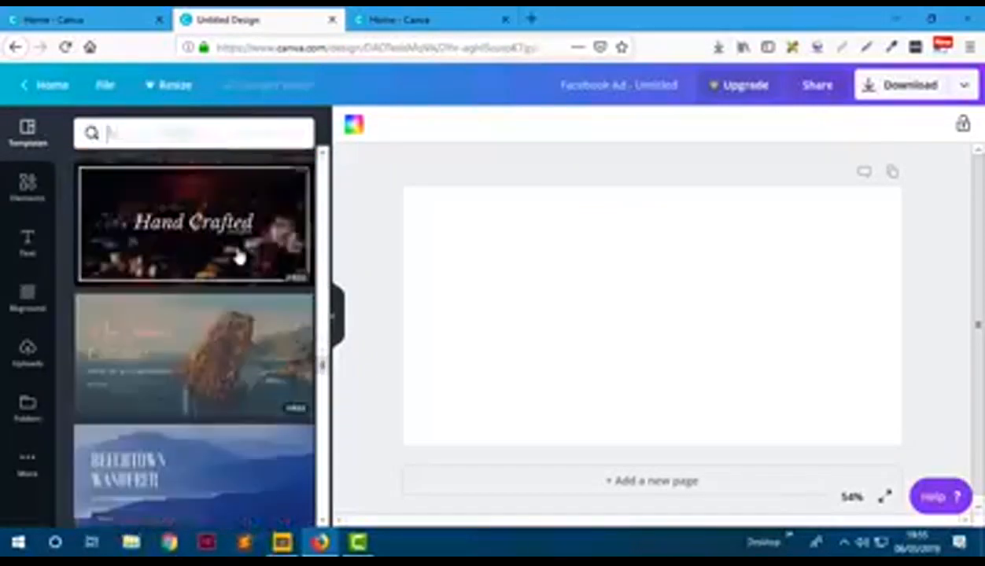
click(252, 306)
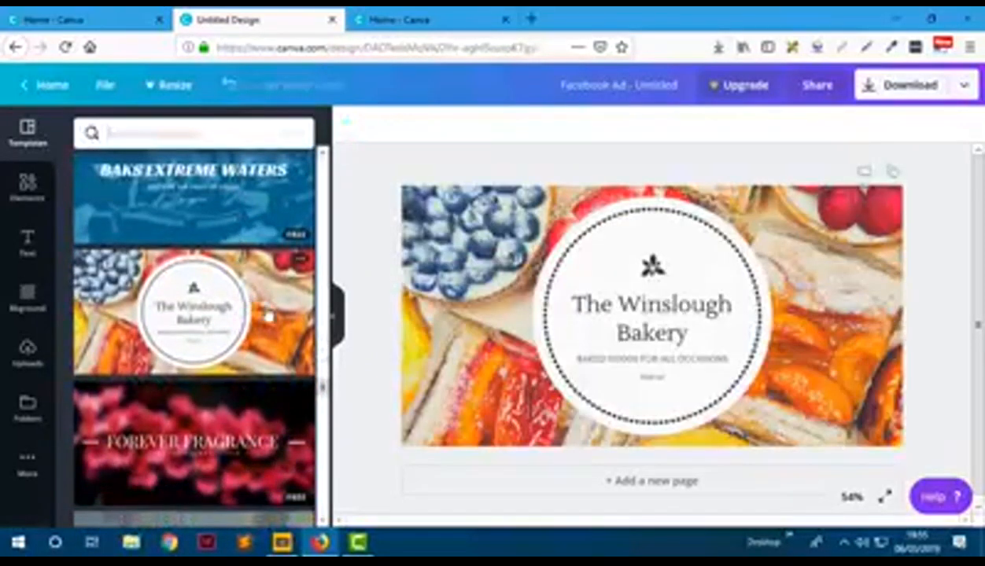
- Replace the badge title 'The Winslough Bakery' with 'Success Muffins'
click(672, 333)
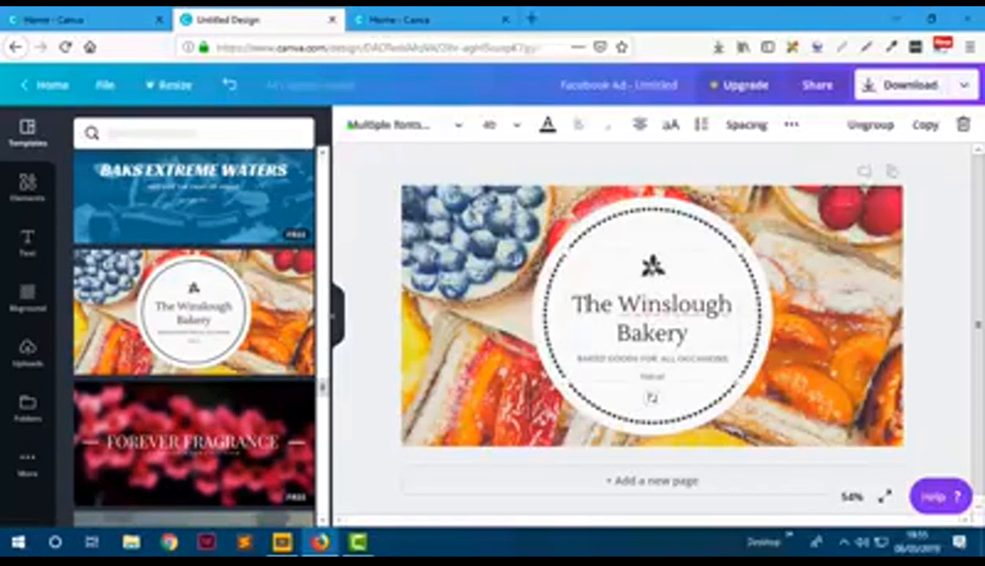
drag(572, 303, 699, 334)
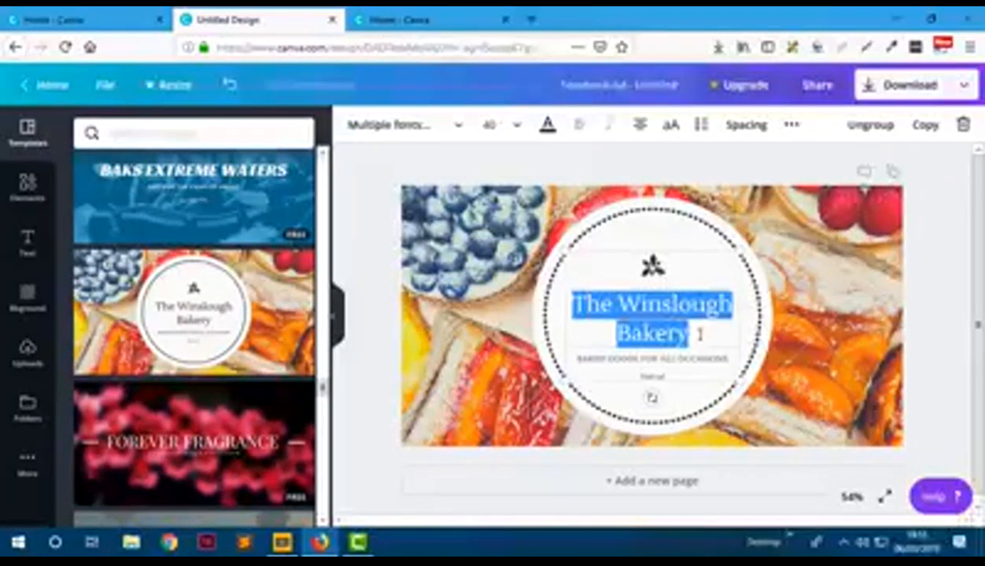
key(BackSpace)
key(ctrl+z)
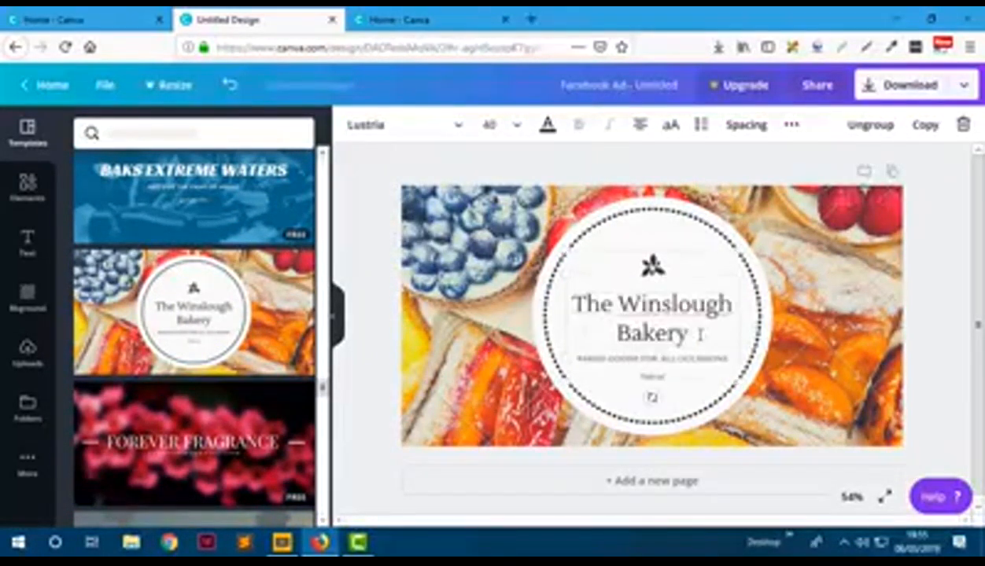
drag(674, 334, 549, 302)
key(BackSpace)
text(Suy)
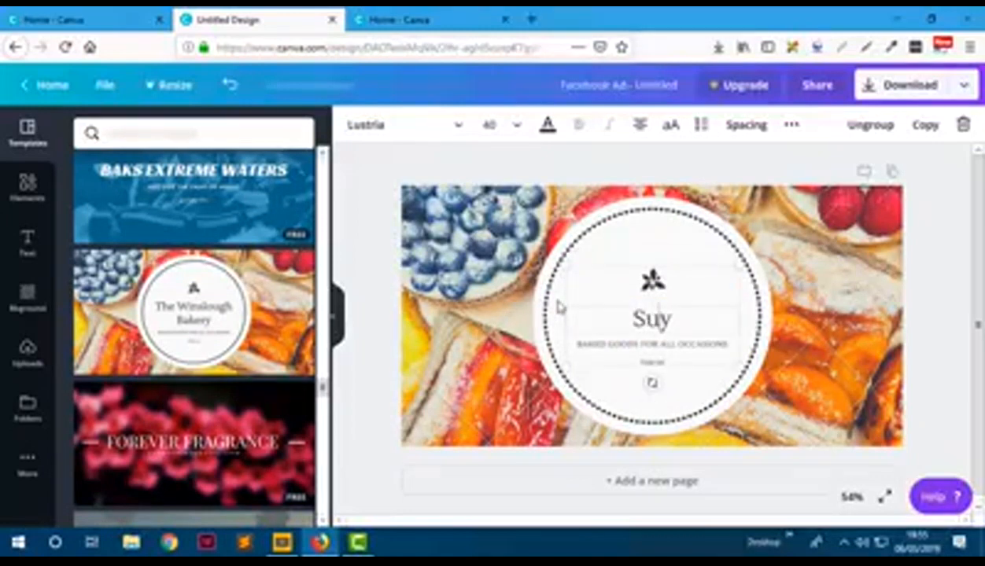
key(Delete)
text(ccess Muffins)
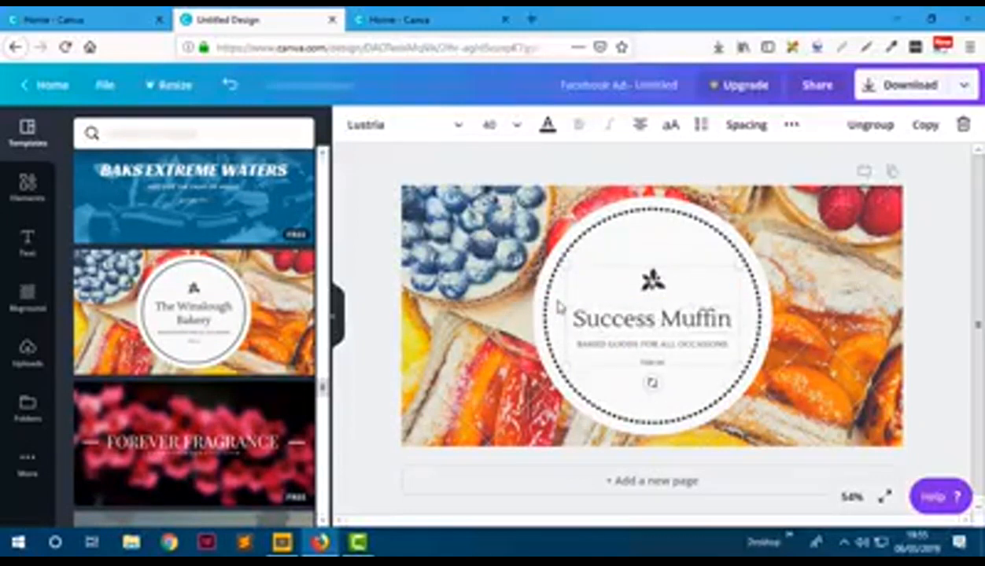
- Rewrite the subtitle as 'IT'S A MUFFIN, THAT DOES MORE'
double_click(650, 344)
triple_click(650, 345)
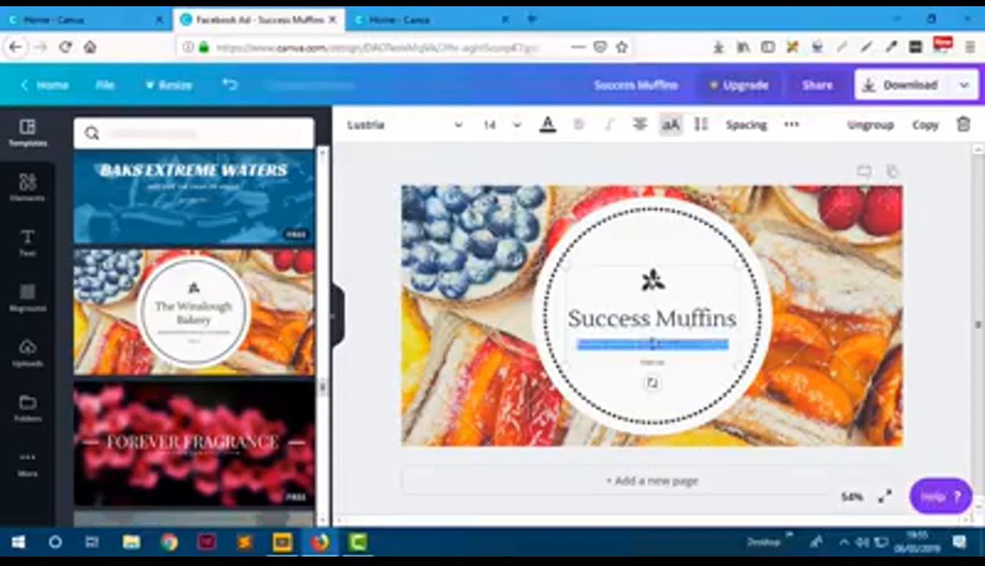
key(BackSpace)
text(IT'S A WINNING)
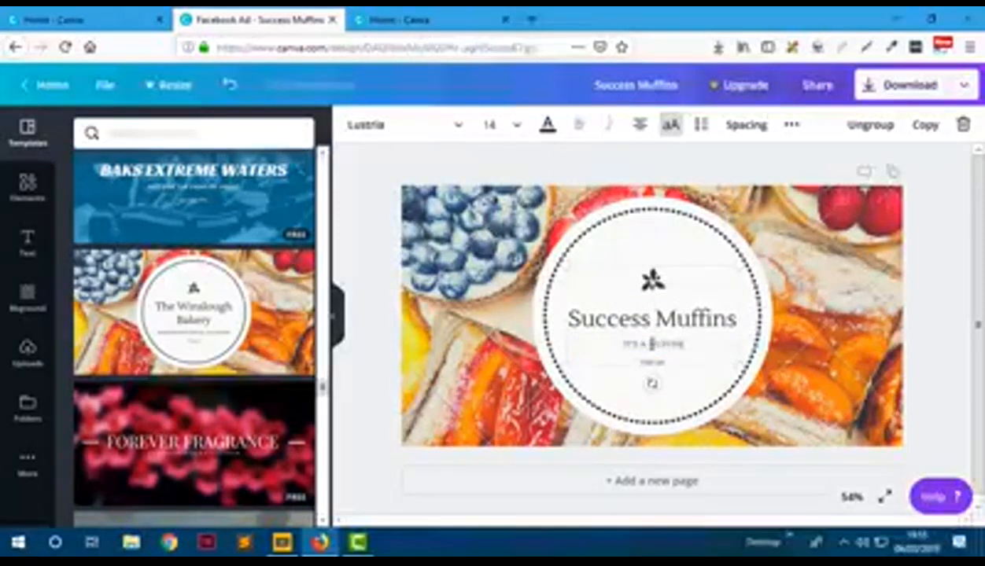
text( THAT DOES MORE)
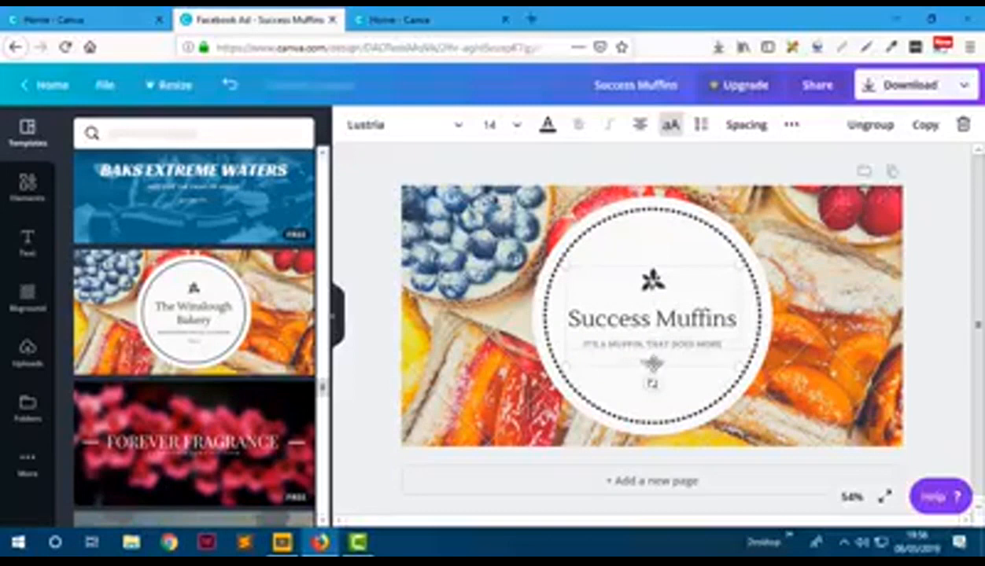
double_click(653, 362)
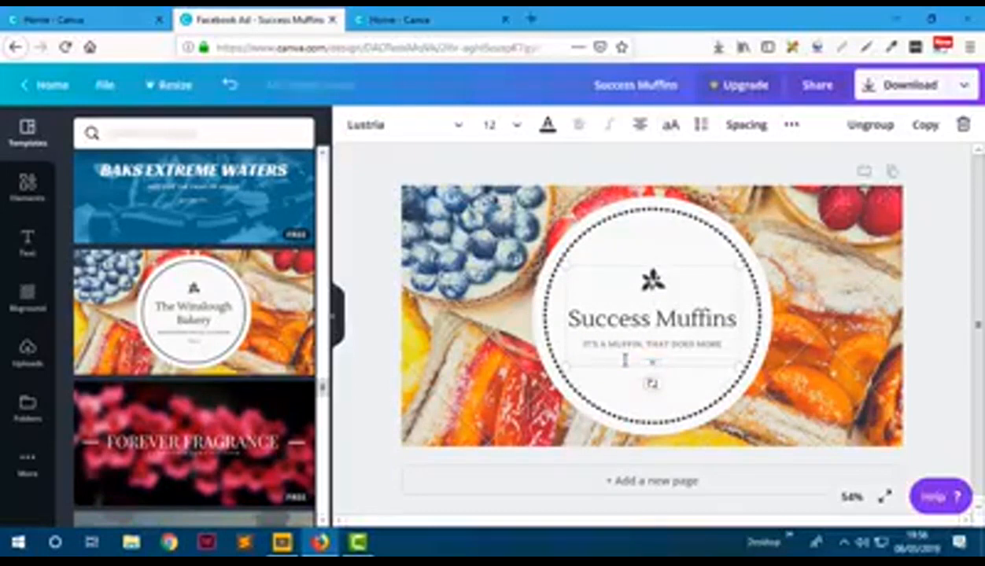
click(504, 297)
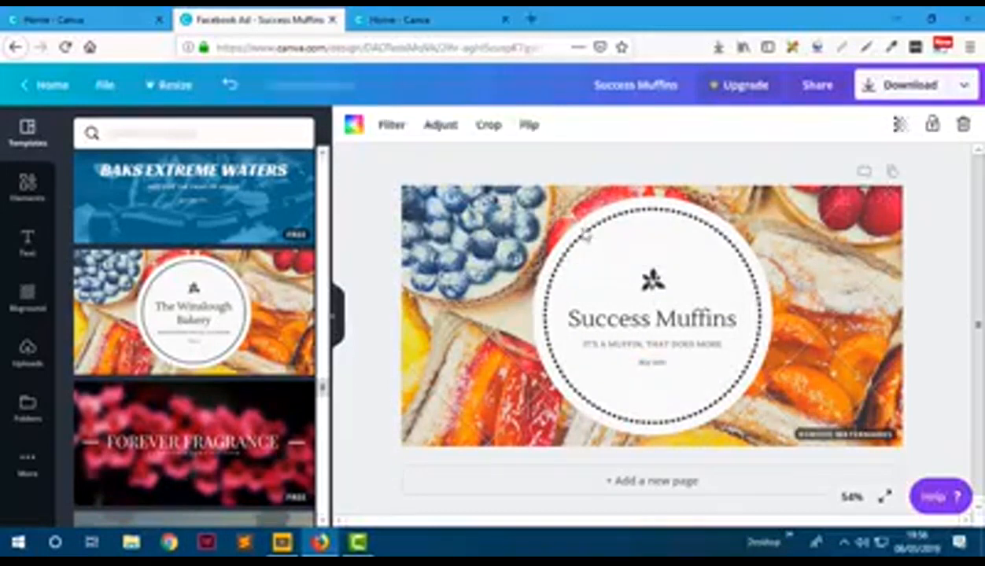
- Fill the circle dusty pink and make its dotted border white
click(579, 230)
click(353, 124)
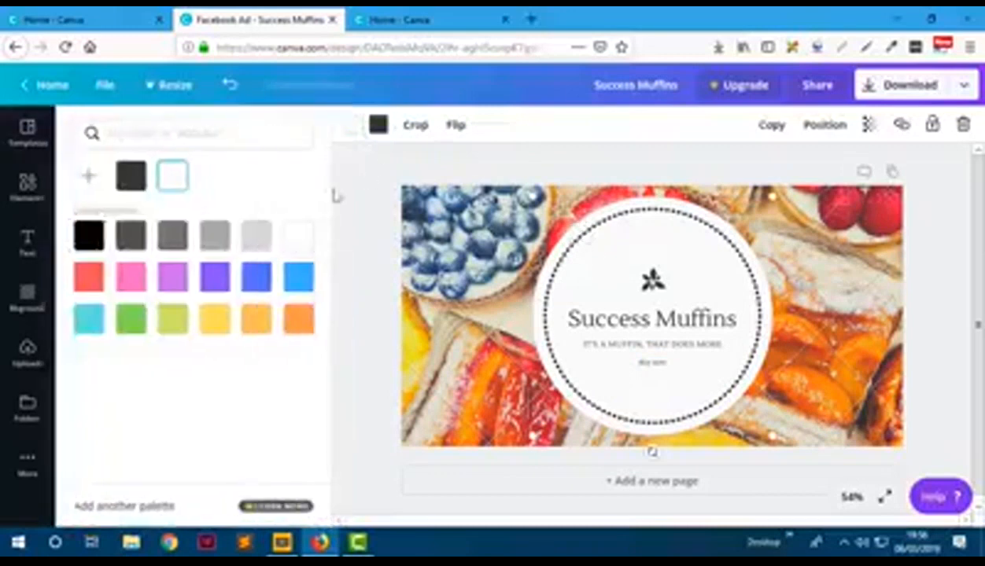
click(93, 181)
mouse_move(132, 284)
mouse_down()
mouse_move(143, 302)
mouse_move(140, 274)
mouse_up()
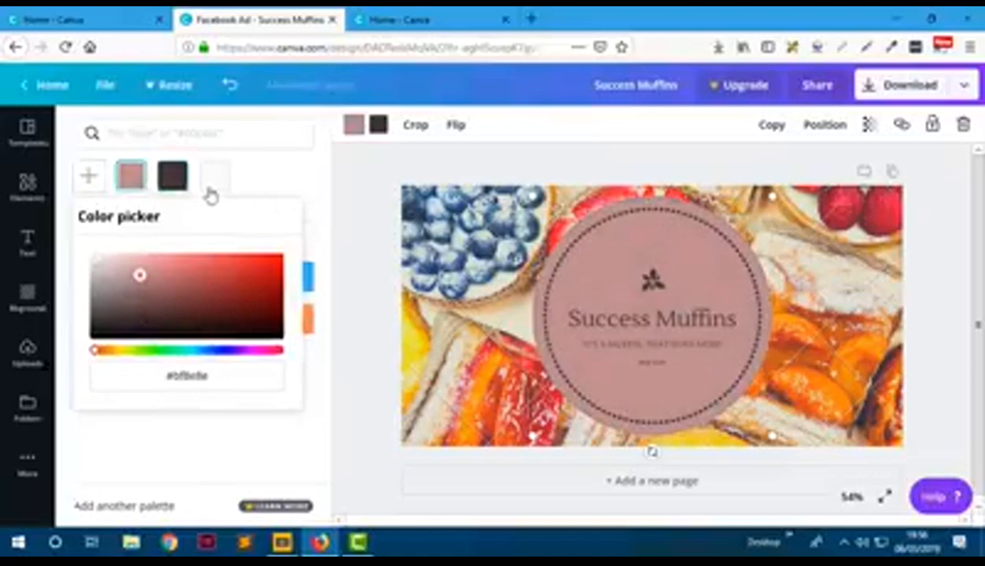
click(378, 125)
click(299, 235)
- Make the 'Success Muffins' title white
double_click(598, 318)
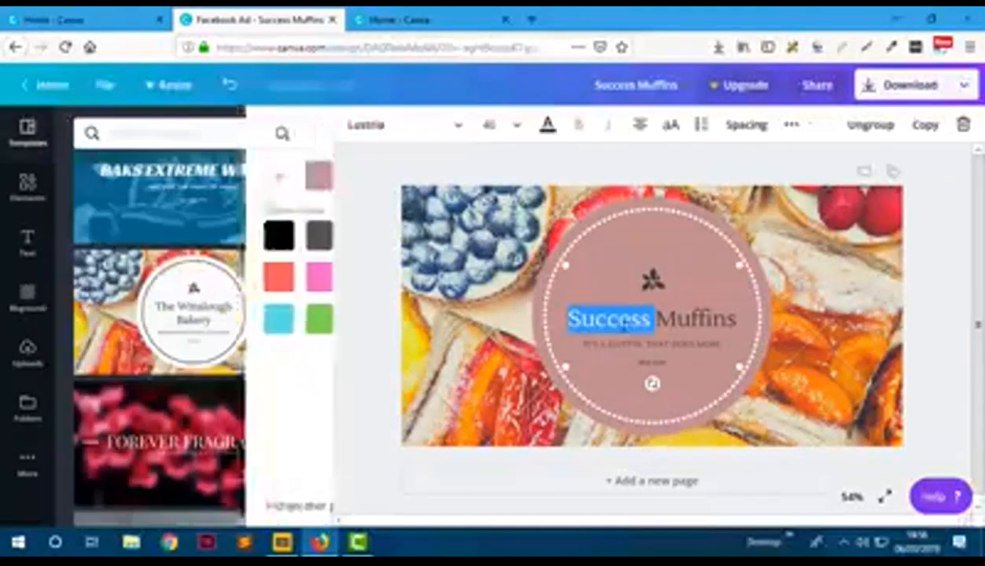
key(ctrl+a)
click(548, 125)
click(216, 187)
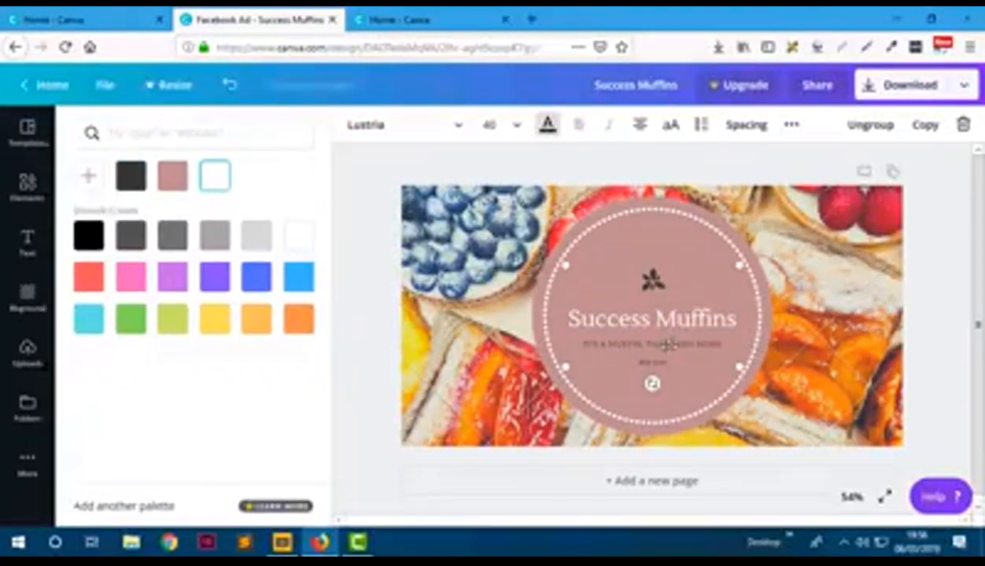
- Colour the tagline, the small line below it and the flower logo orange
triple_click(690, 345)
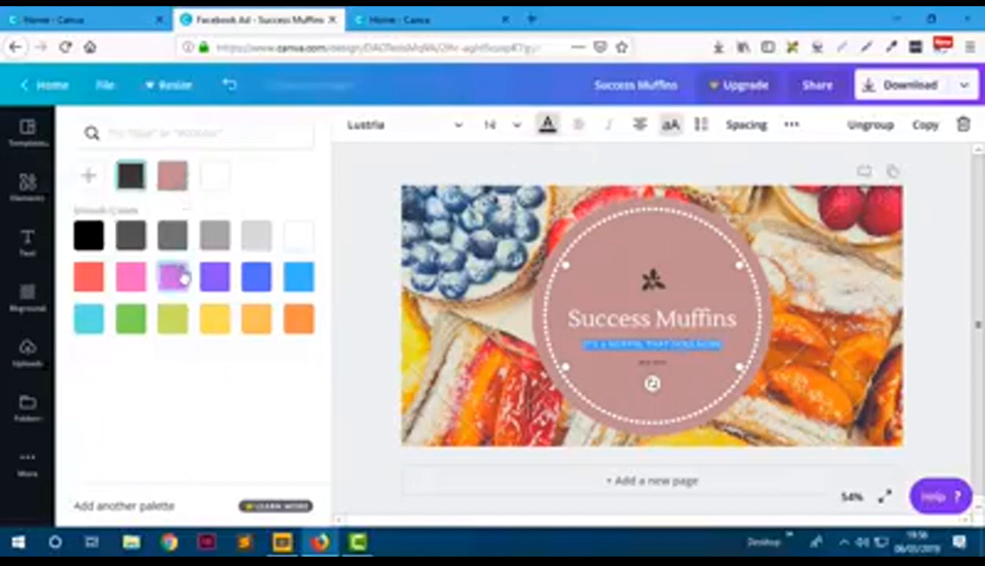
click(257, 319)
triple_click(645, 362)
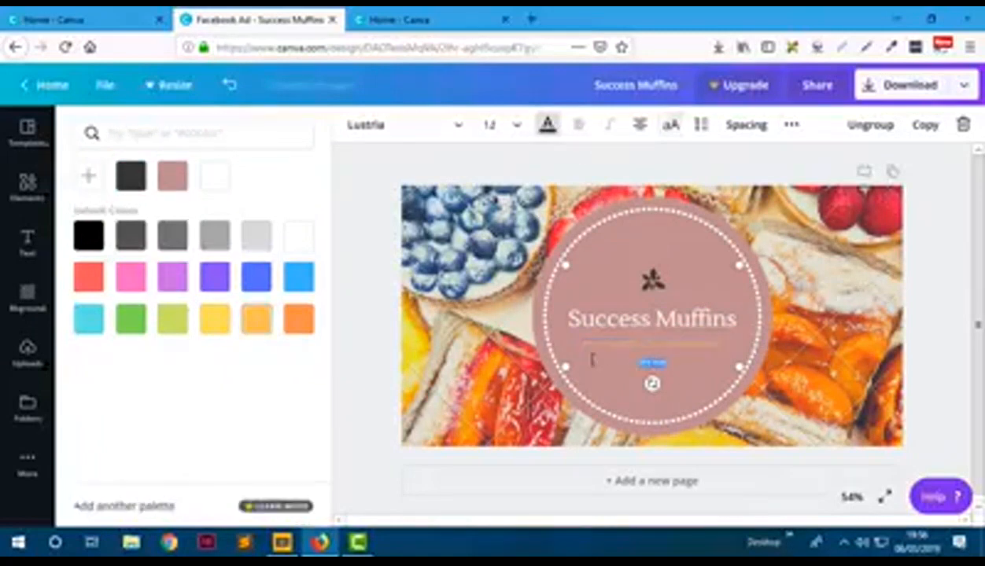
click(256, 319)
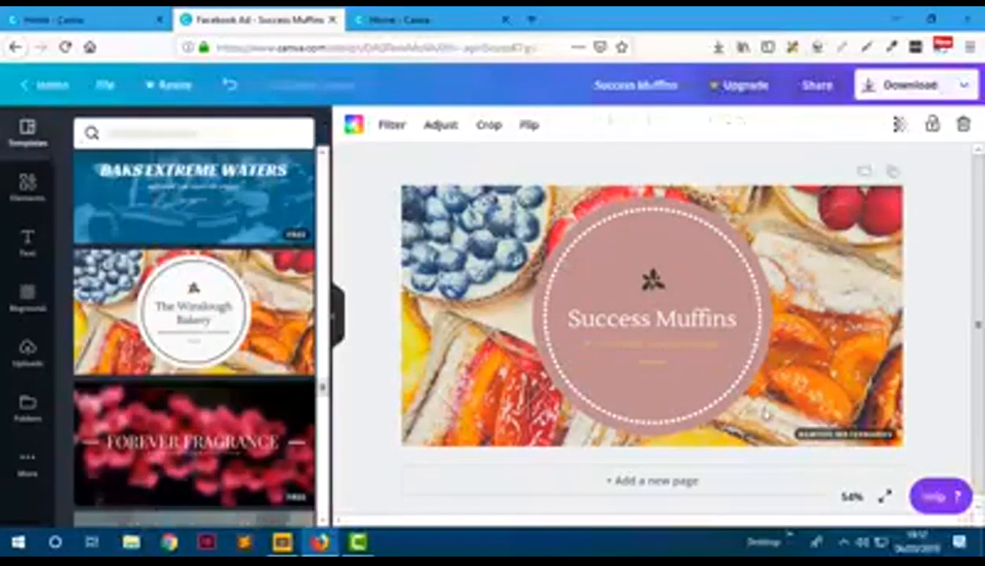
click(652, 280)
click(354, 125)
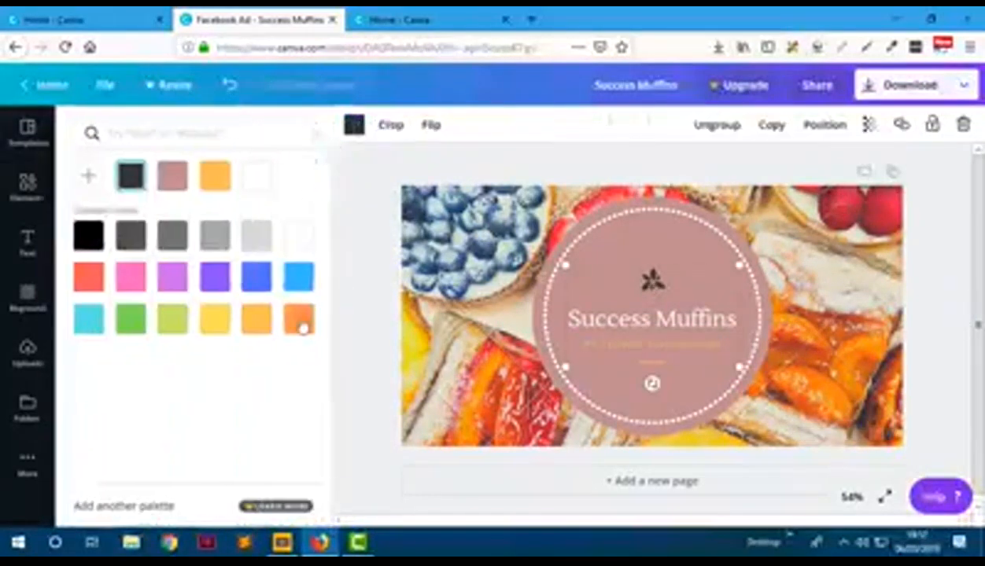
click(299, 319)
click(923, 237)
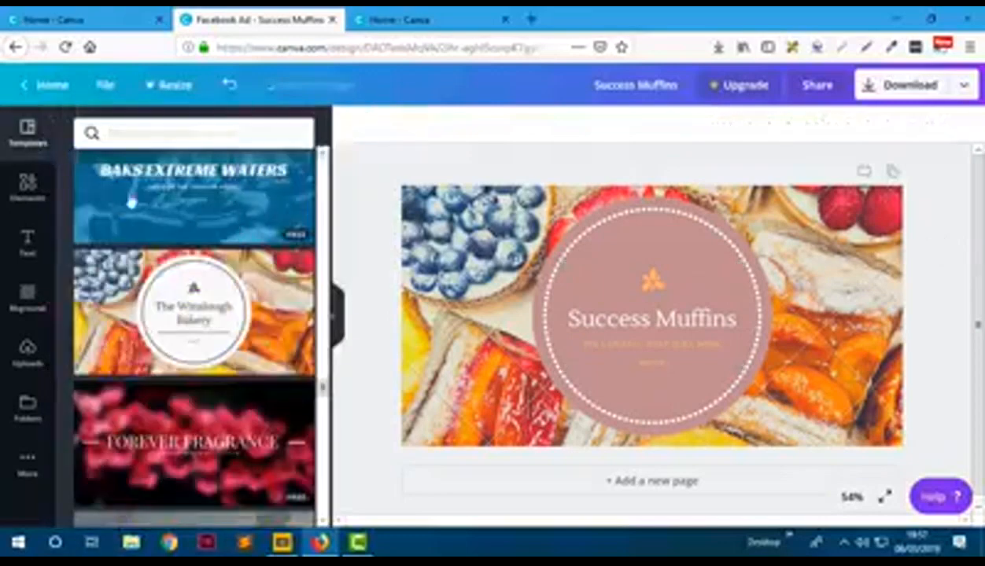
- Replace the fruit-tart background with the pink cupcakes photo from Elements
click(38, 203)
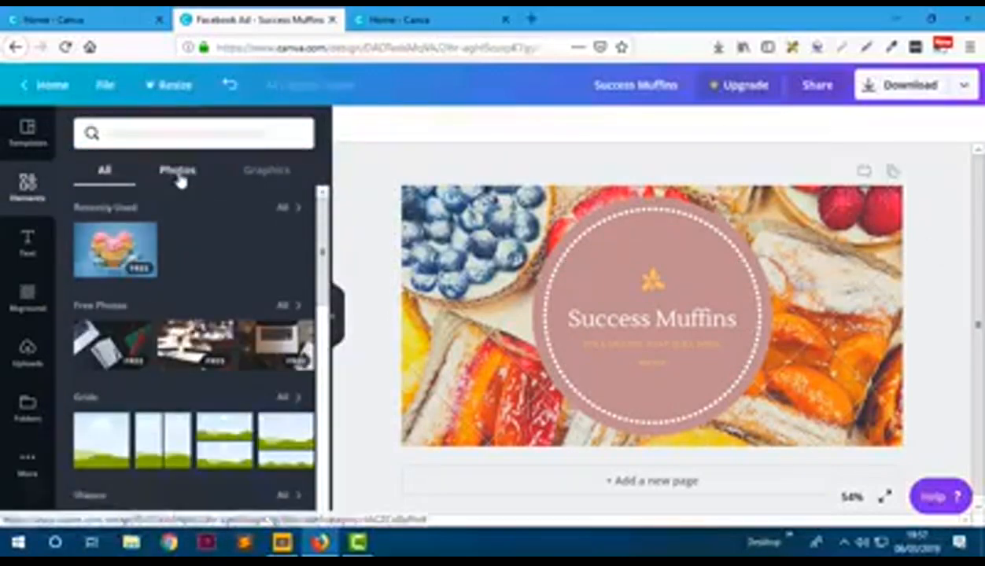
drag(137, 240, 488, 257)
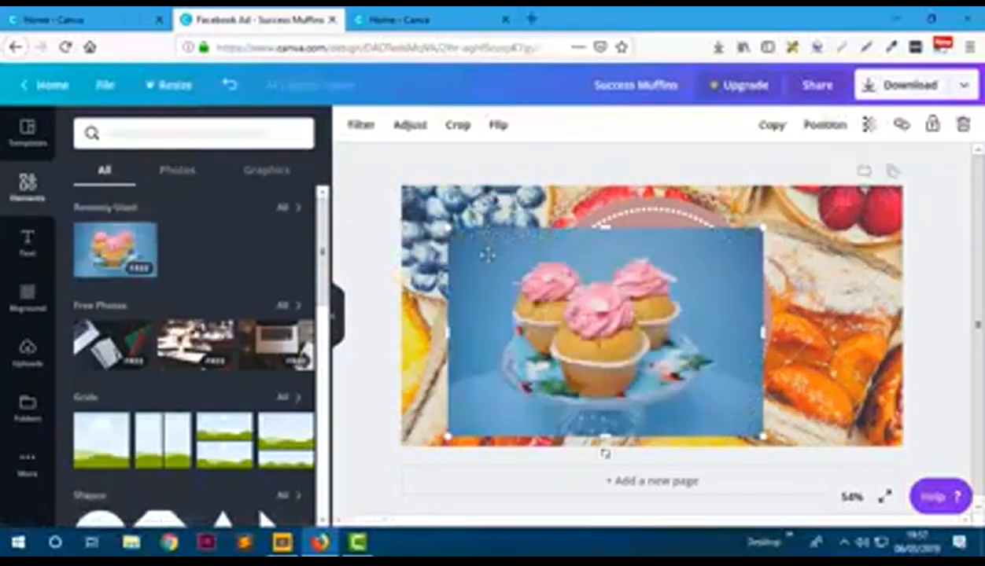
key(Delete)
drag(126, 246, 417, 234)
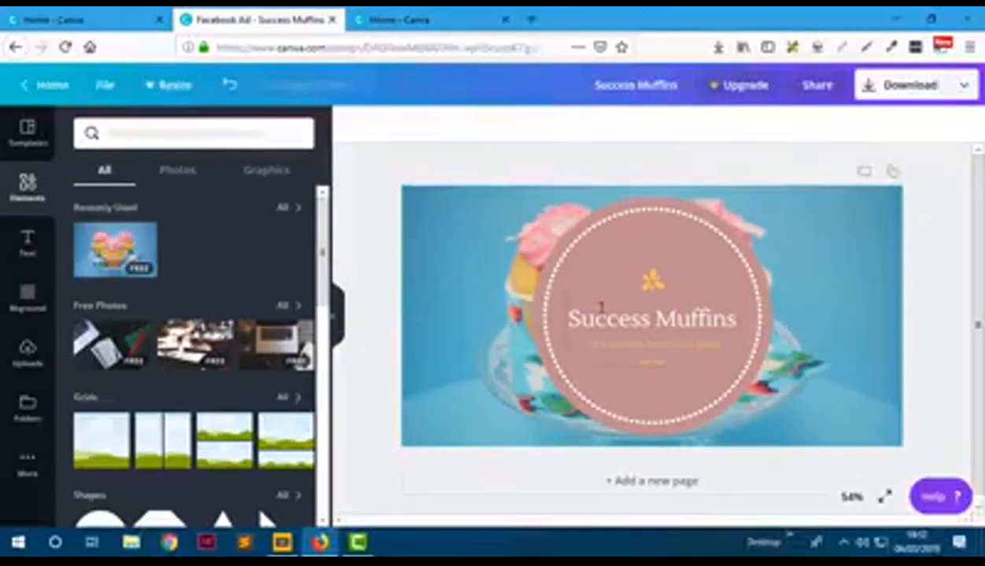
- Enlarge the circle badge slightly from its lower-left and upper-right corners
click(595, 306)
drag(567, 366, 557, 373)
drag(735, 261, 747, 260)
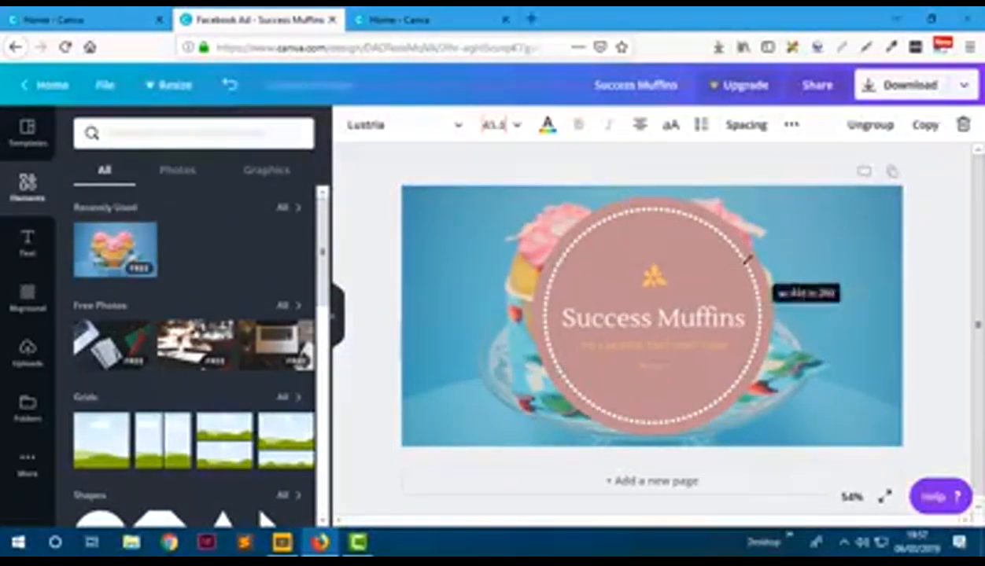
click(929, 310)
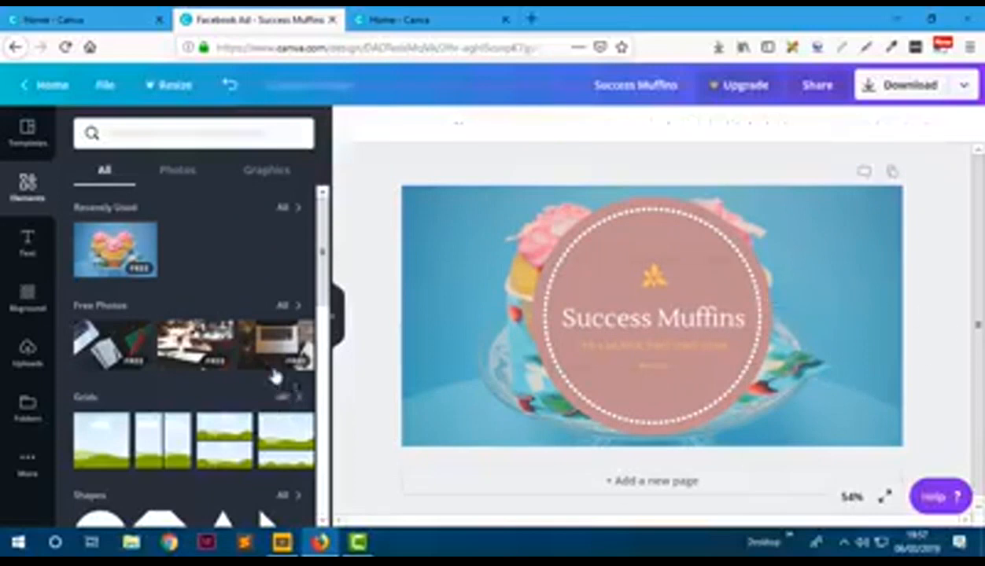
- Download the ad as a PNG and confirm saving 'Success Muffins.png'
click(965, 88)
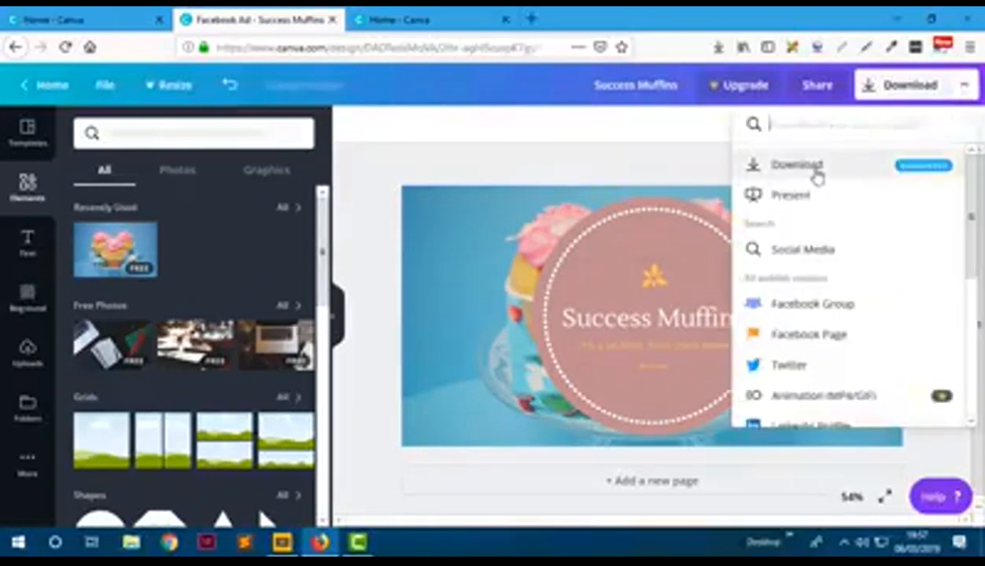
click(817, 170)
click(816, 258)
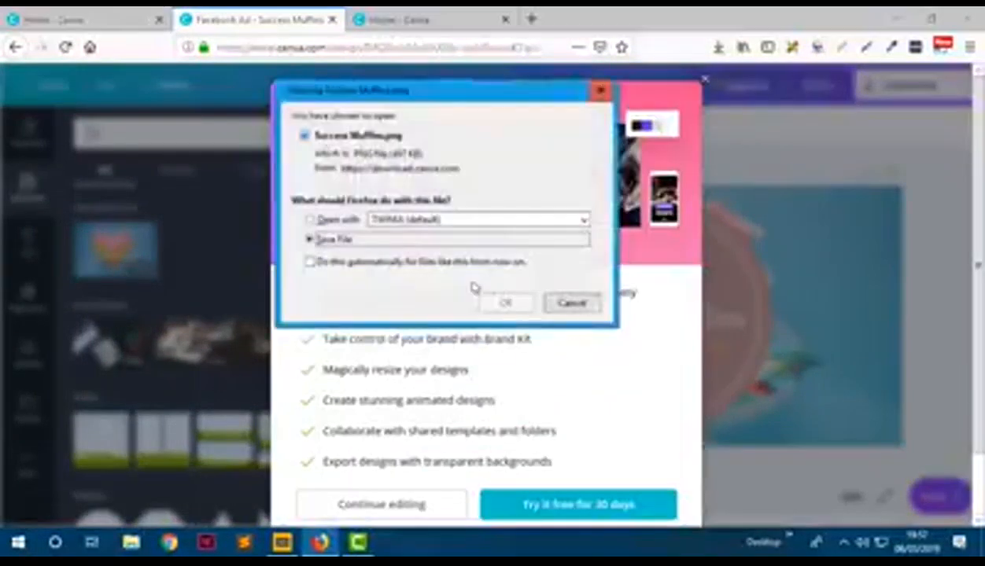
click(506, 303)
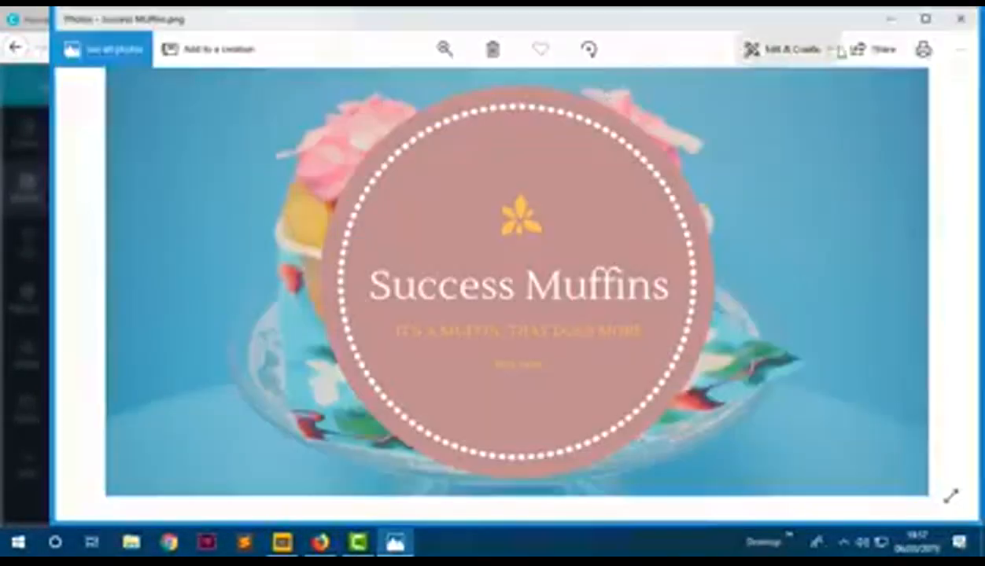